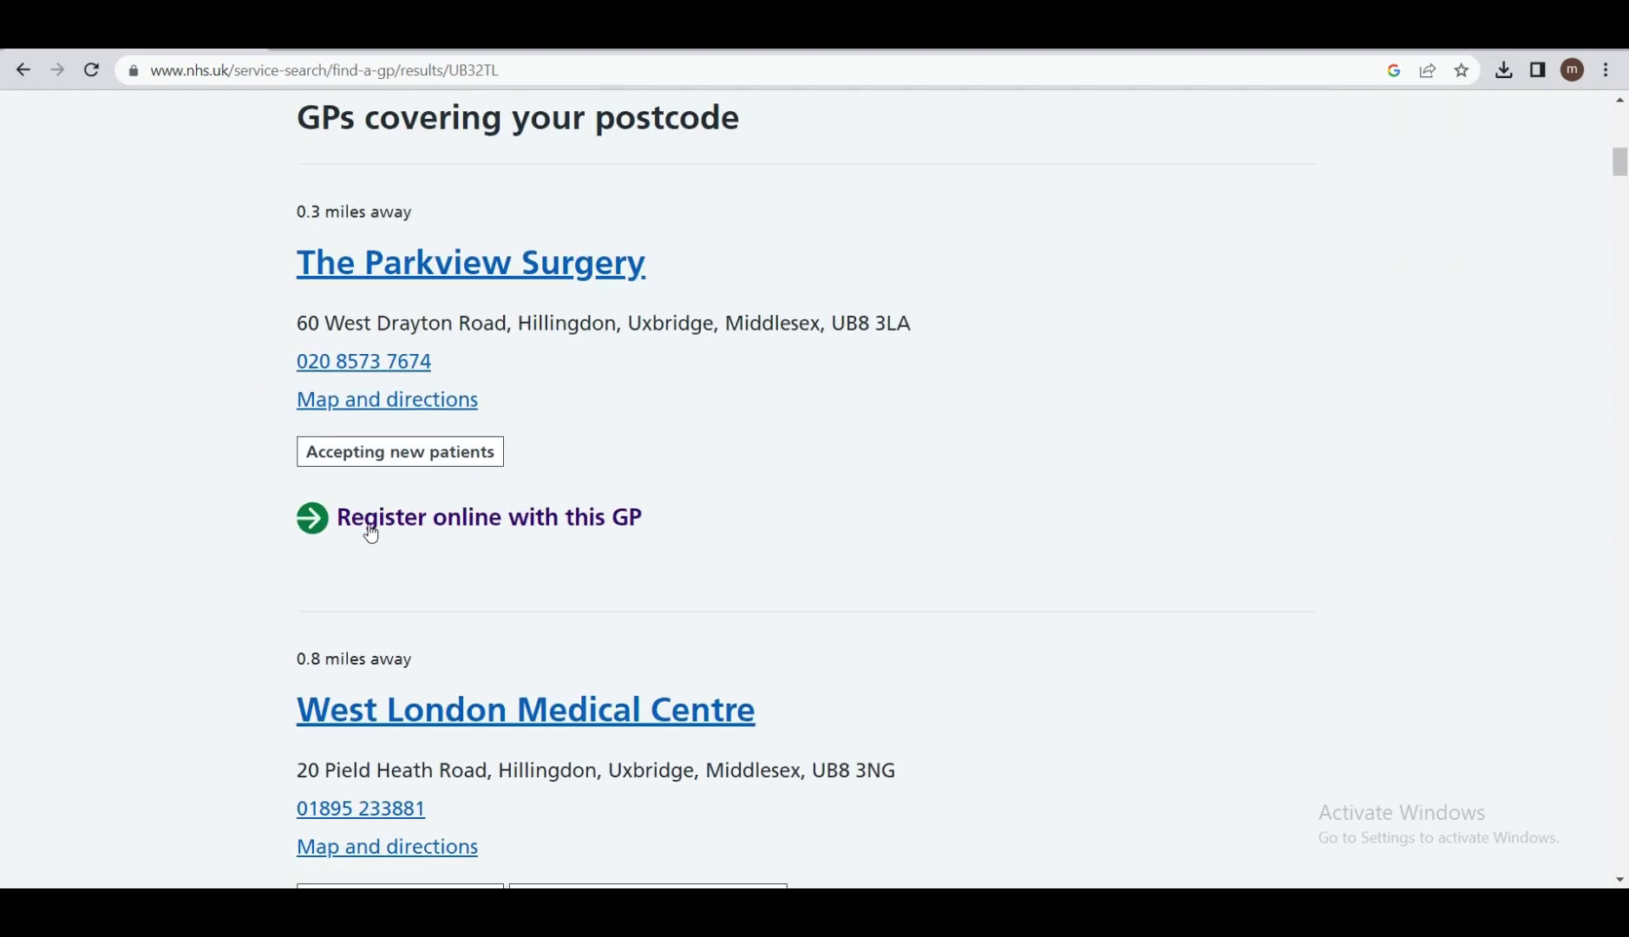
scroll(372, 532, down, 1)
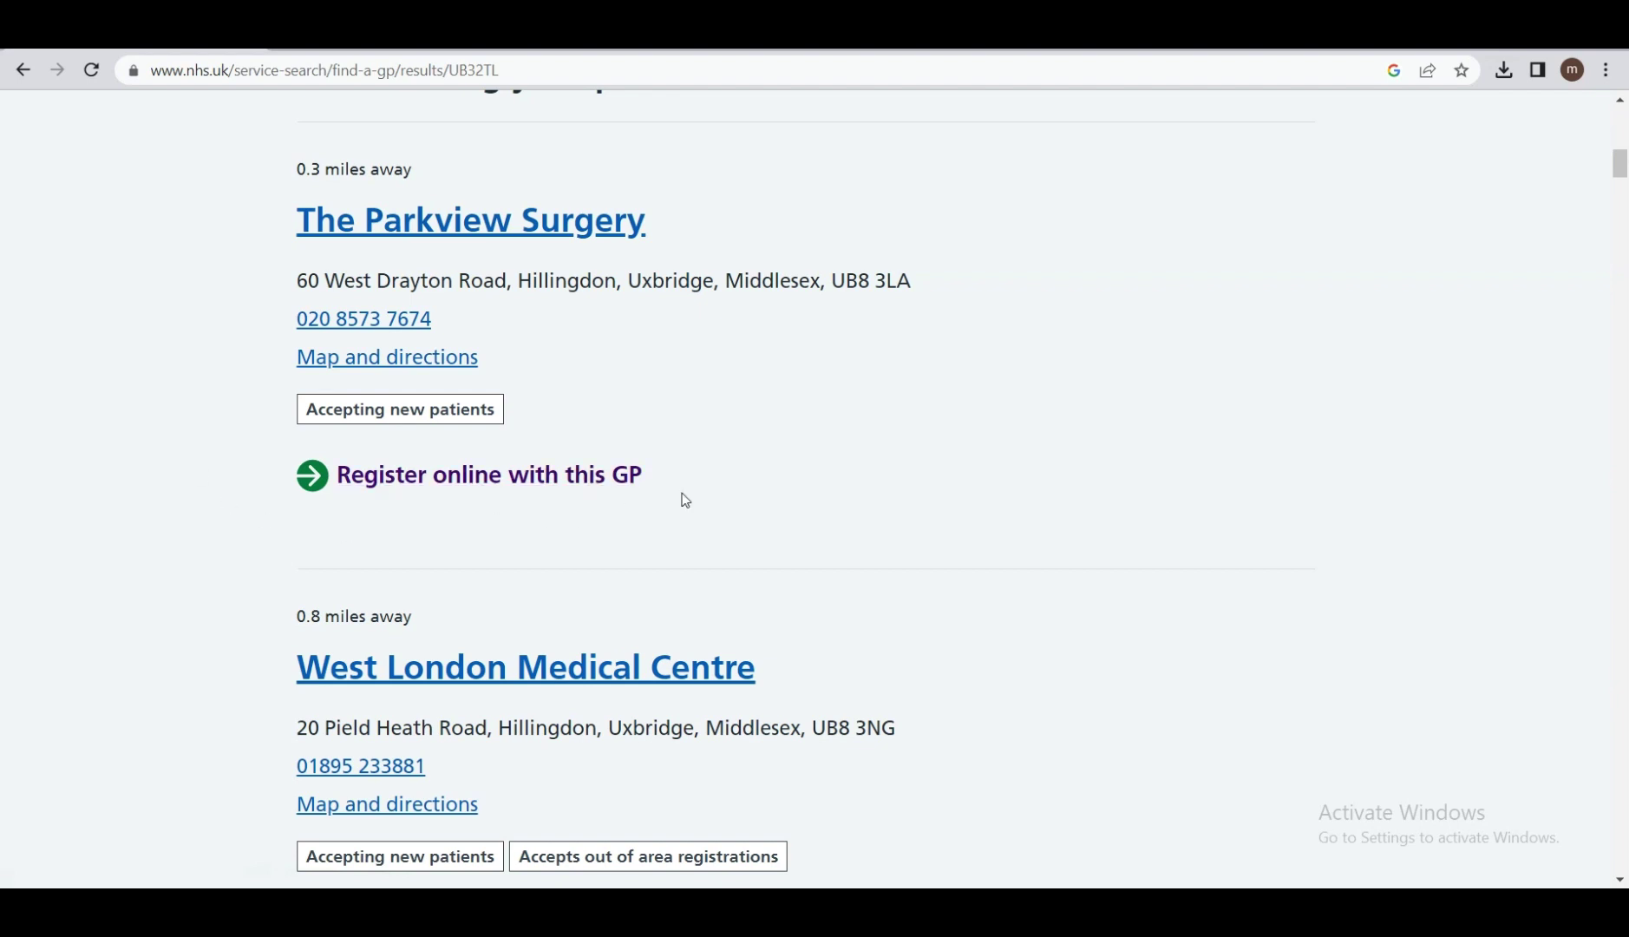
scroll(686, 500, down, 4)
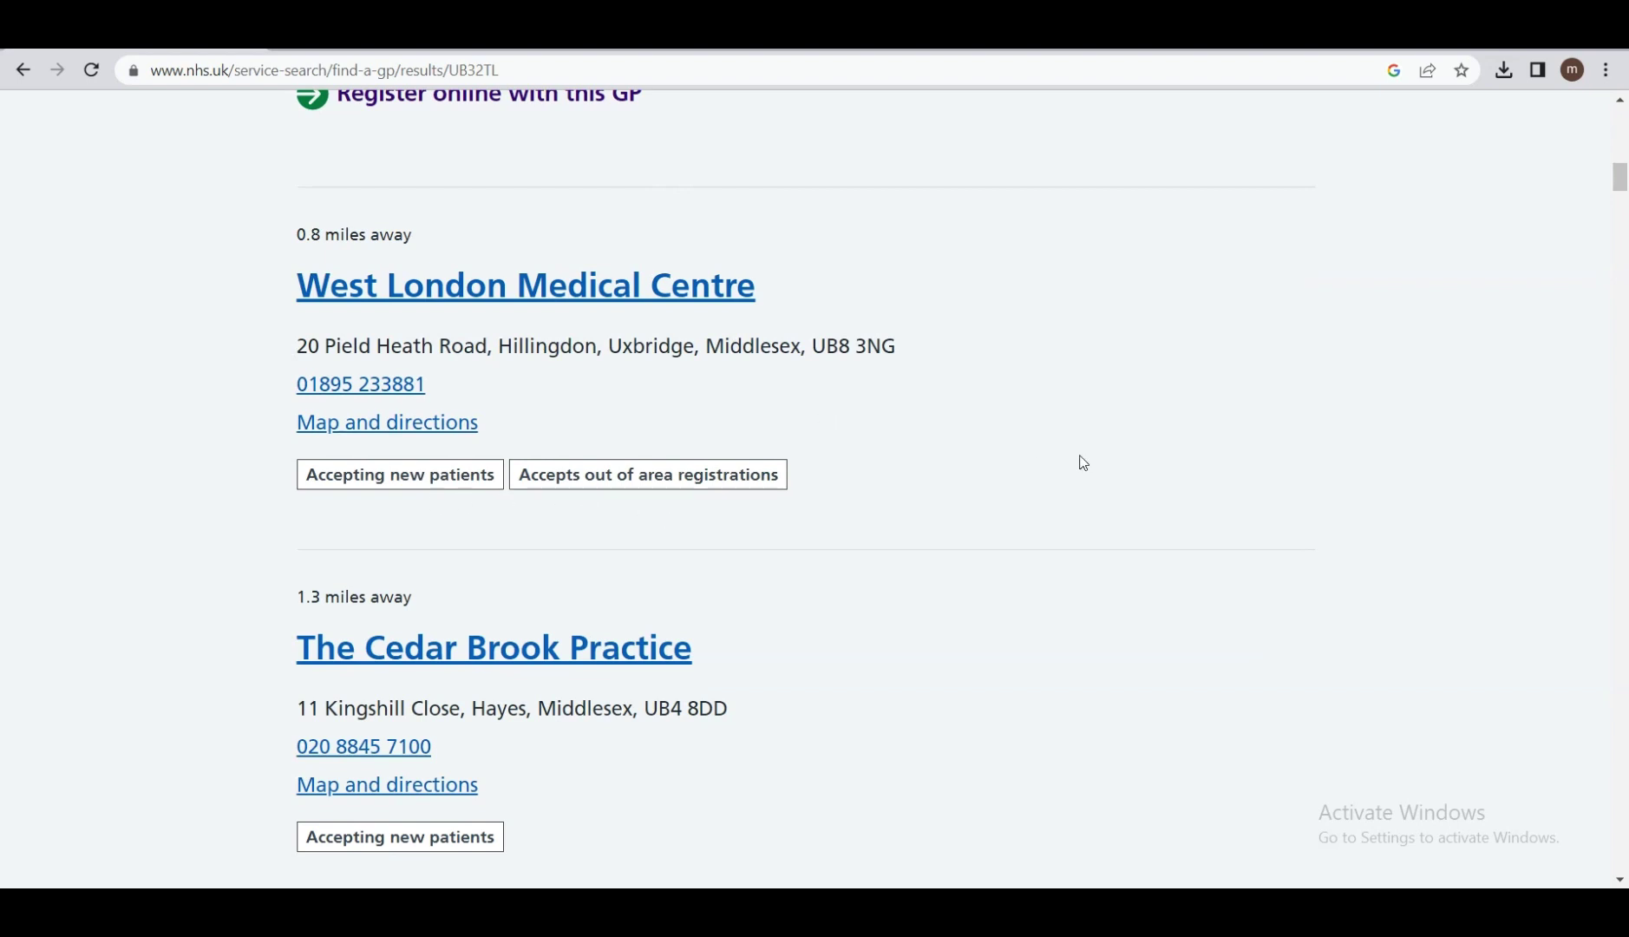
scroll(1083, 463, down, 2)
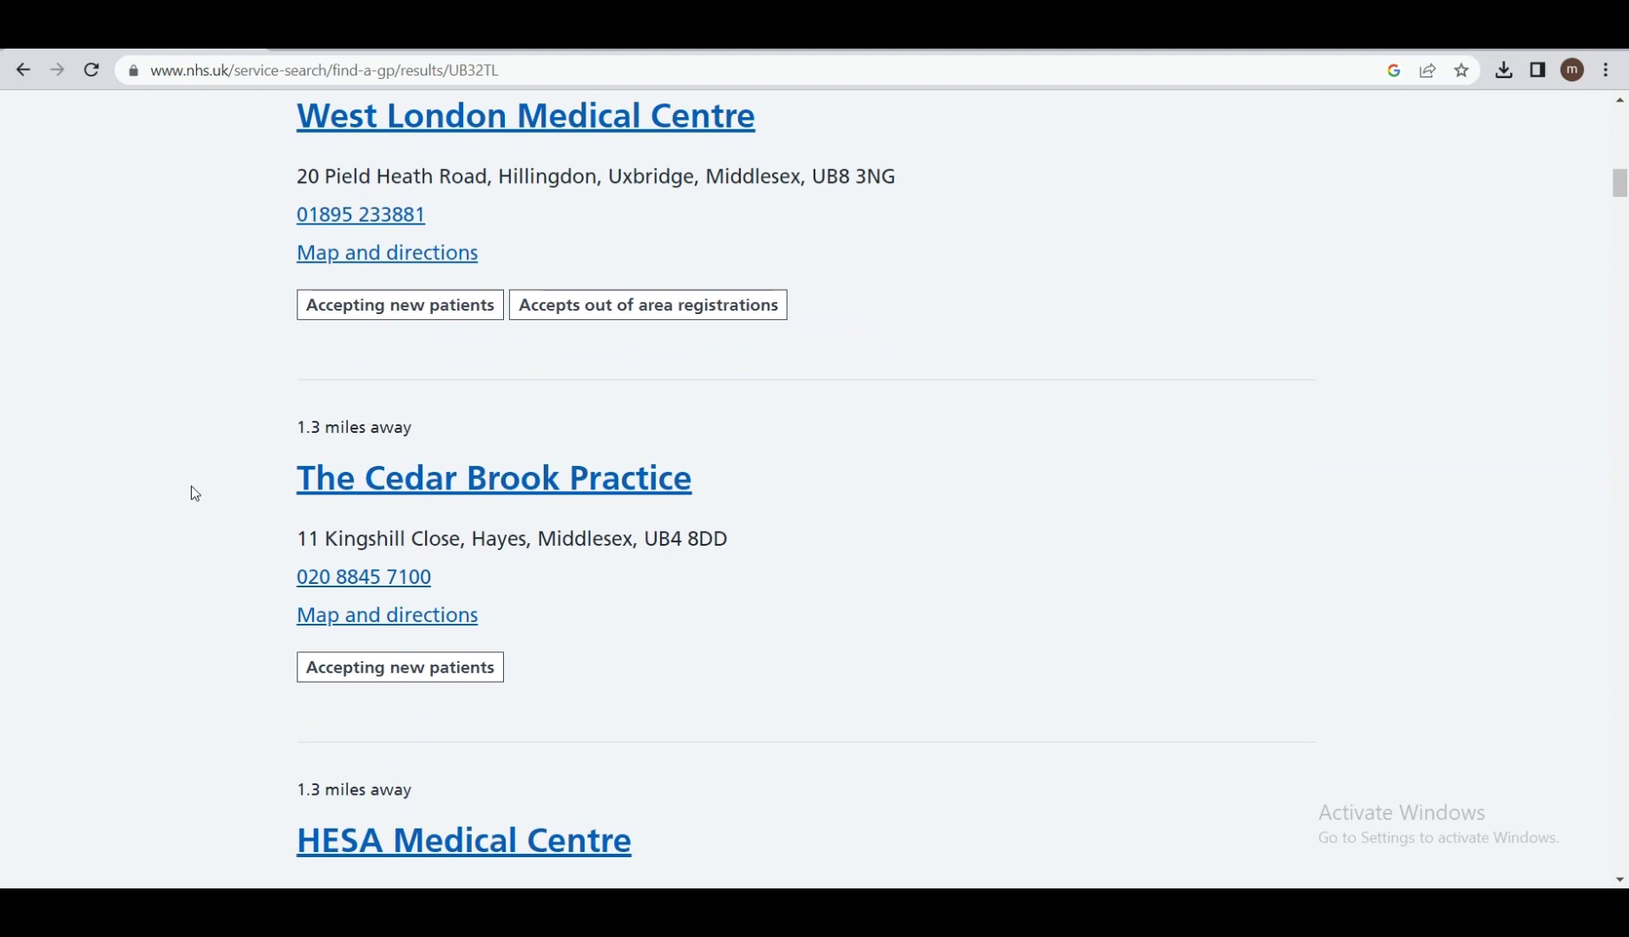
scroll(239, 578, up, 6)
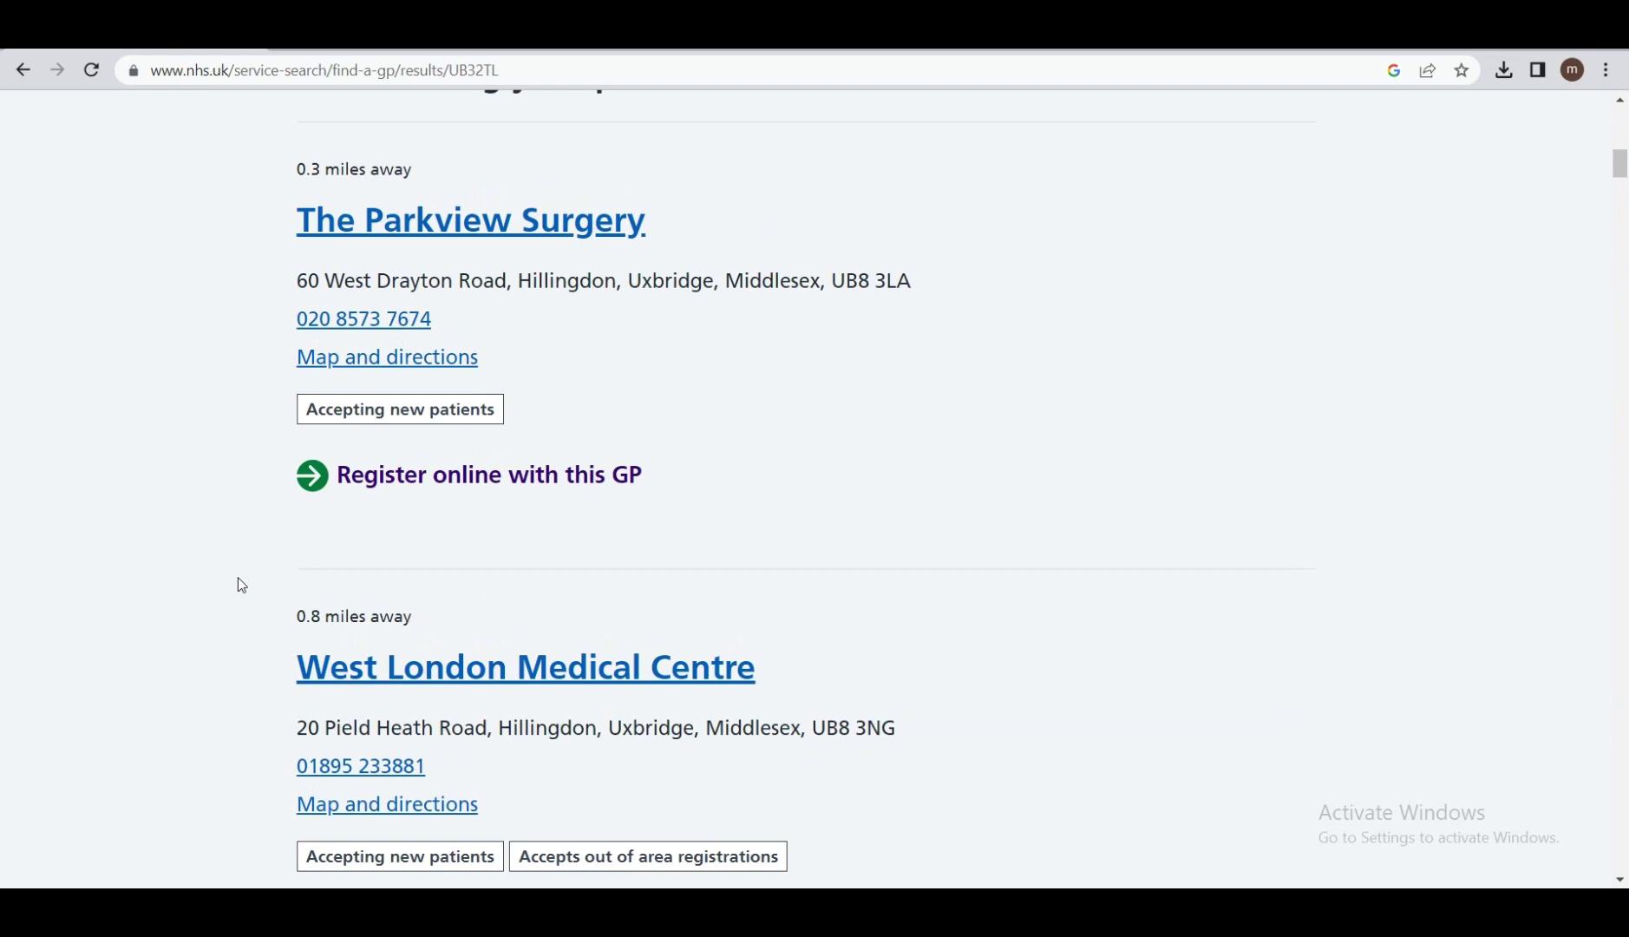
Start an online registration for yourself at The Parkview Surgery, continuing without NHS login.
click(445, 487)
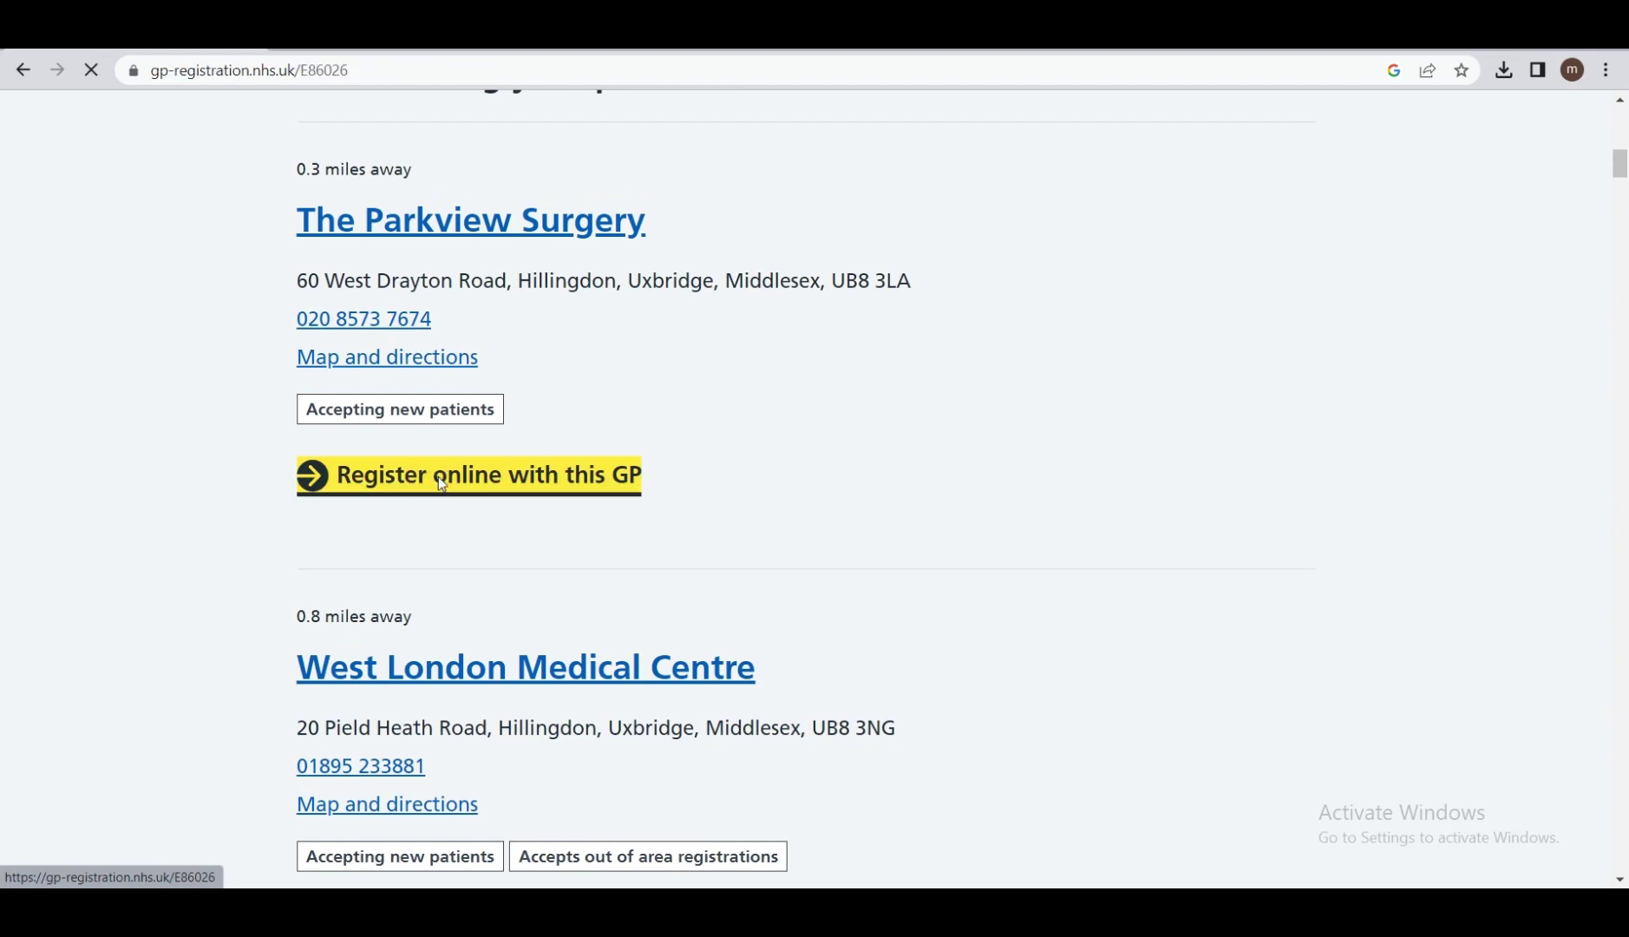
scroll(438, 478, down, 4)
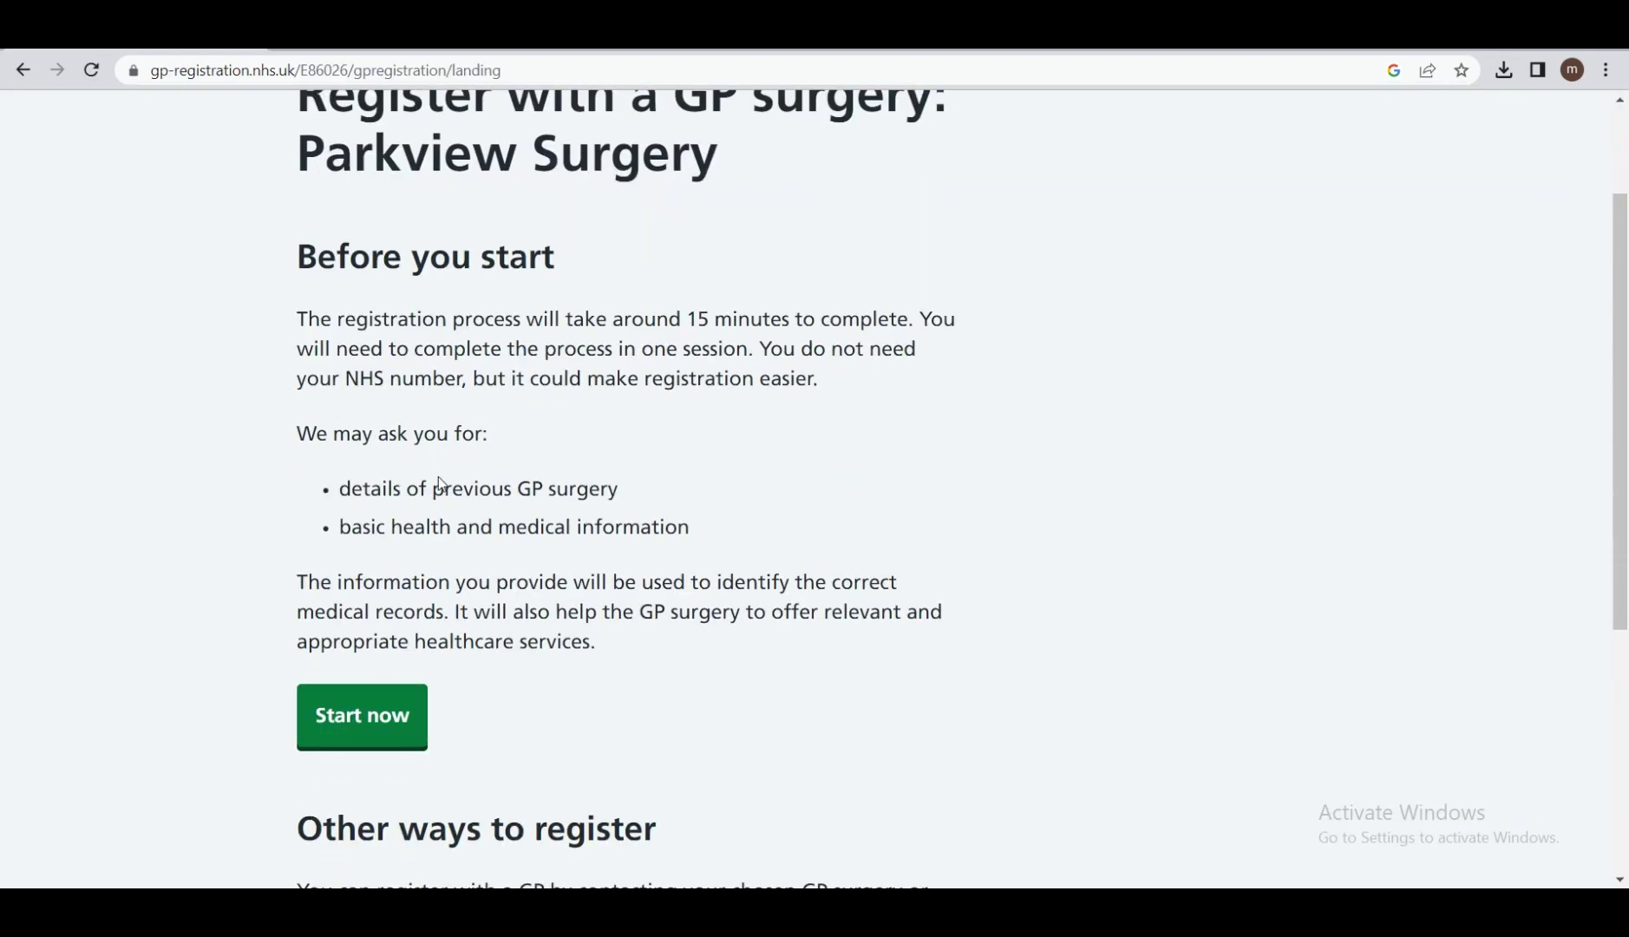
click(364, 533)
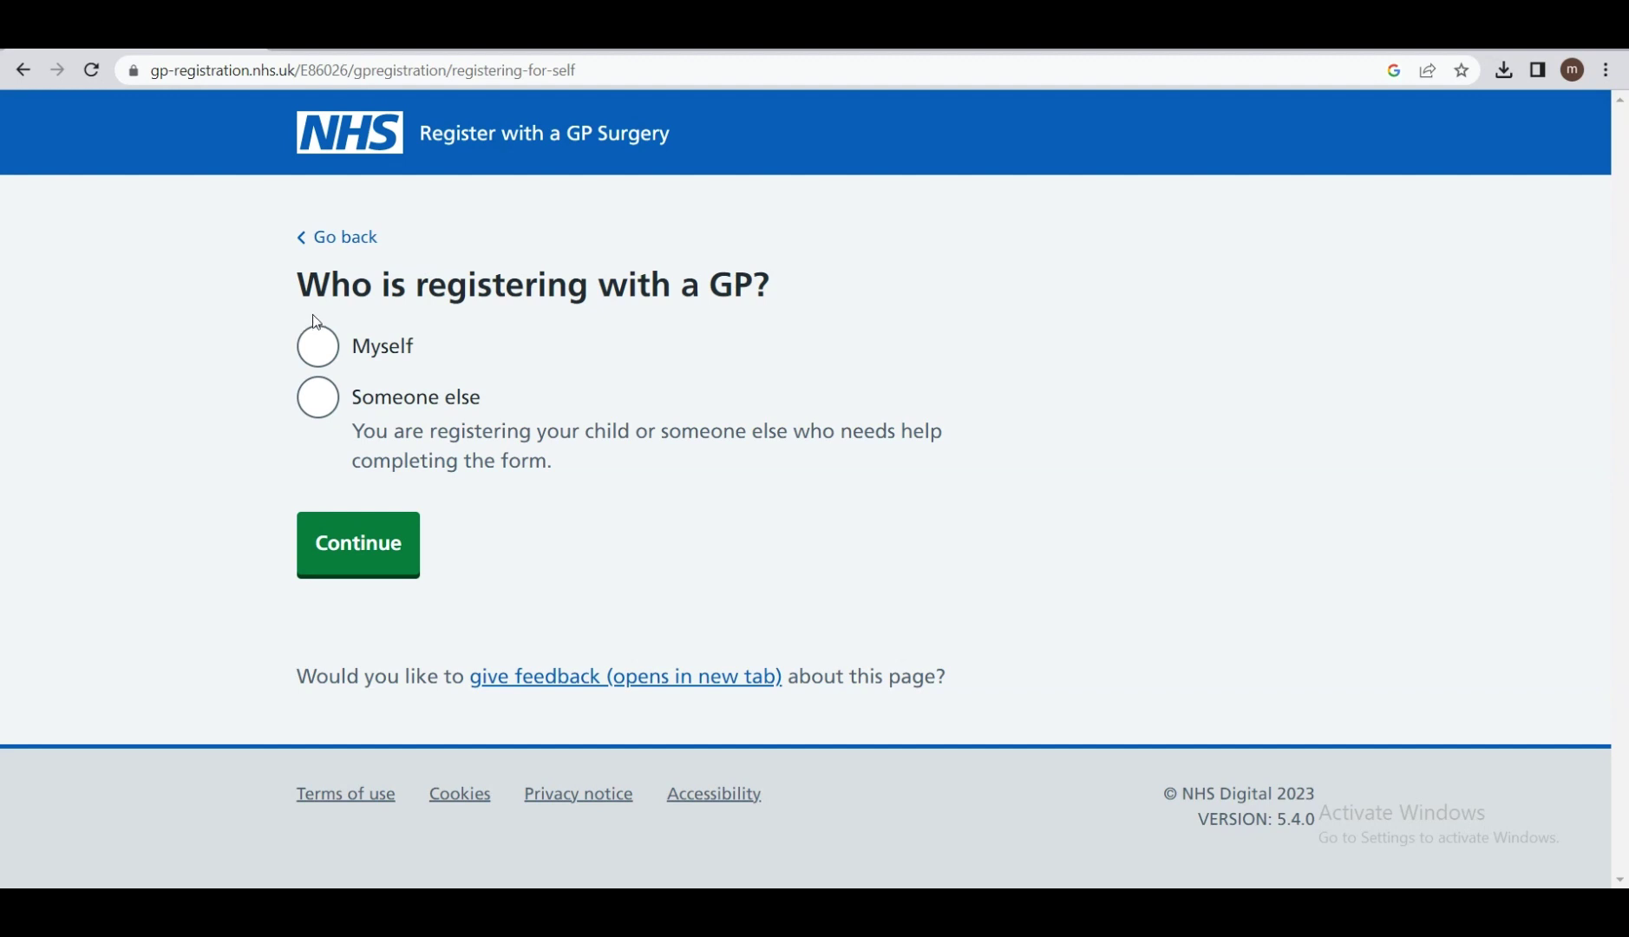
click(322, 348)
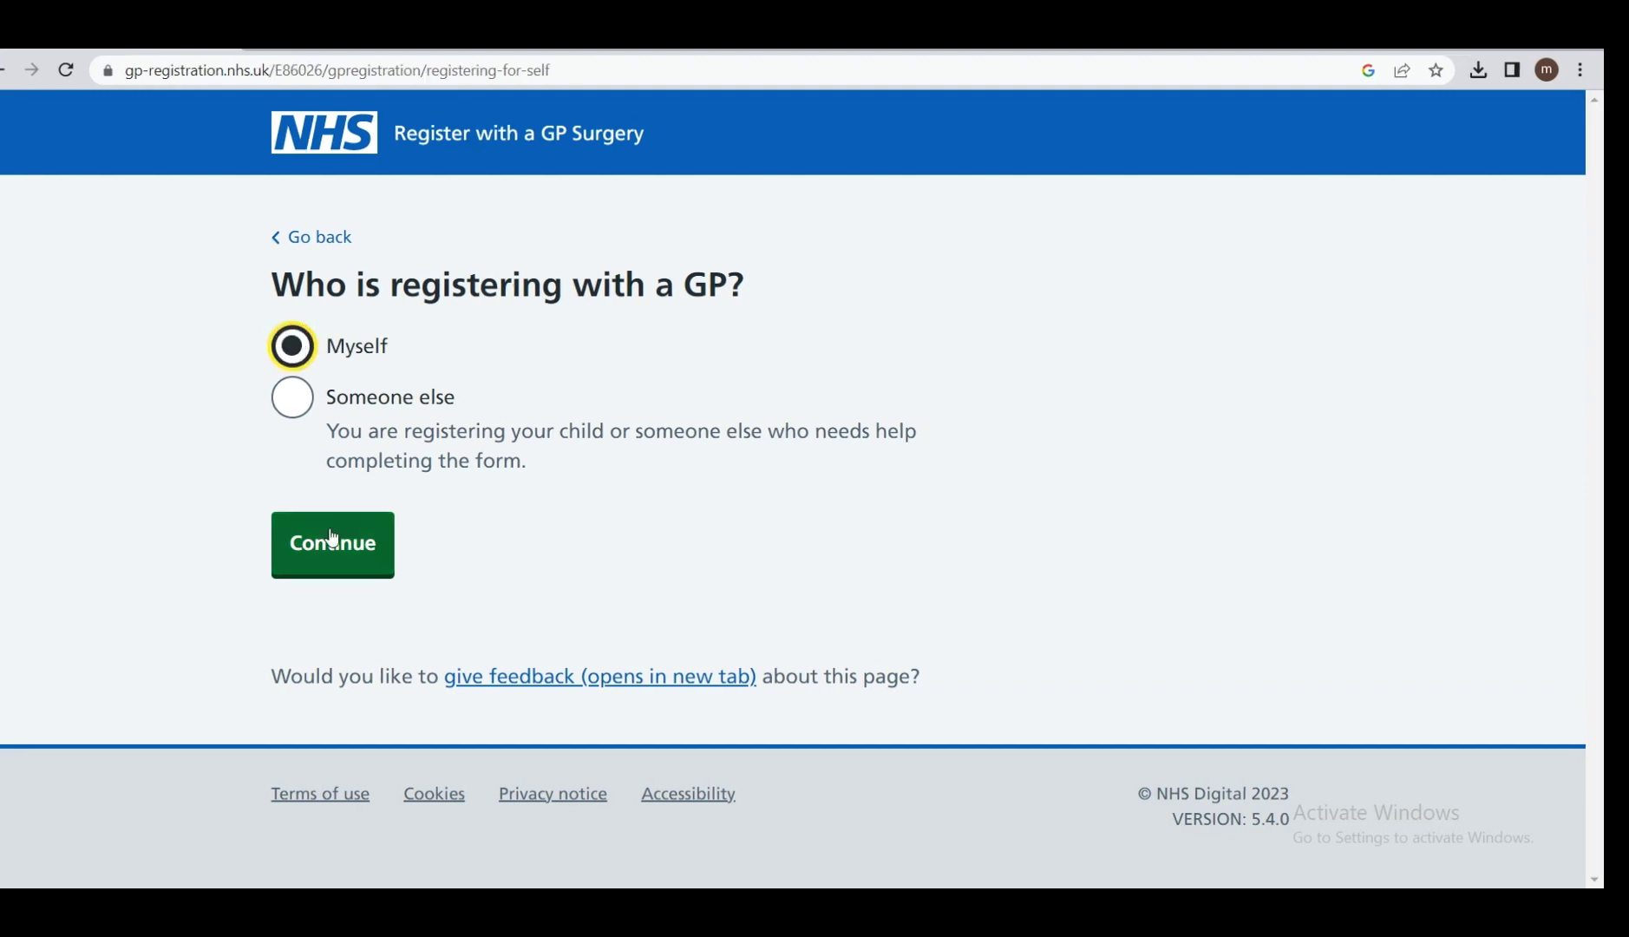
click(376, 542)
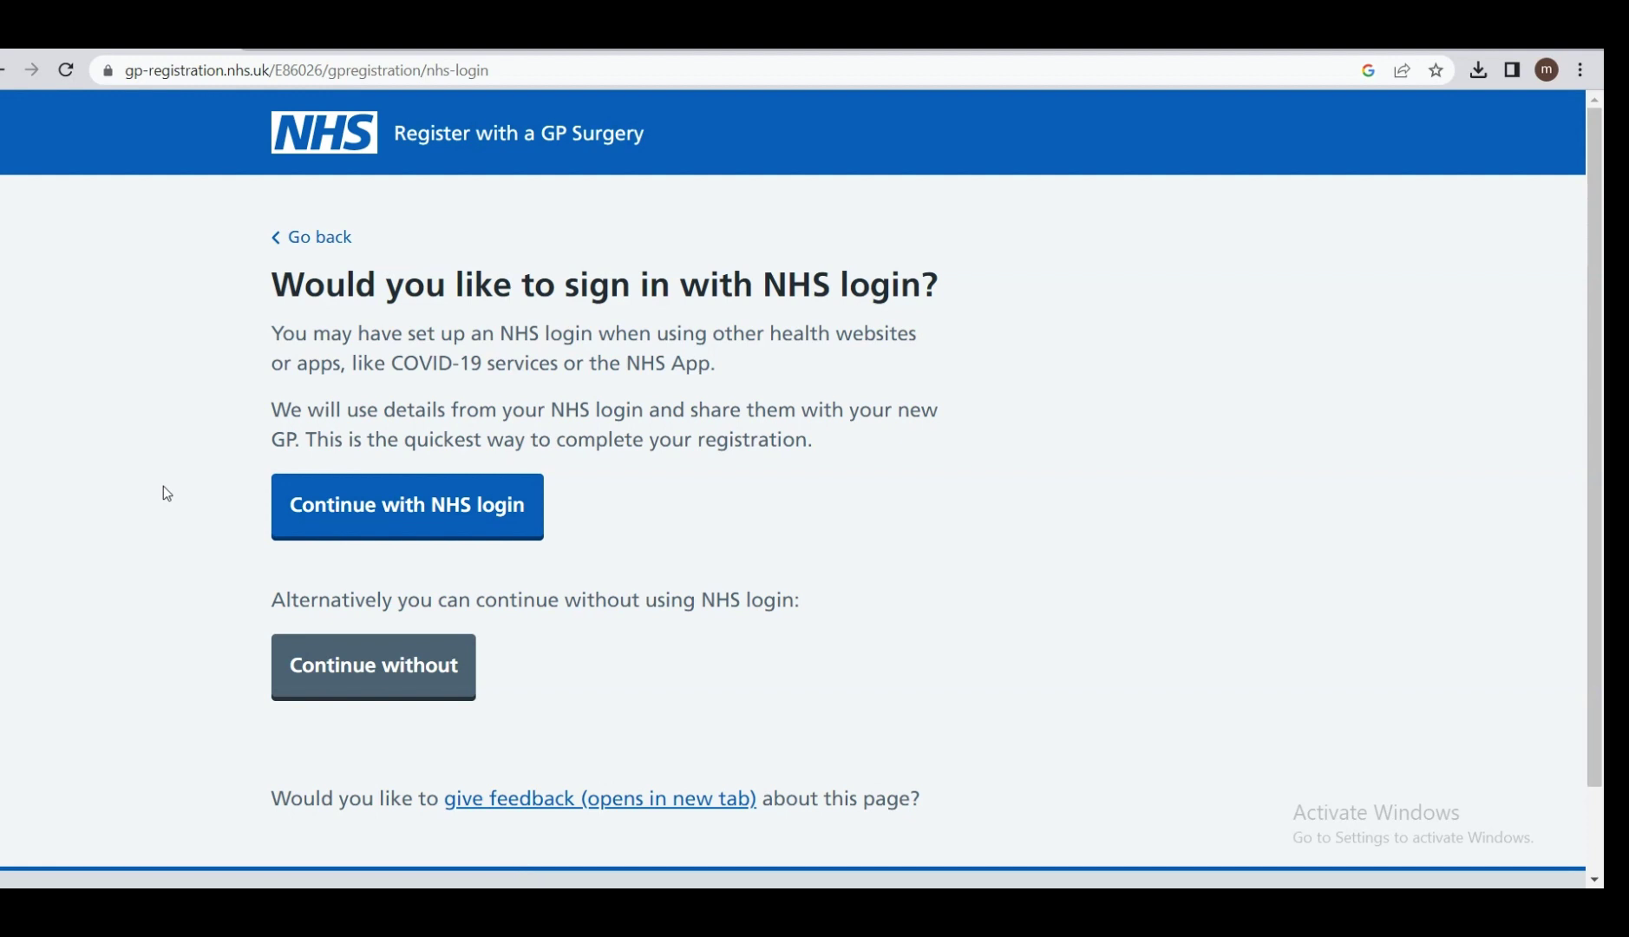
click(372, 665)
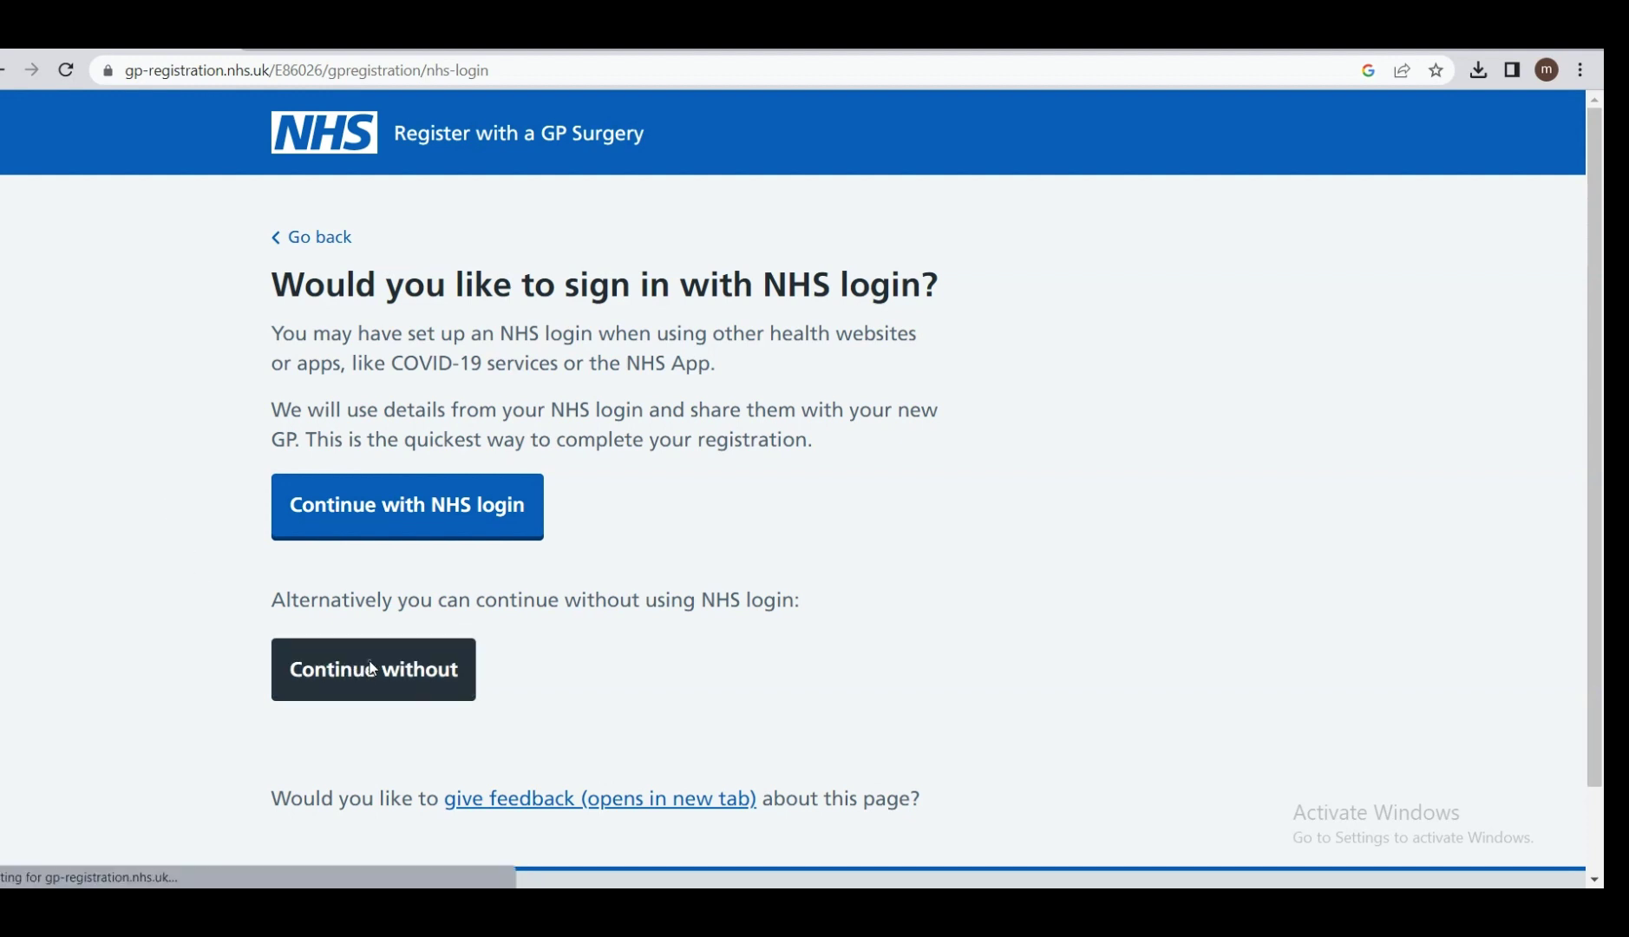
scroll(373, 668, down, 1)
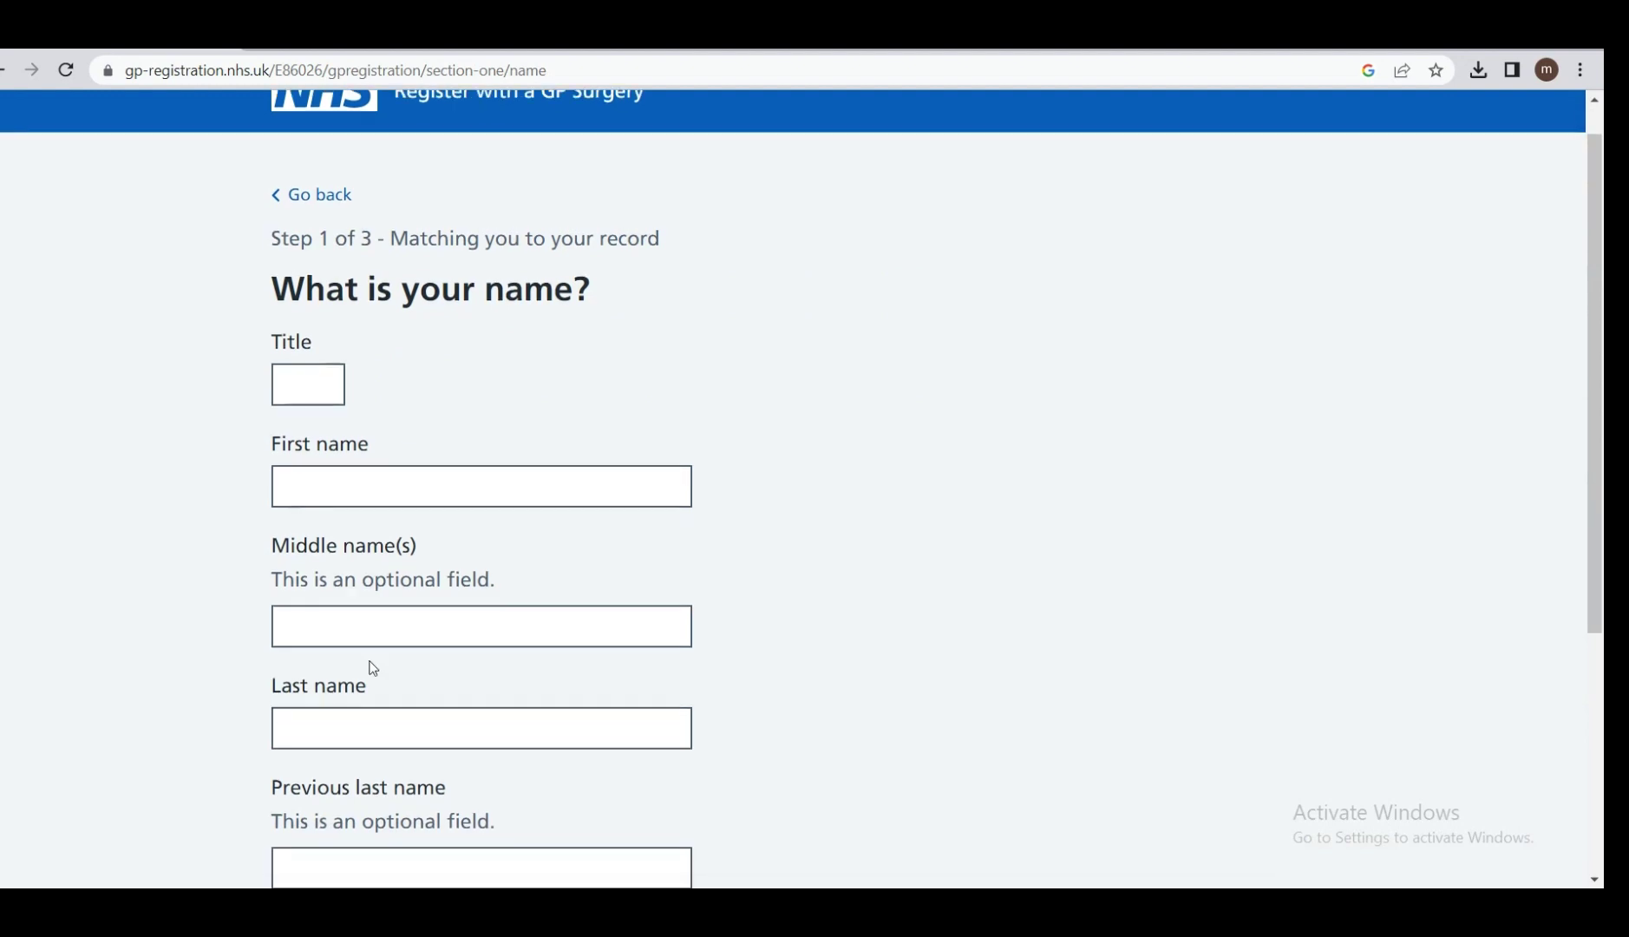
Enter the title MR plus the patient's first and last names, and submit them.
click(301, 392)
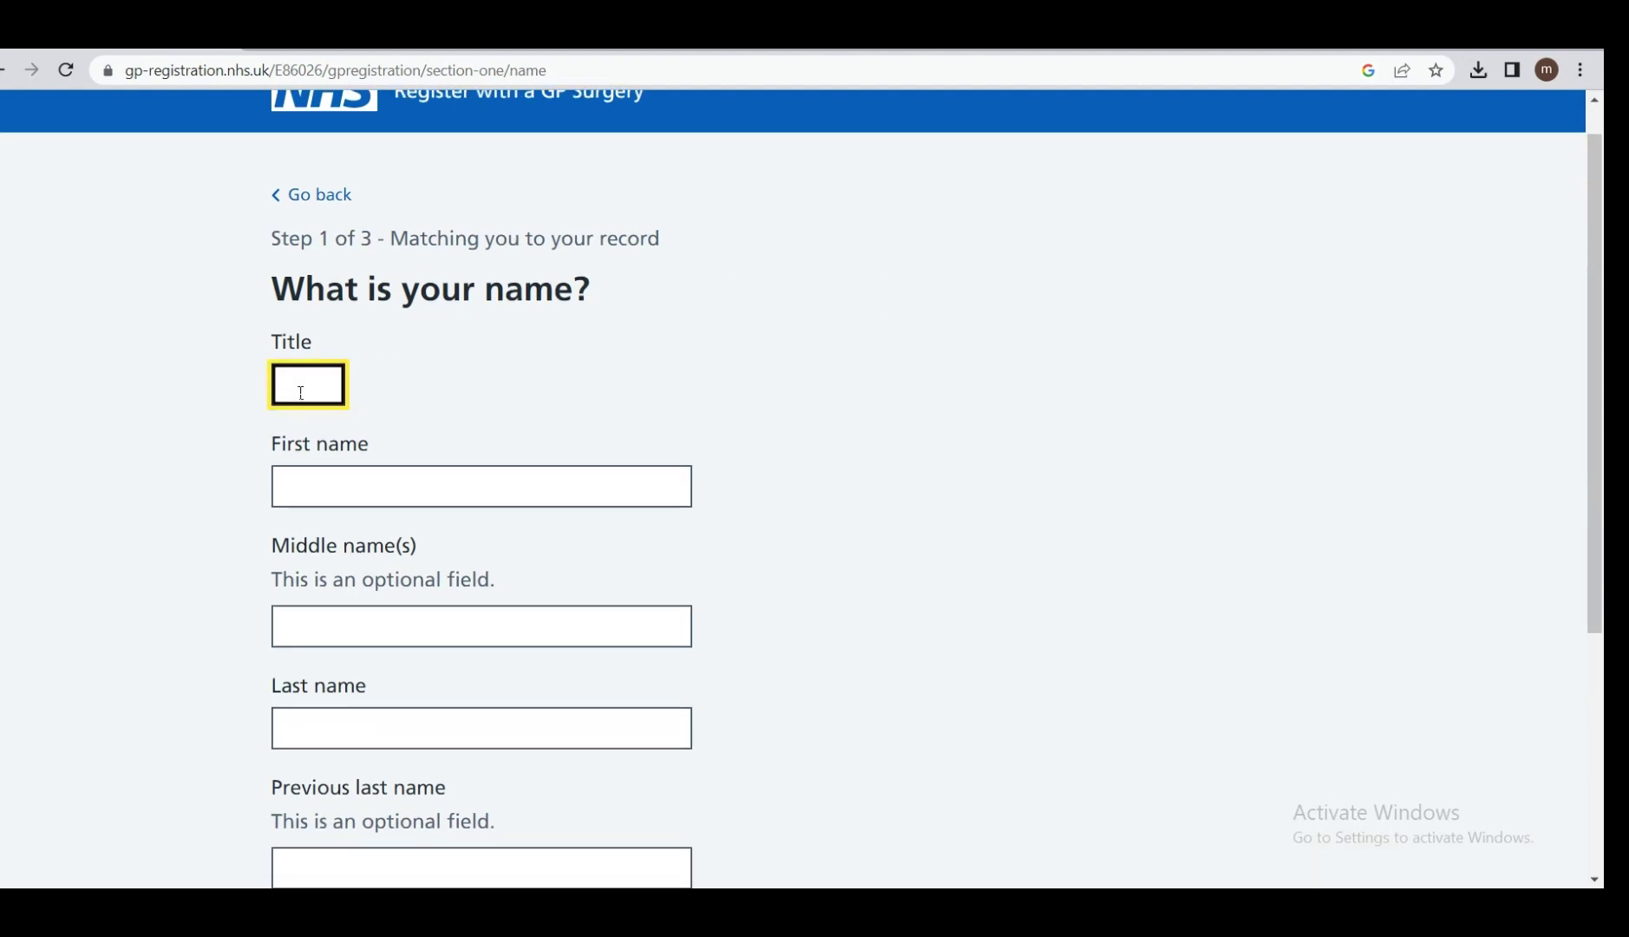
text(MR)
click(328, 486)
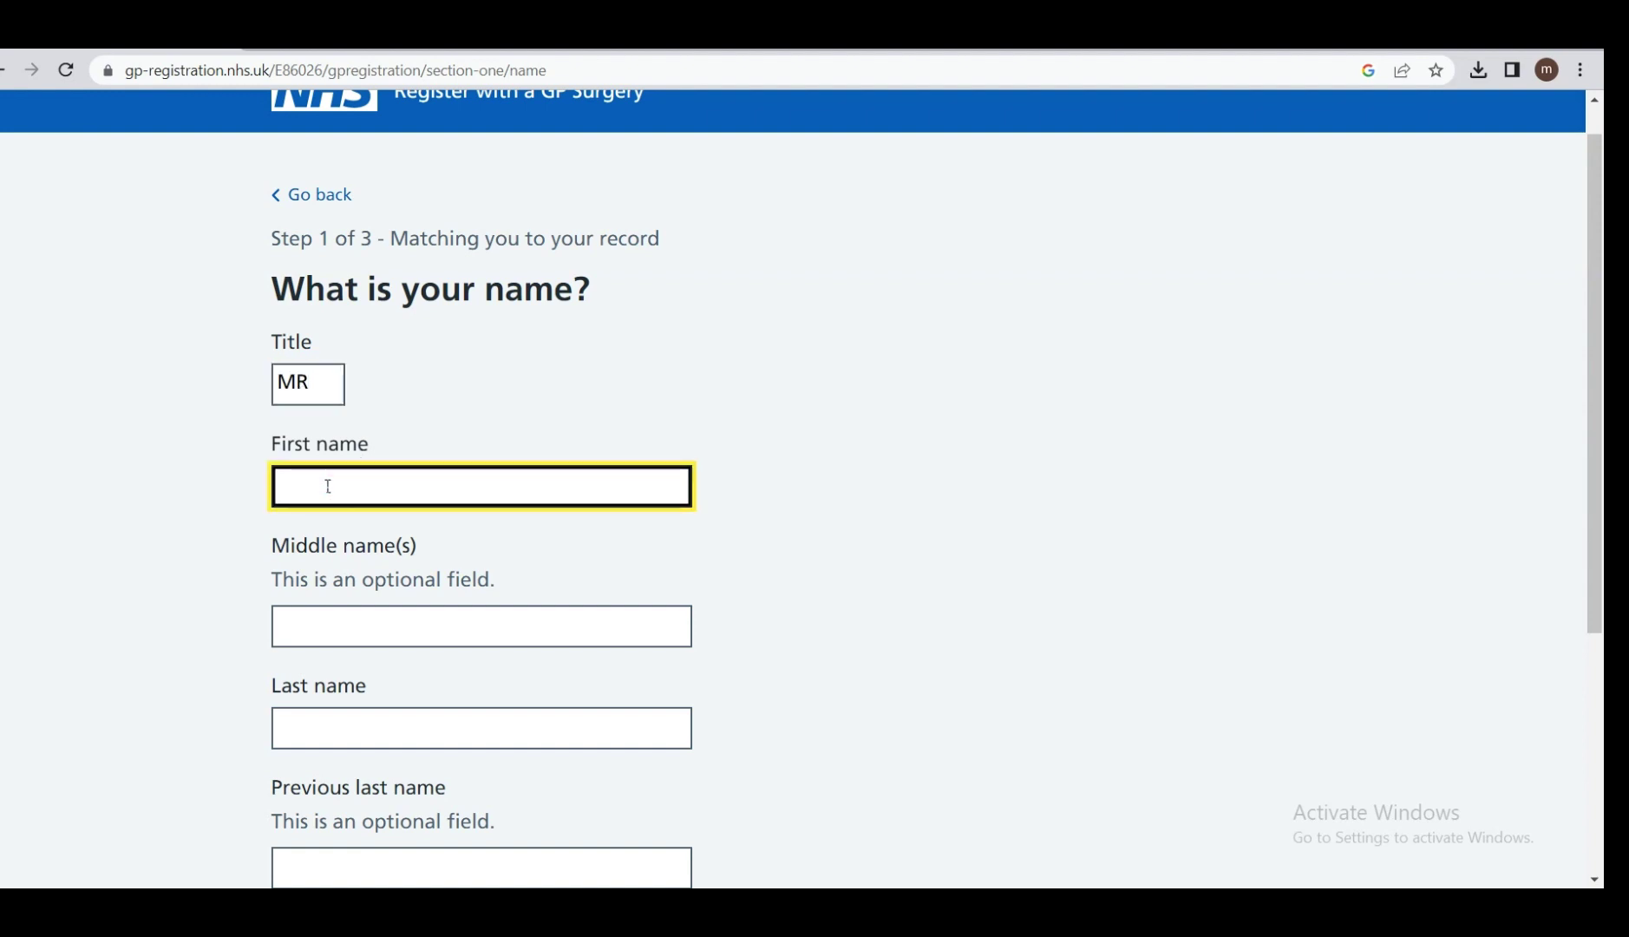
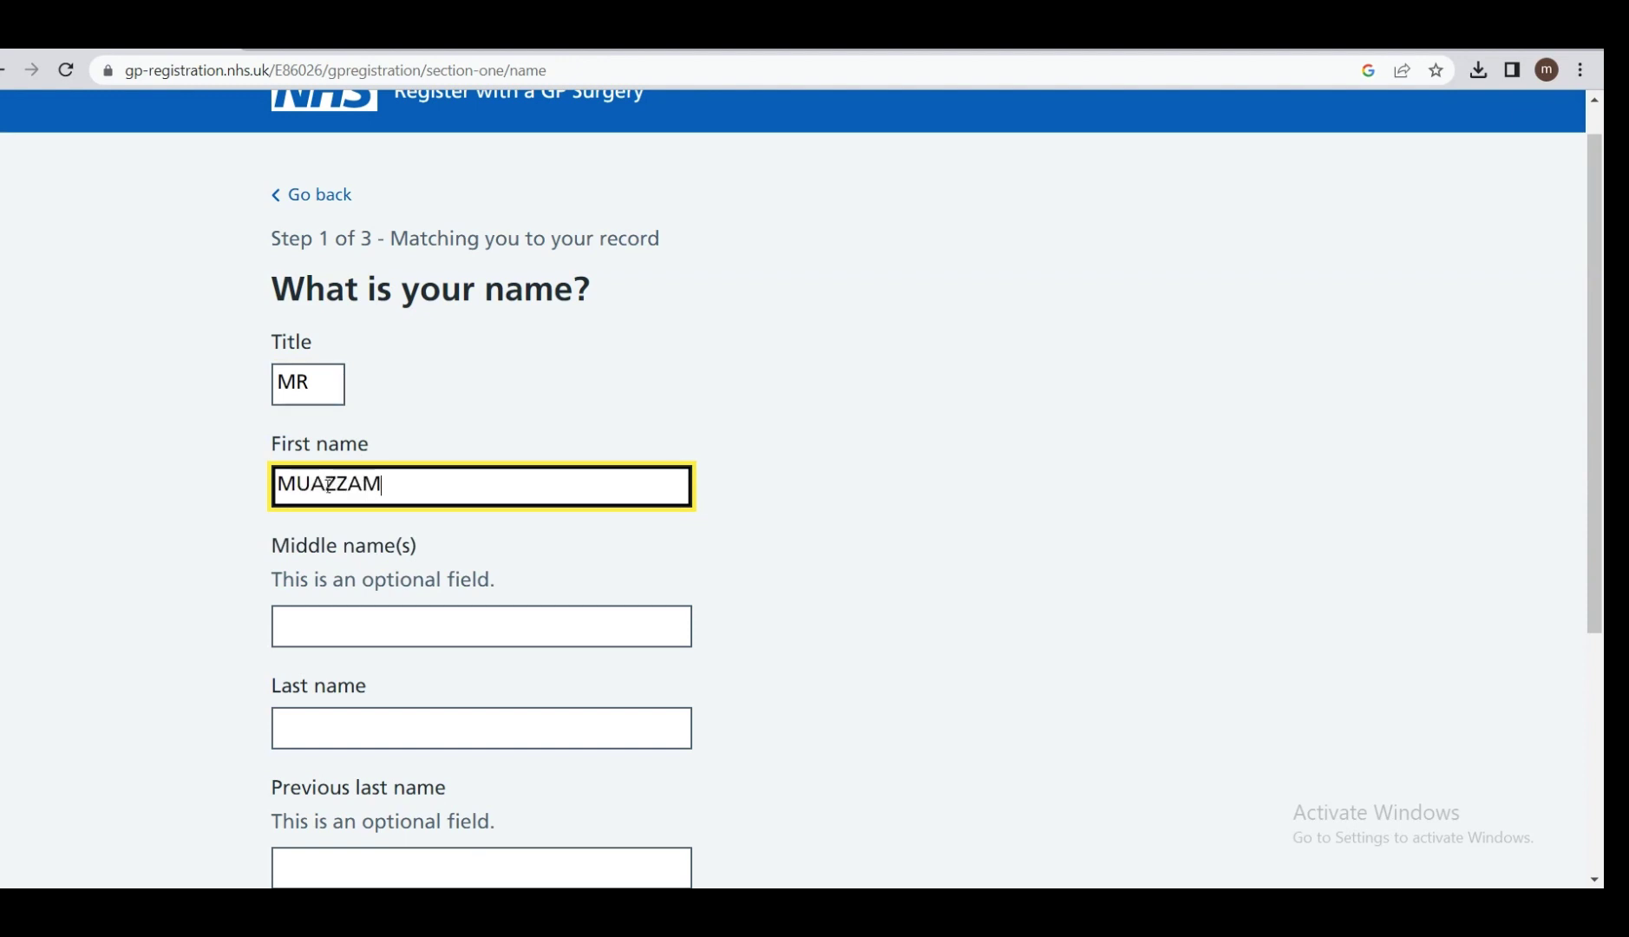
click(351, 726)
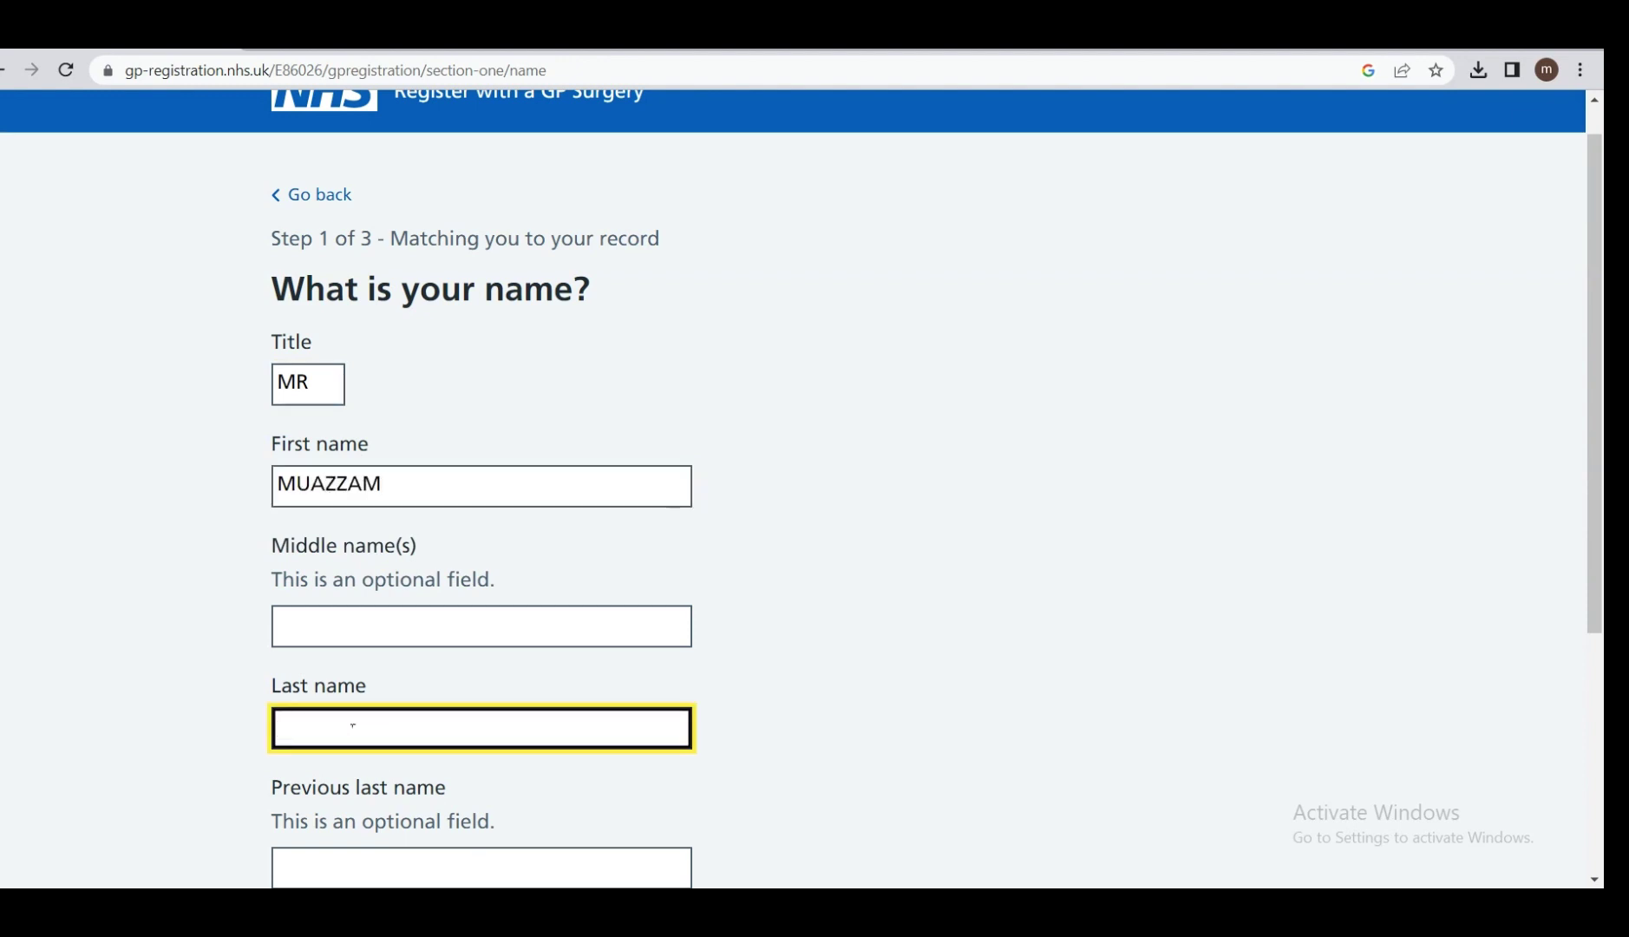
click(1007, 553)
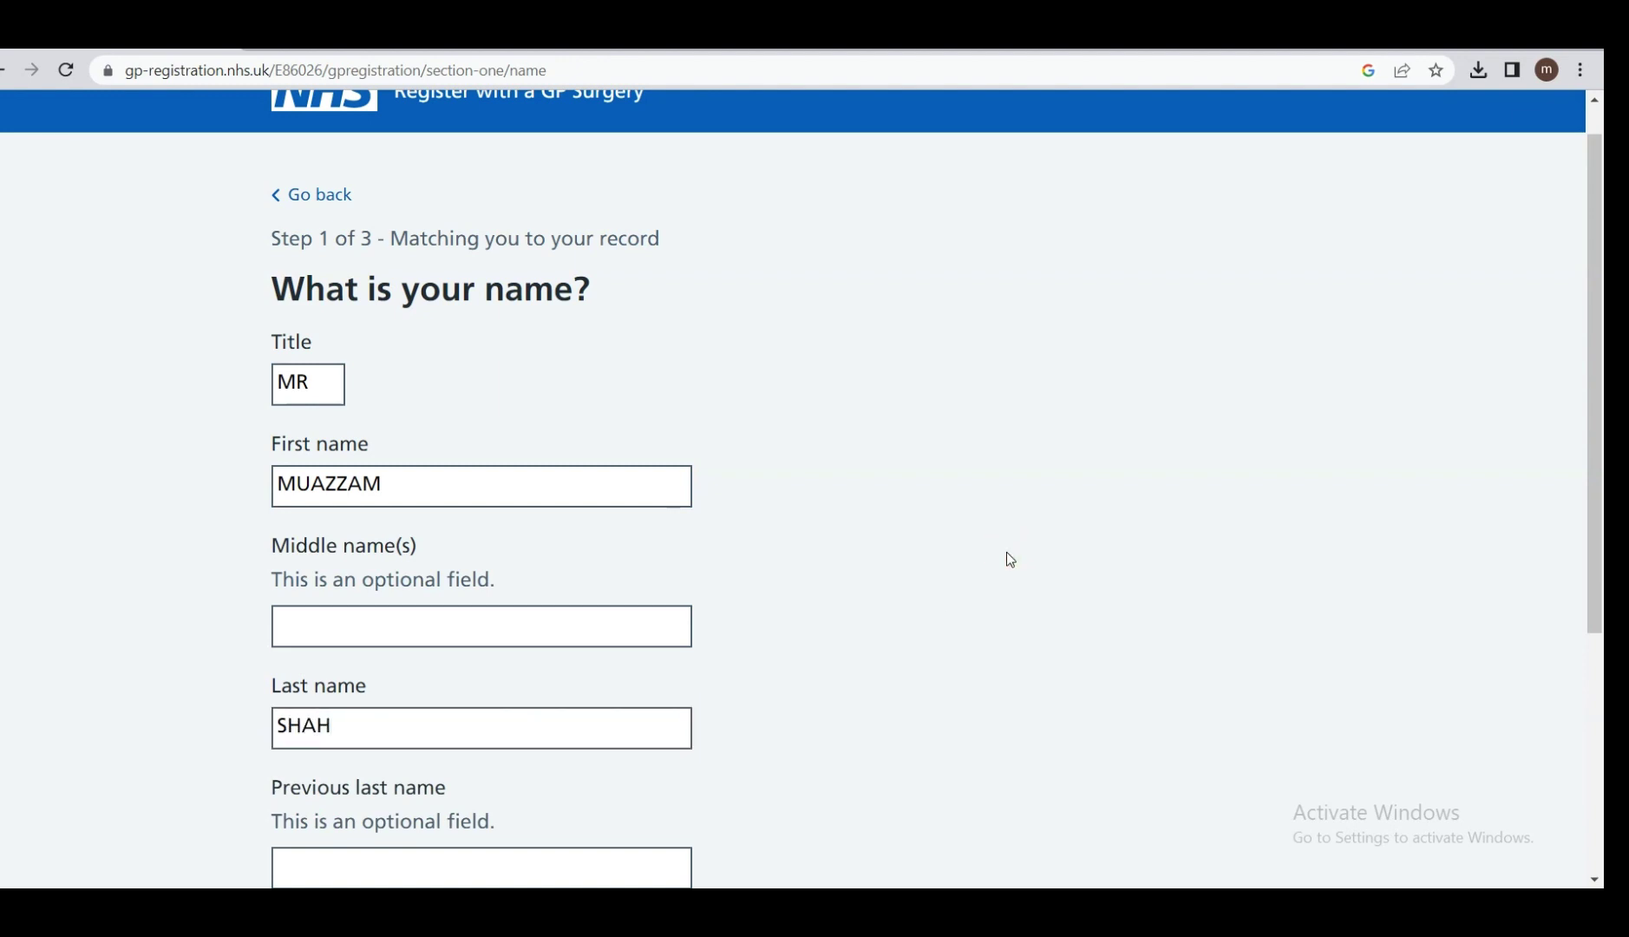
scroll(1009, 560, down, 1)
scroll(1010, 560, down, 3)
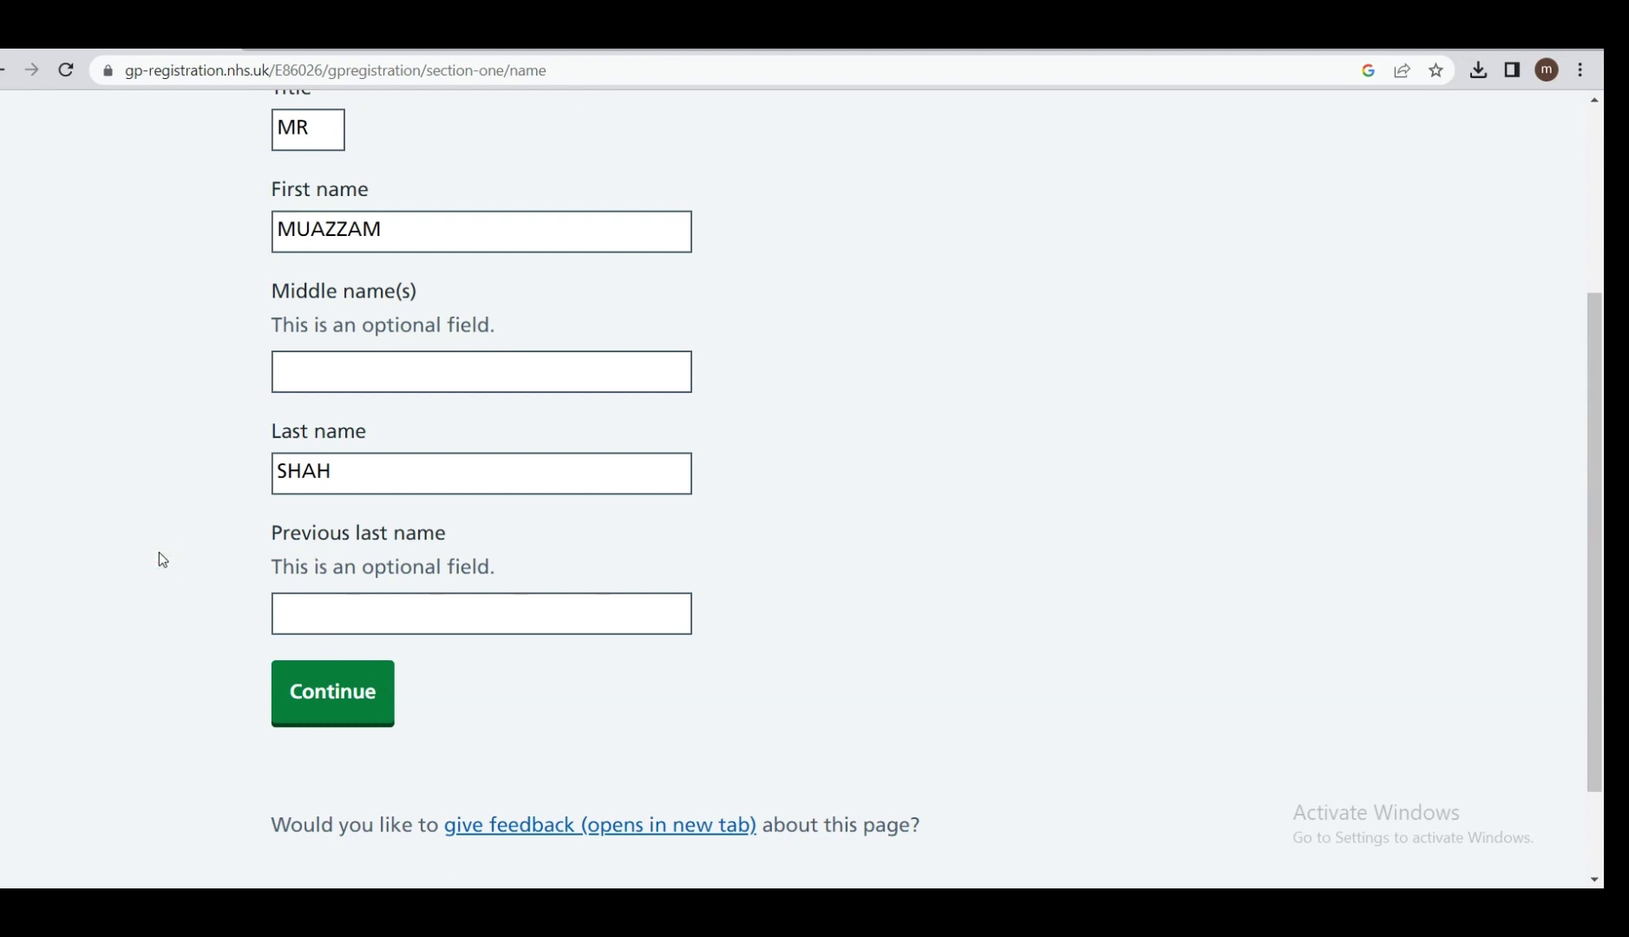
click(307, 687)
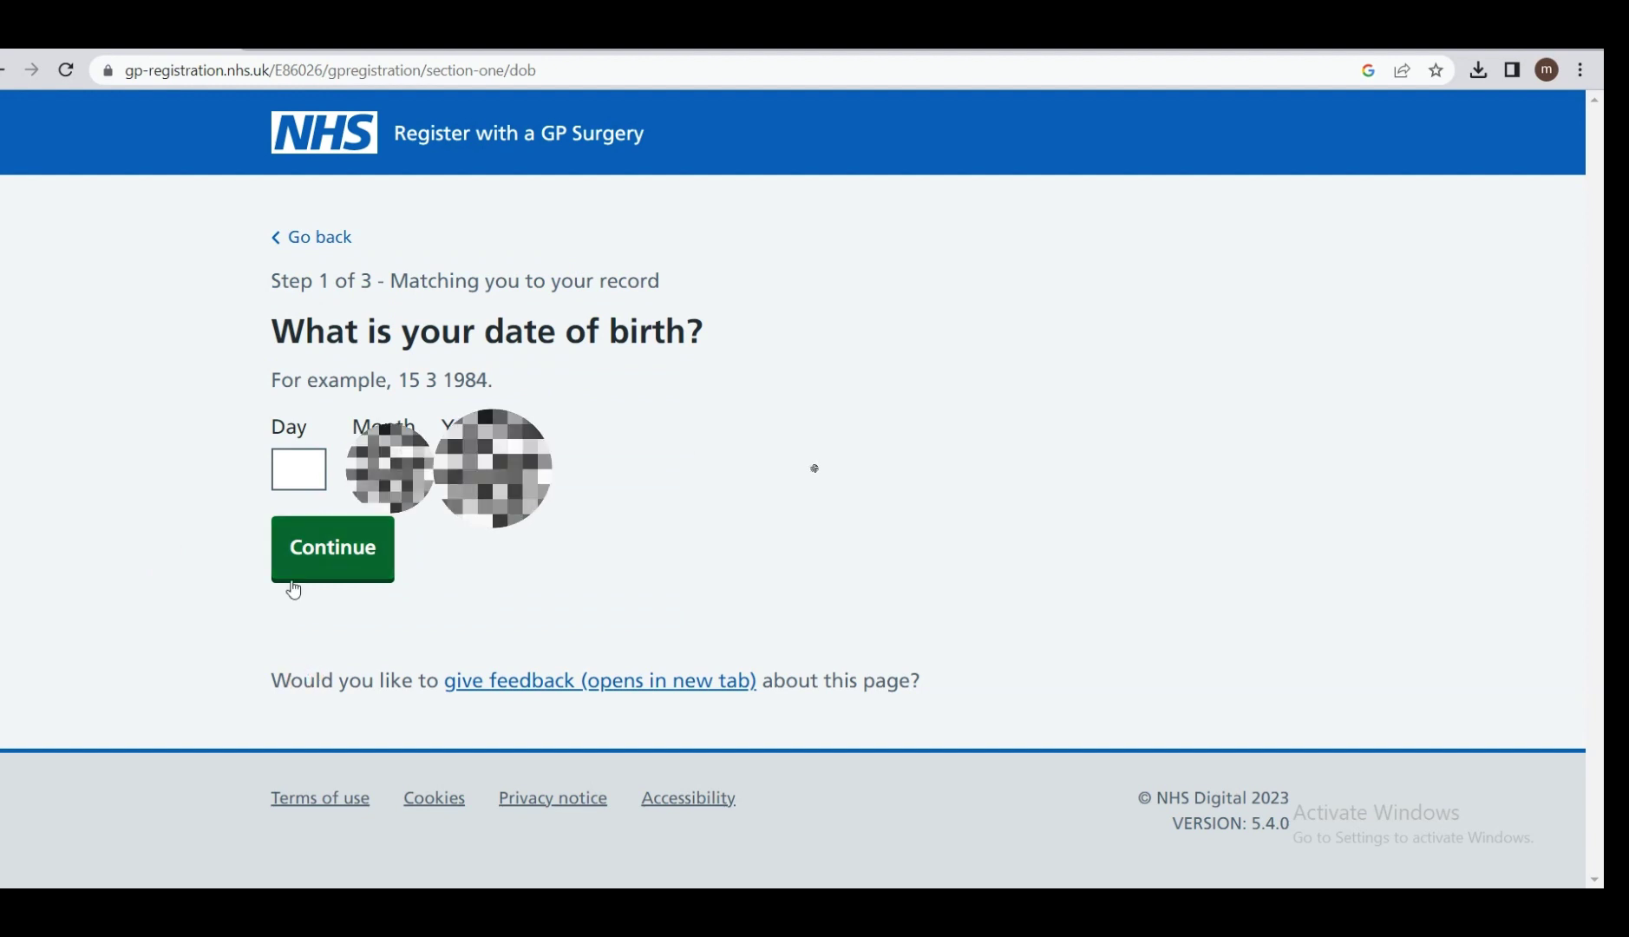
Enter the date of birth, starting with day 15, and submit it.
click(299, 469)
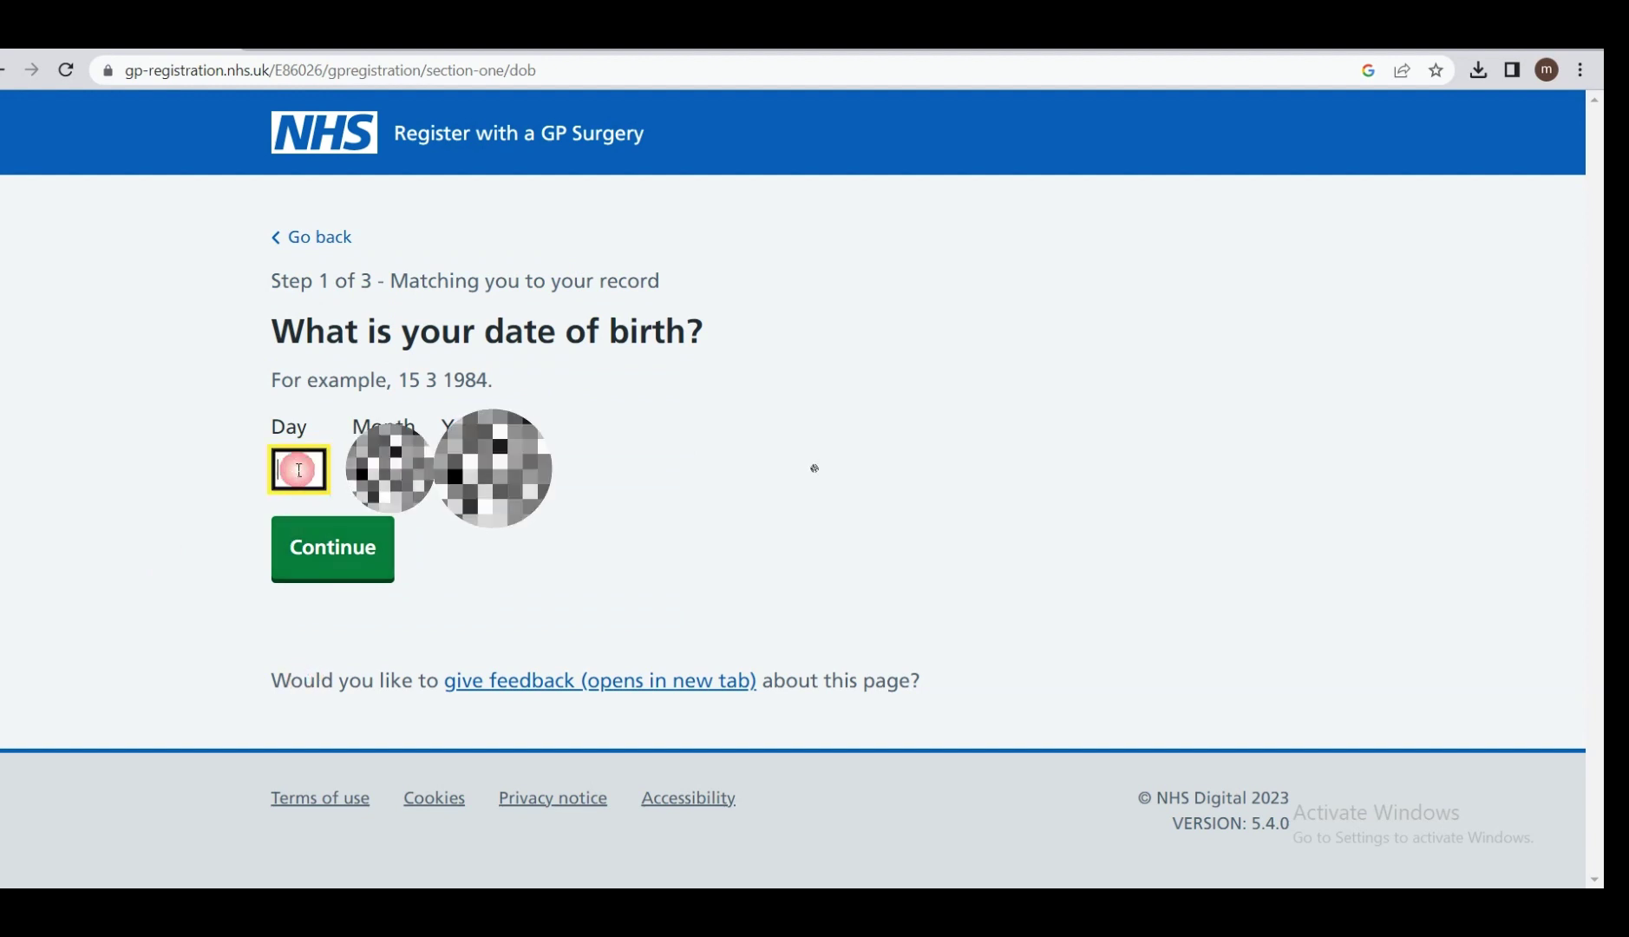
text(15)
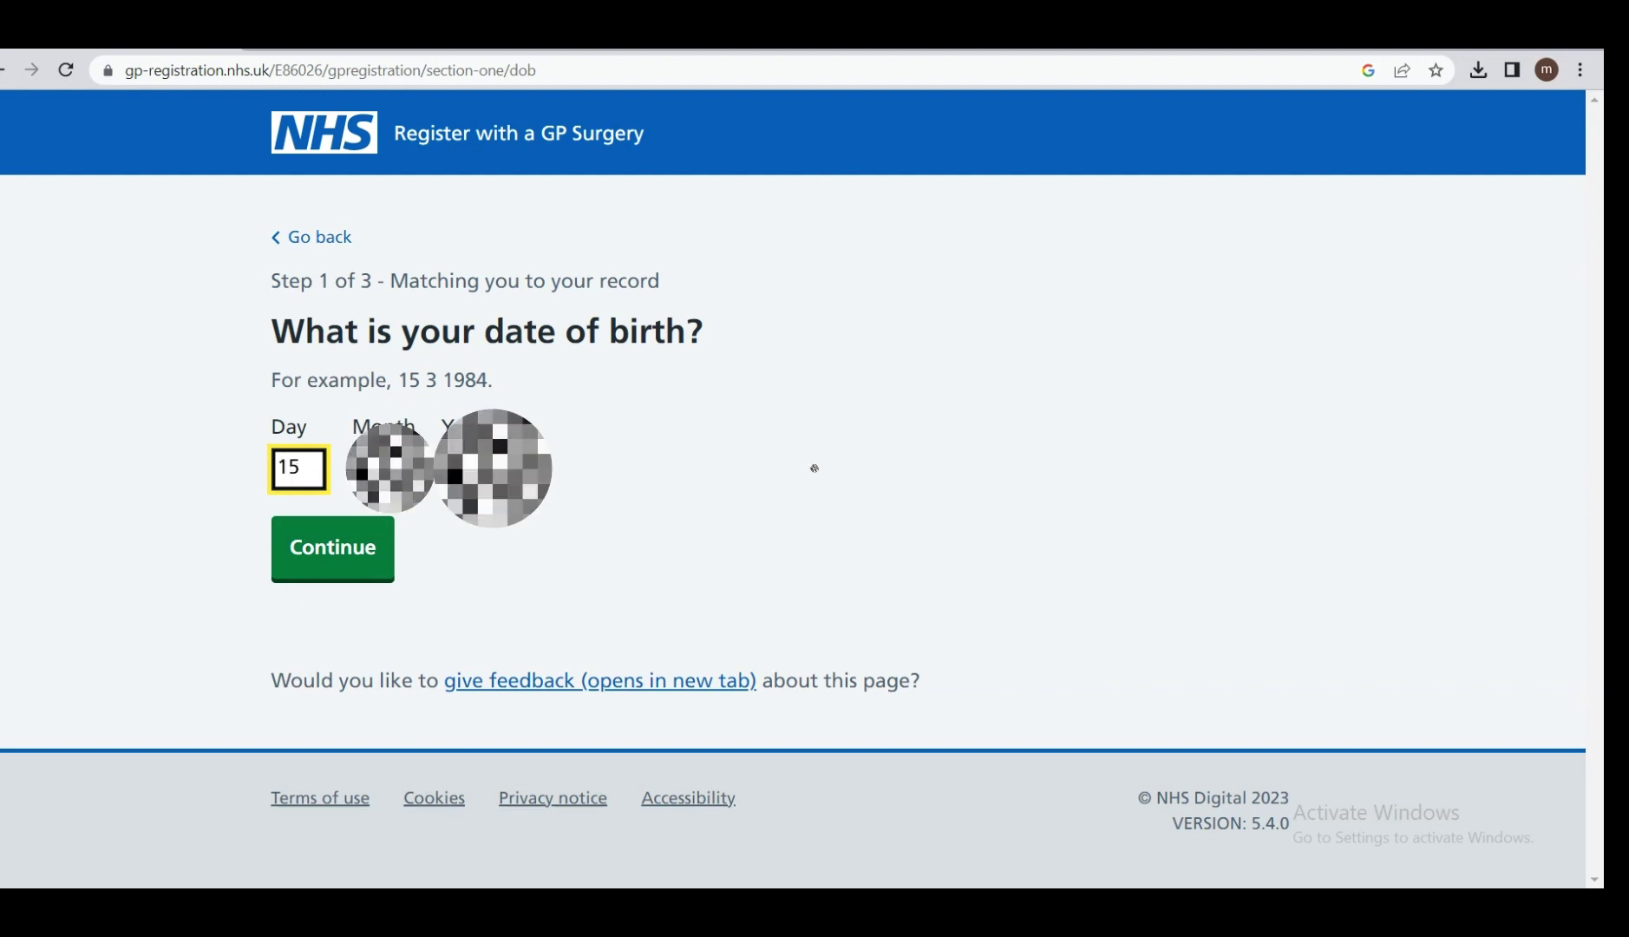
key(Tab)
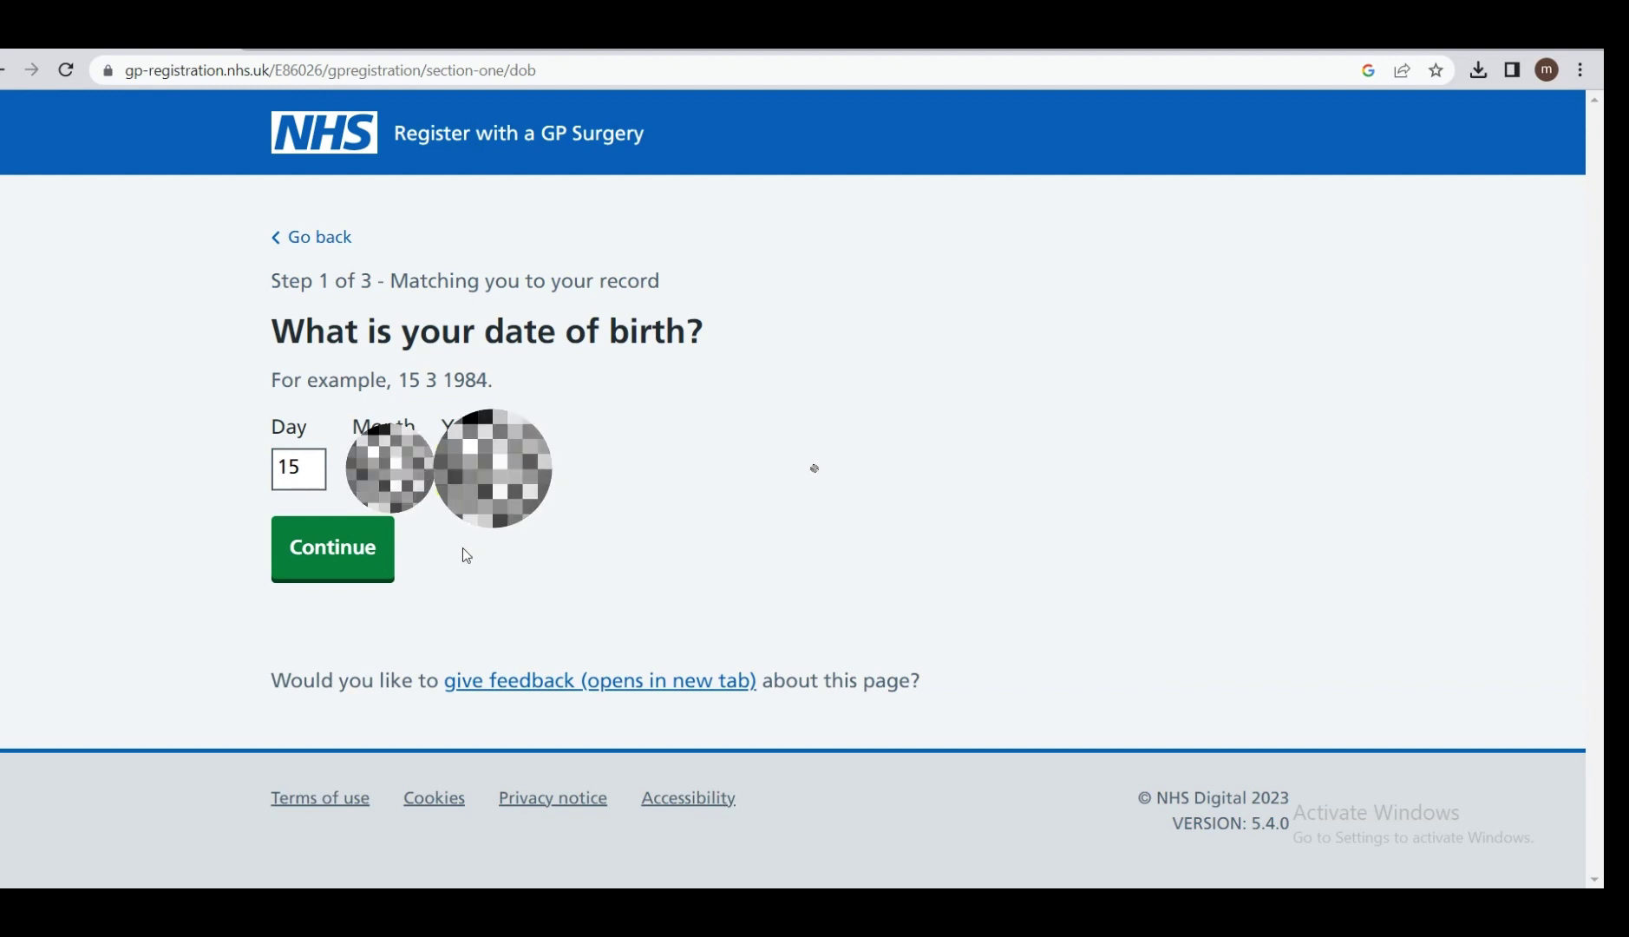
click(347, 546)
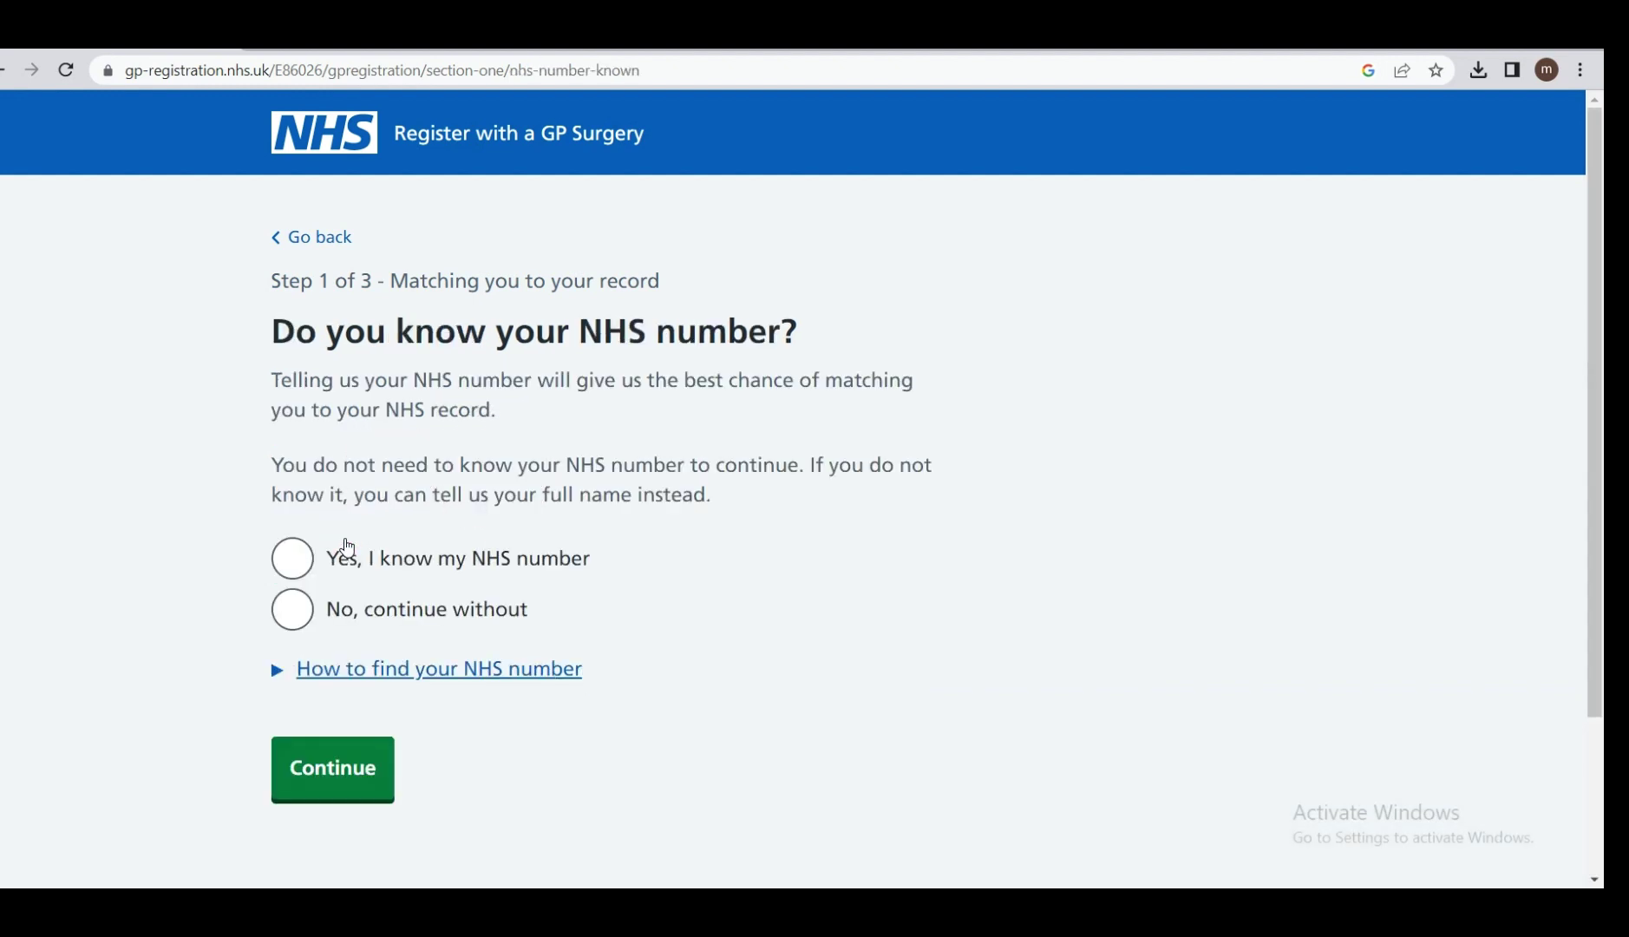
Answer that the NHS number is not known and continue without it.
scroll(347, 547, down, 1)
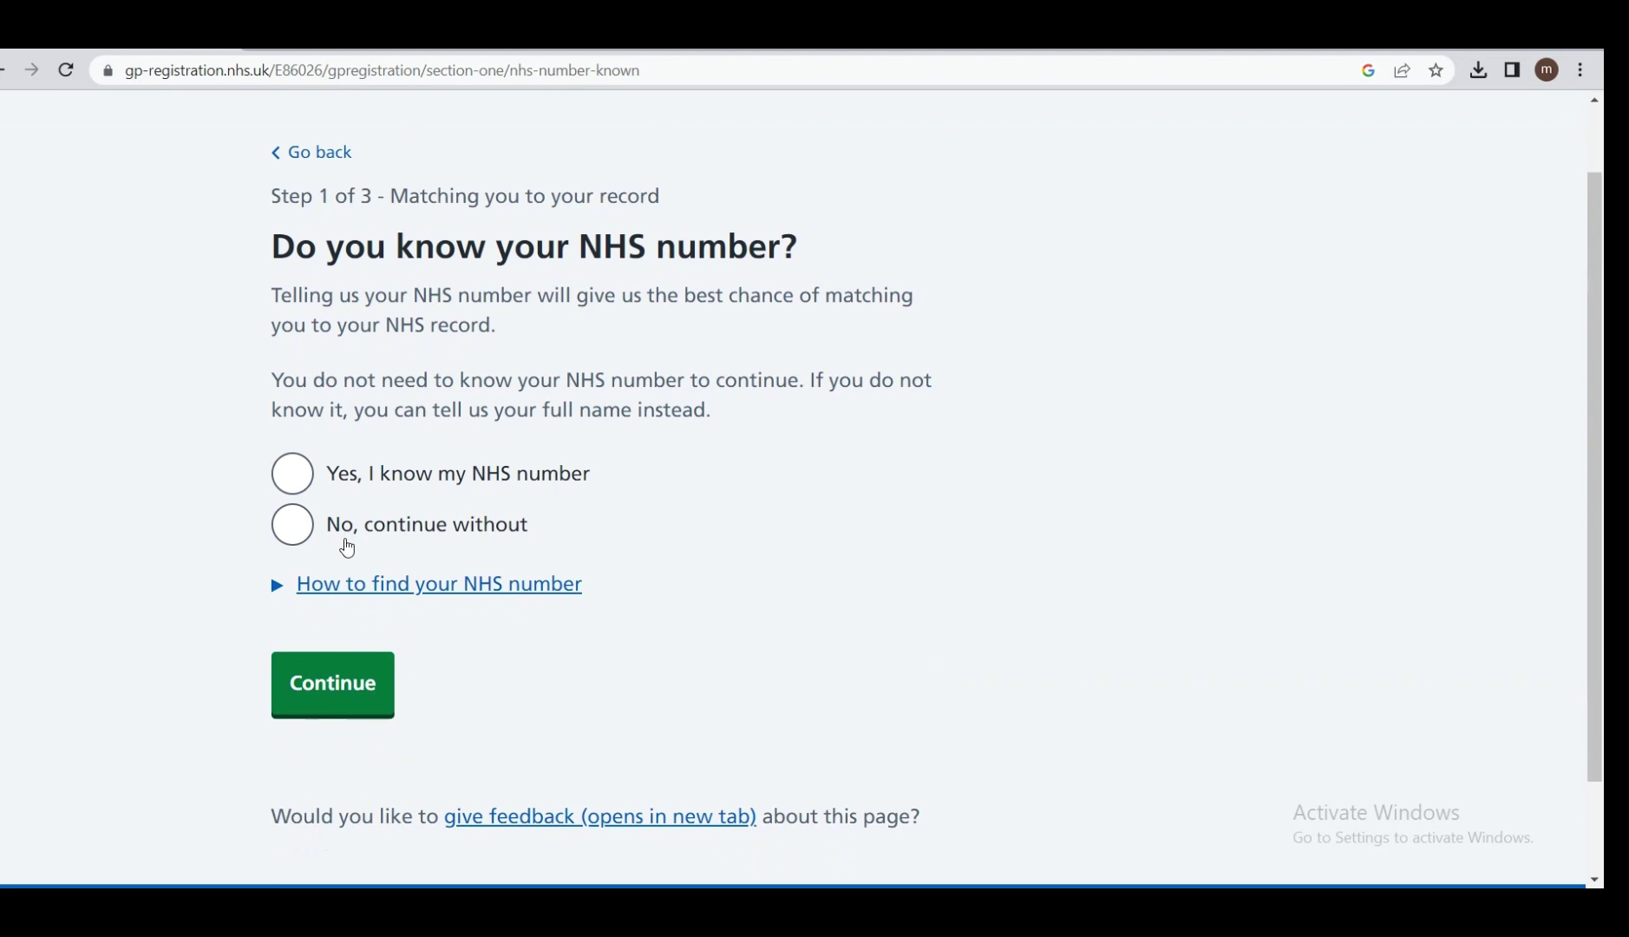
click(282, 524)
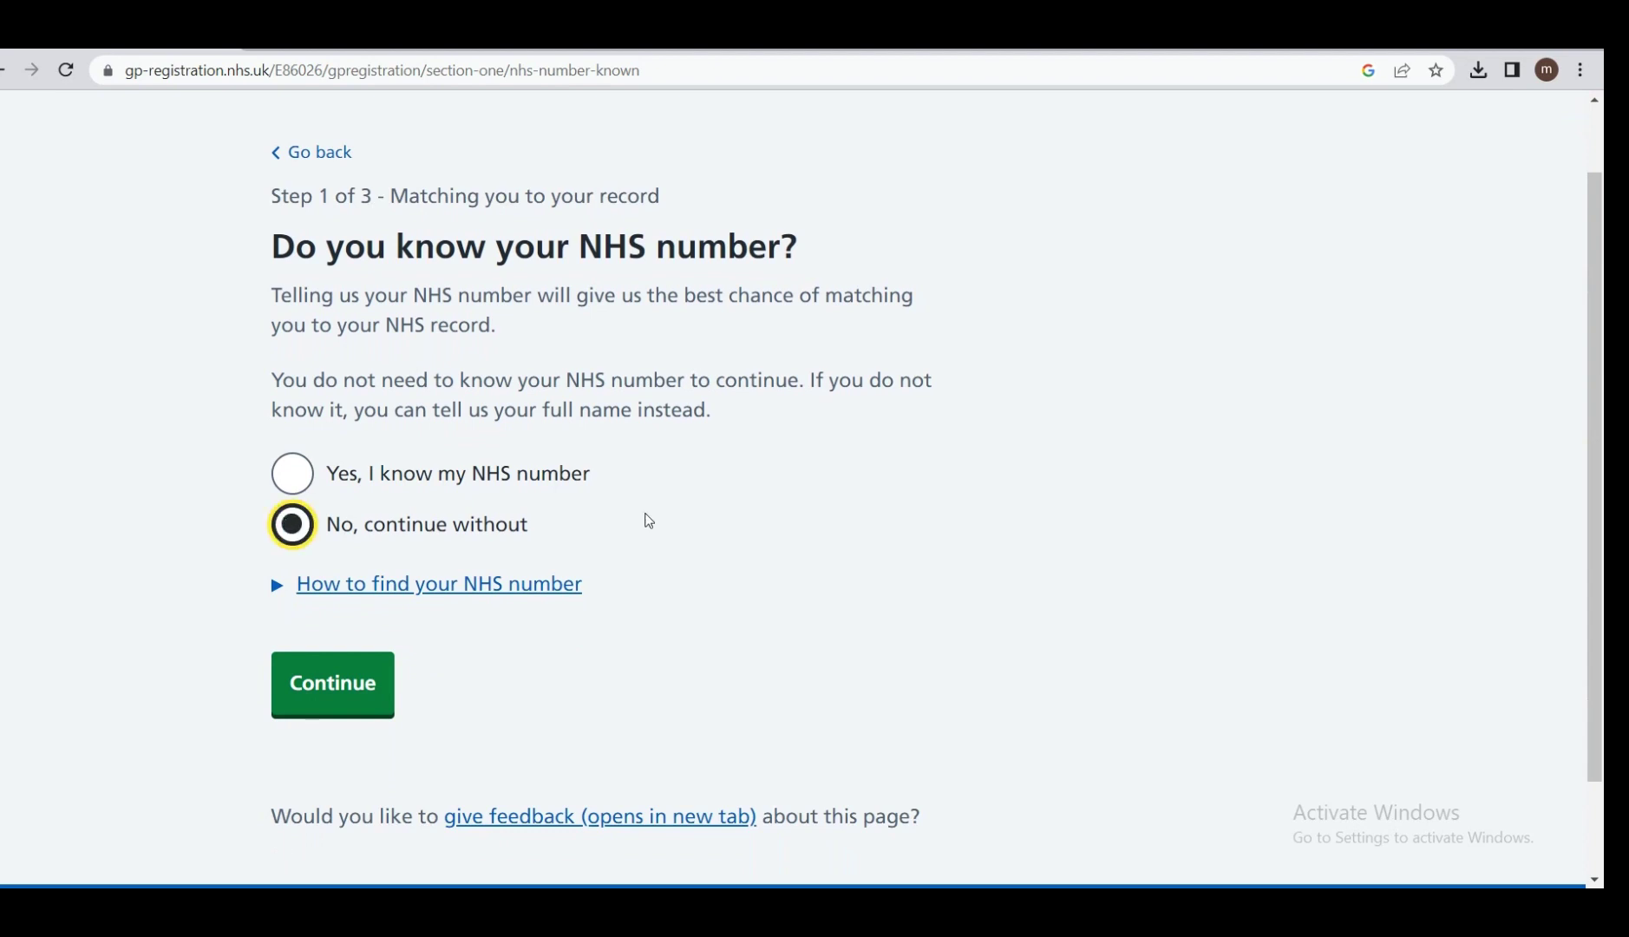
click(333, 699)
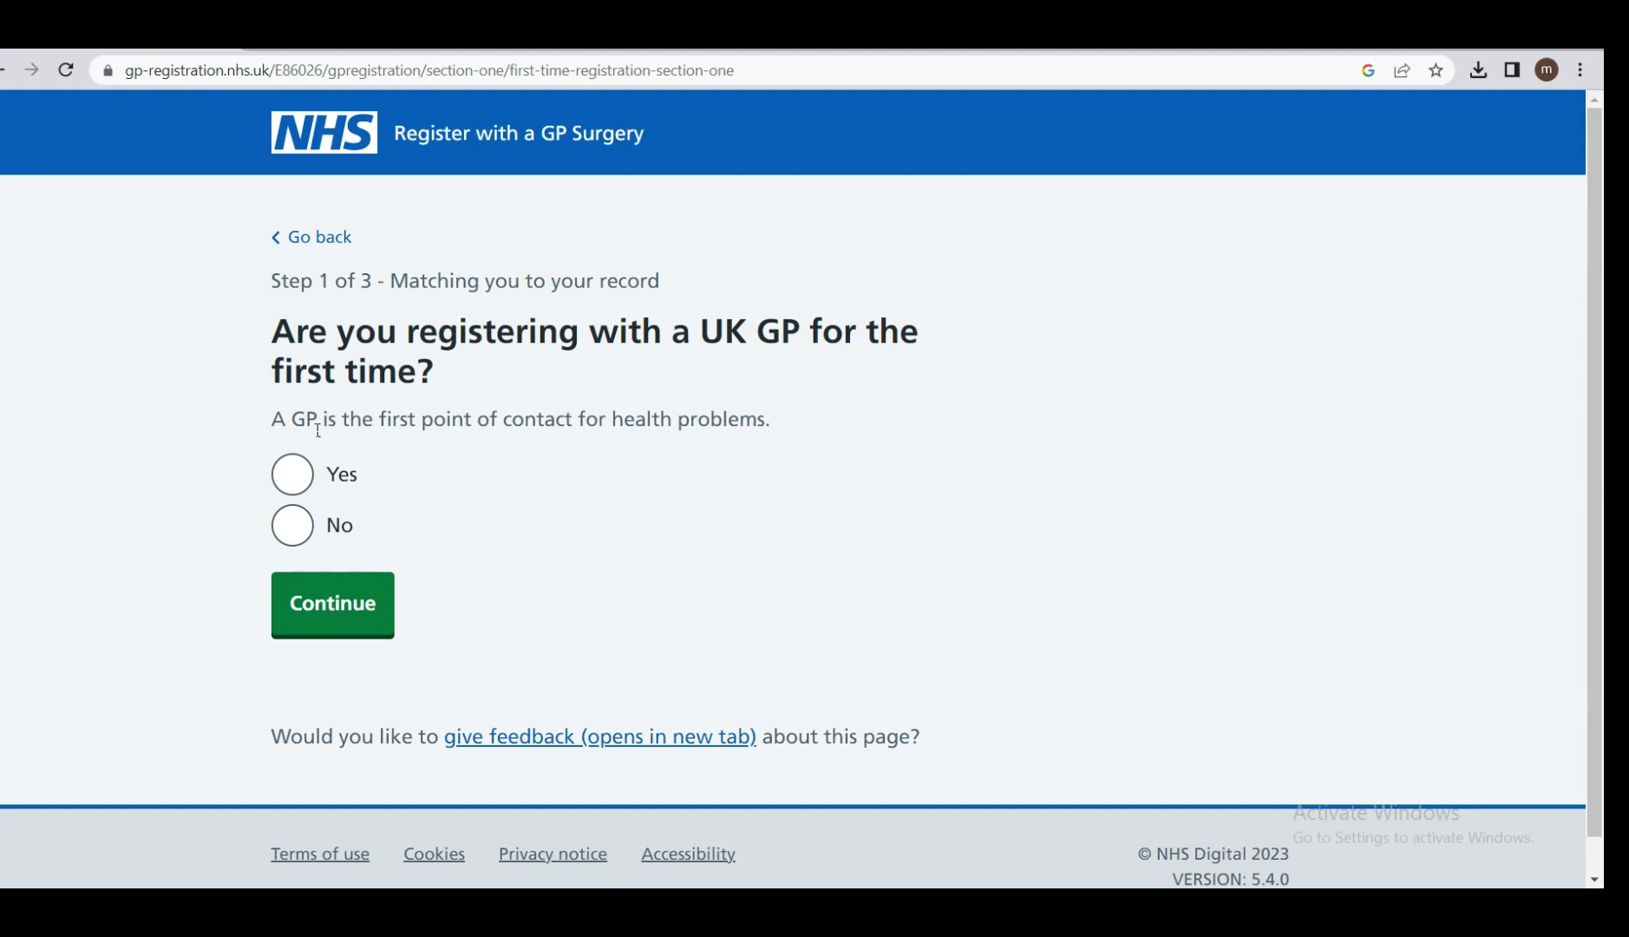
Answer Yes to registering with a UK GP for the first time.
click(289, 479)
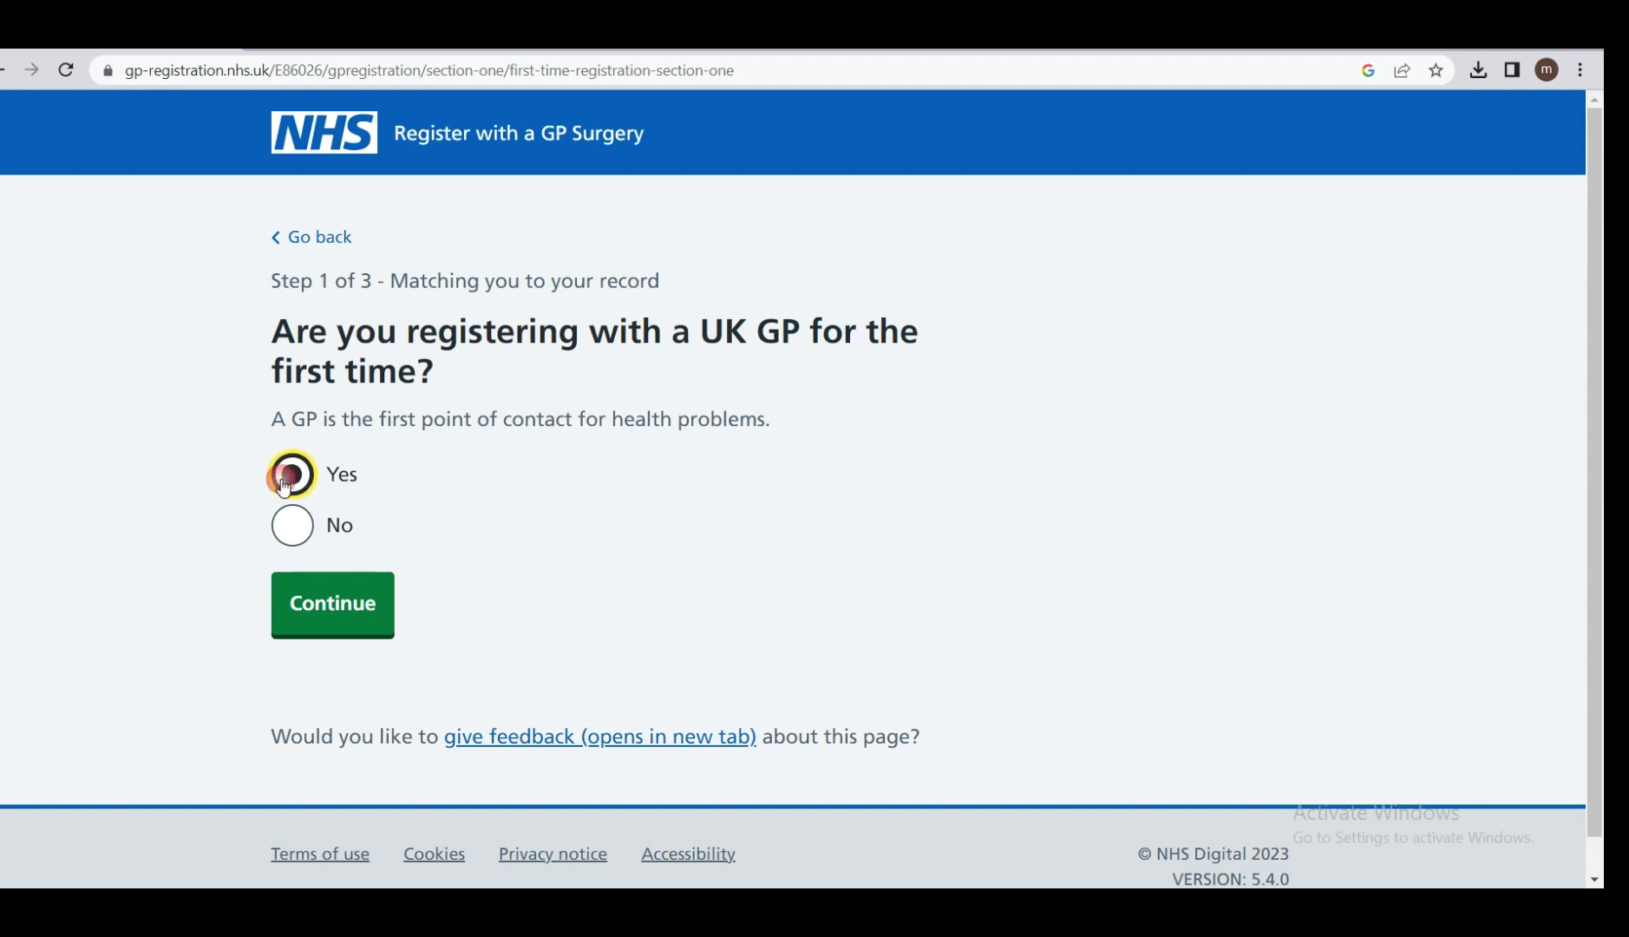
click(348, 610)
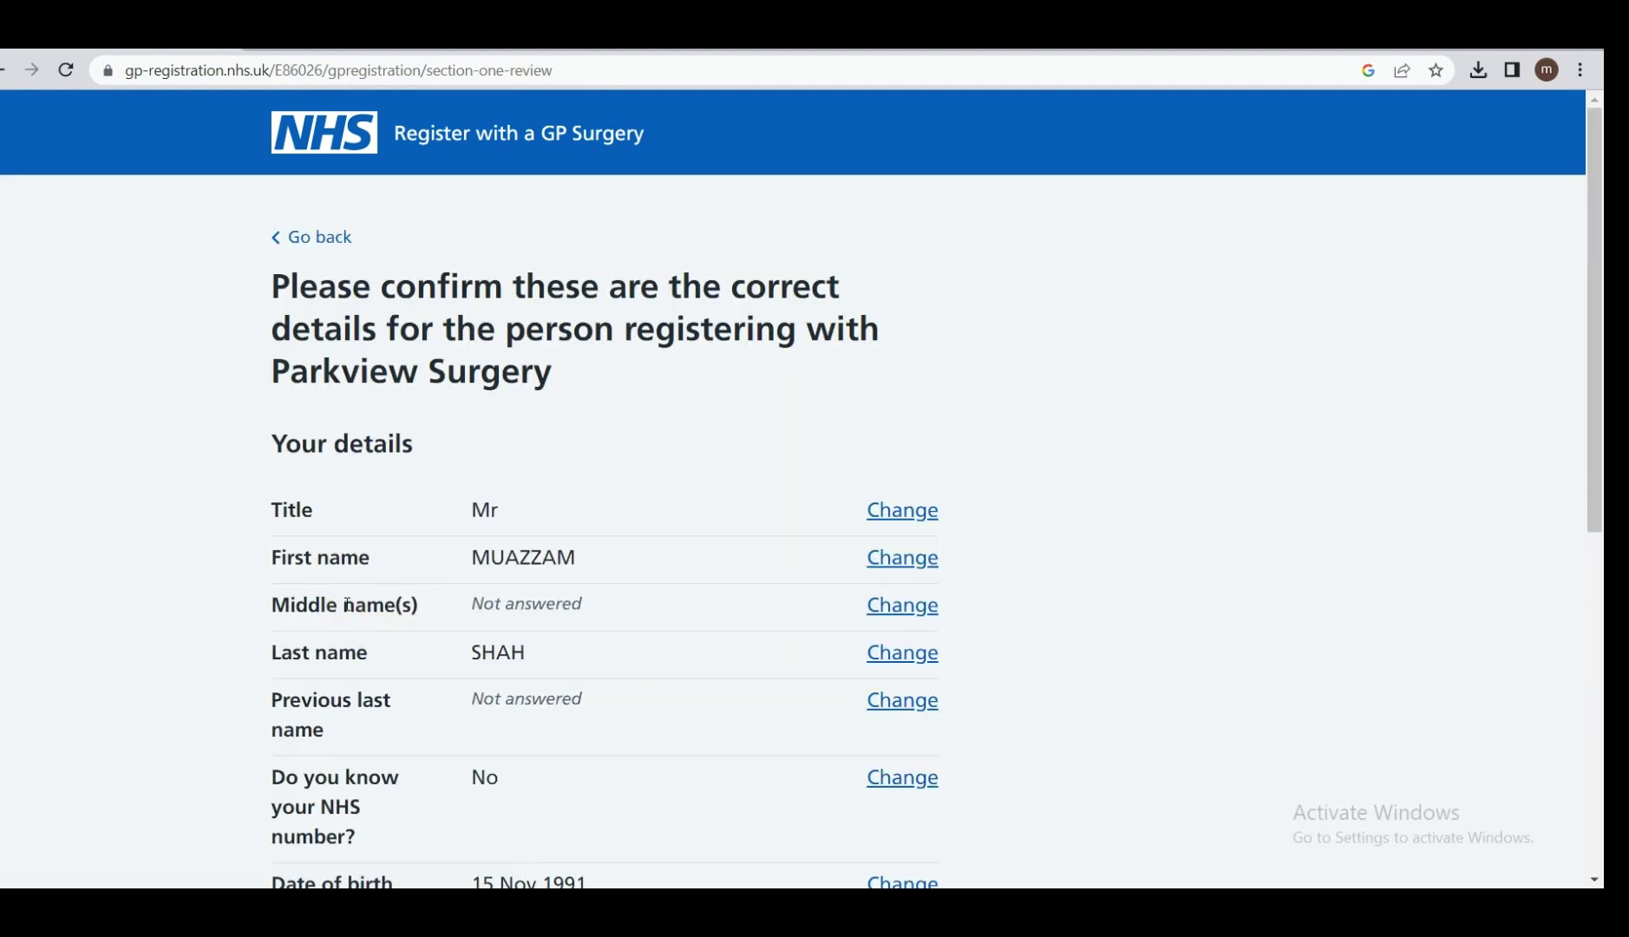
scroll(348, 604, down, 3)
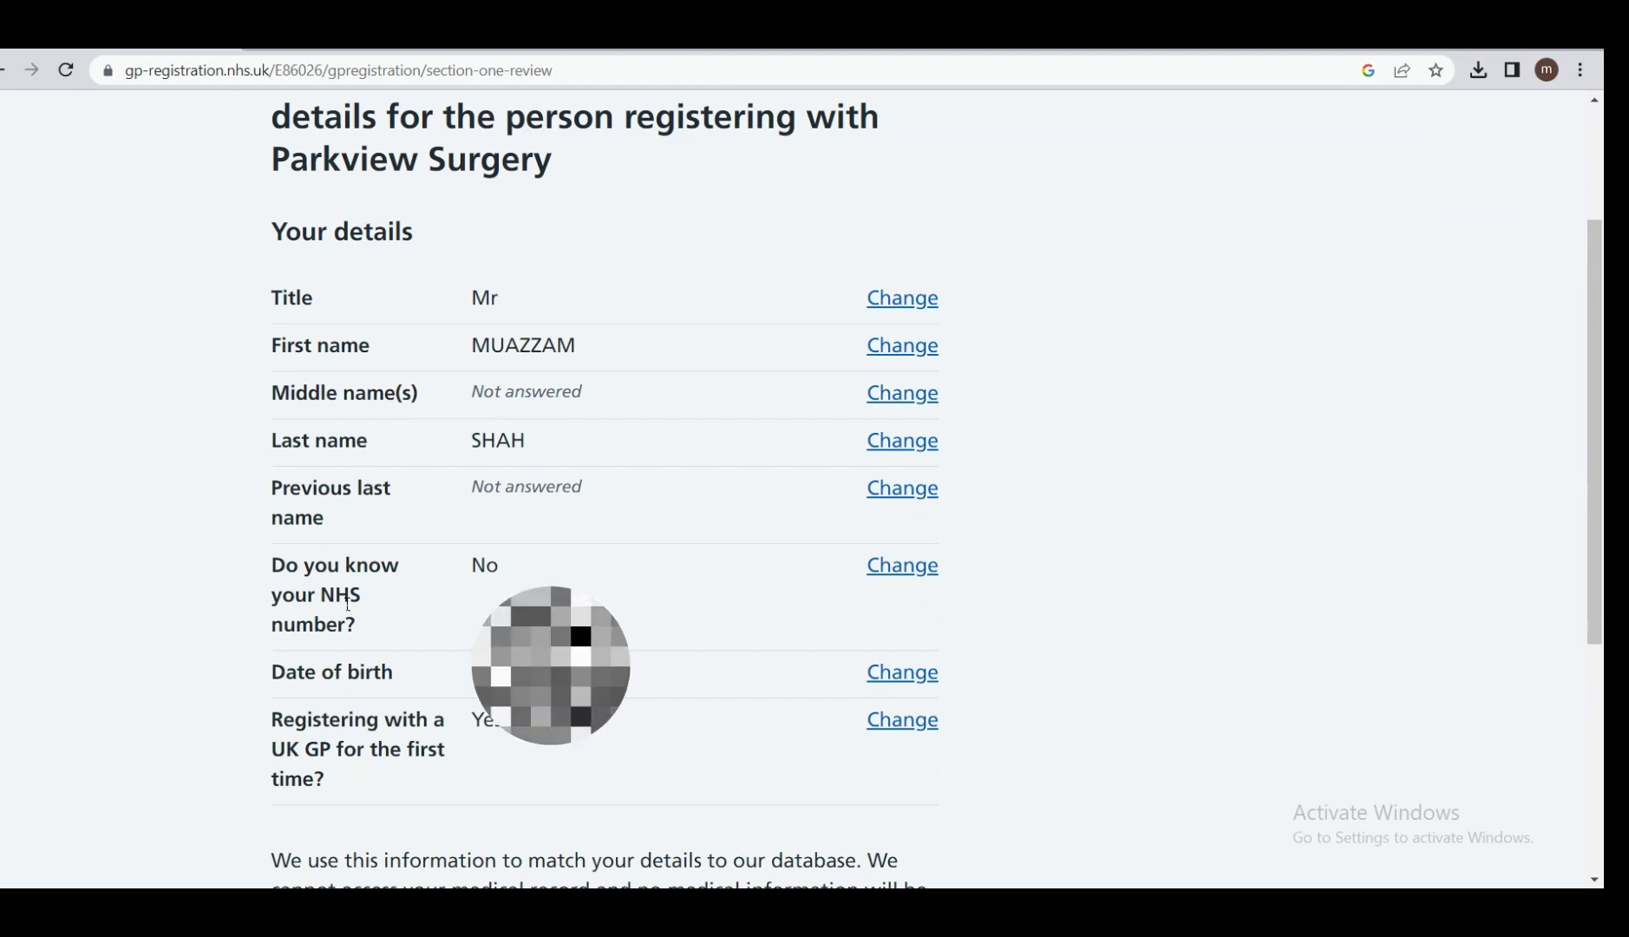
scroll(348, 604, down, 1)
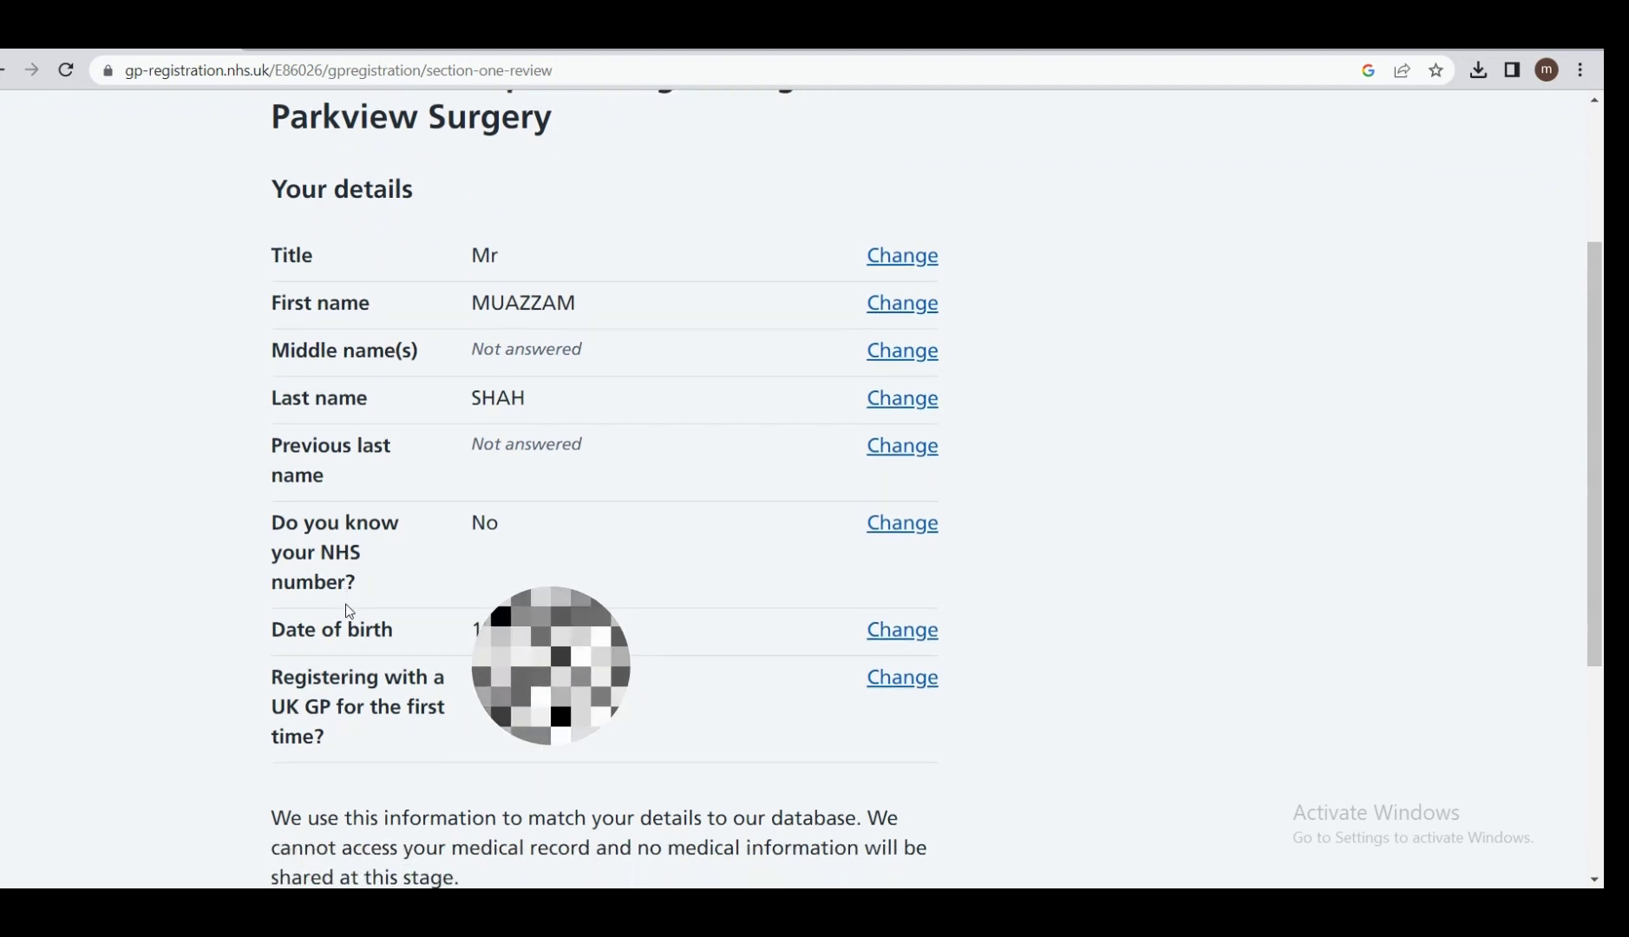
Review the Step 1 summary page and confirm the details.
scroll(347, 610, down, 3)
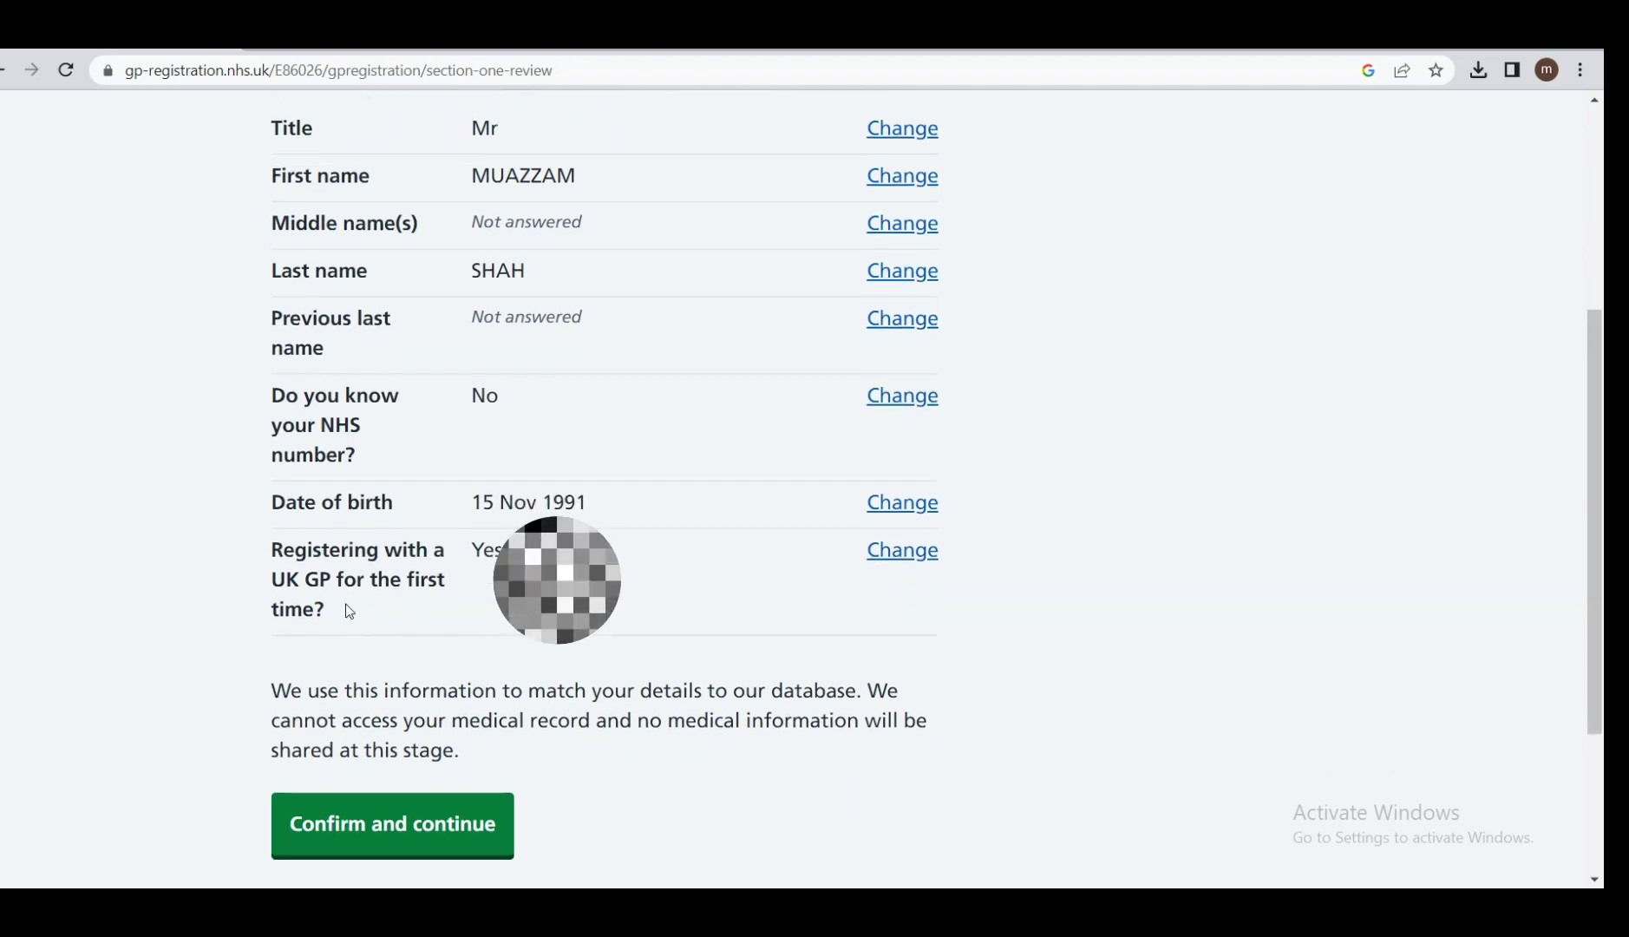
scroll(347, 607, up, 1)
scroll(348, 607, up, 7)
scroll(347, 610, down, 13)
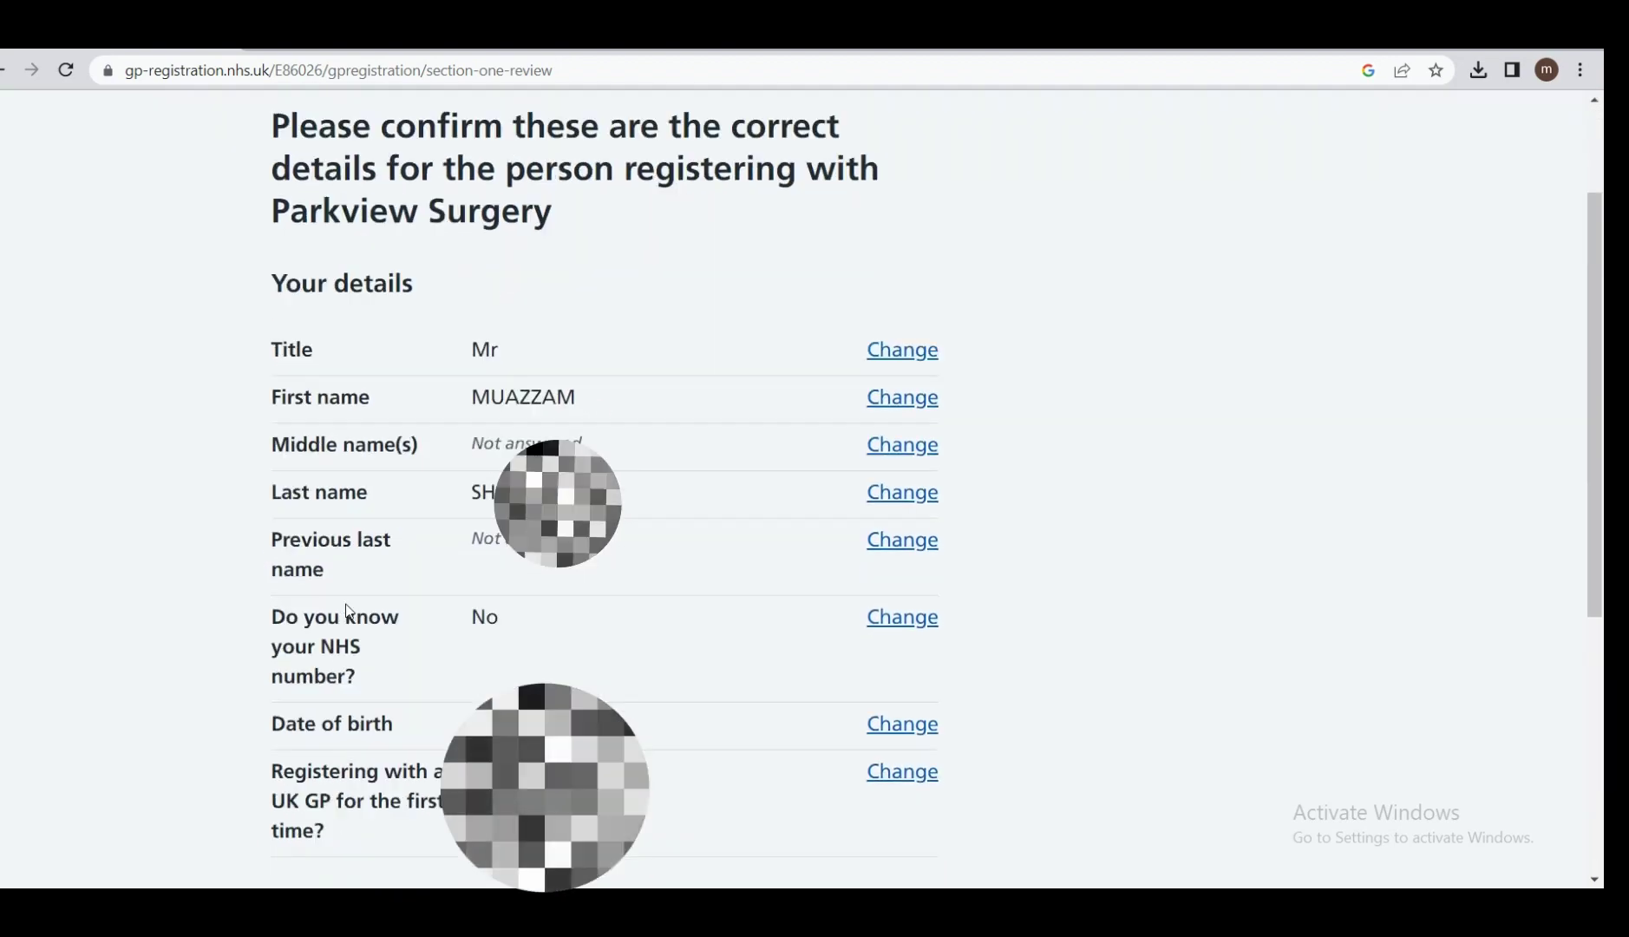
scroll(348, 612, up, 11)
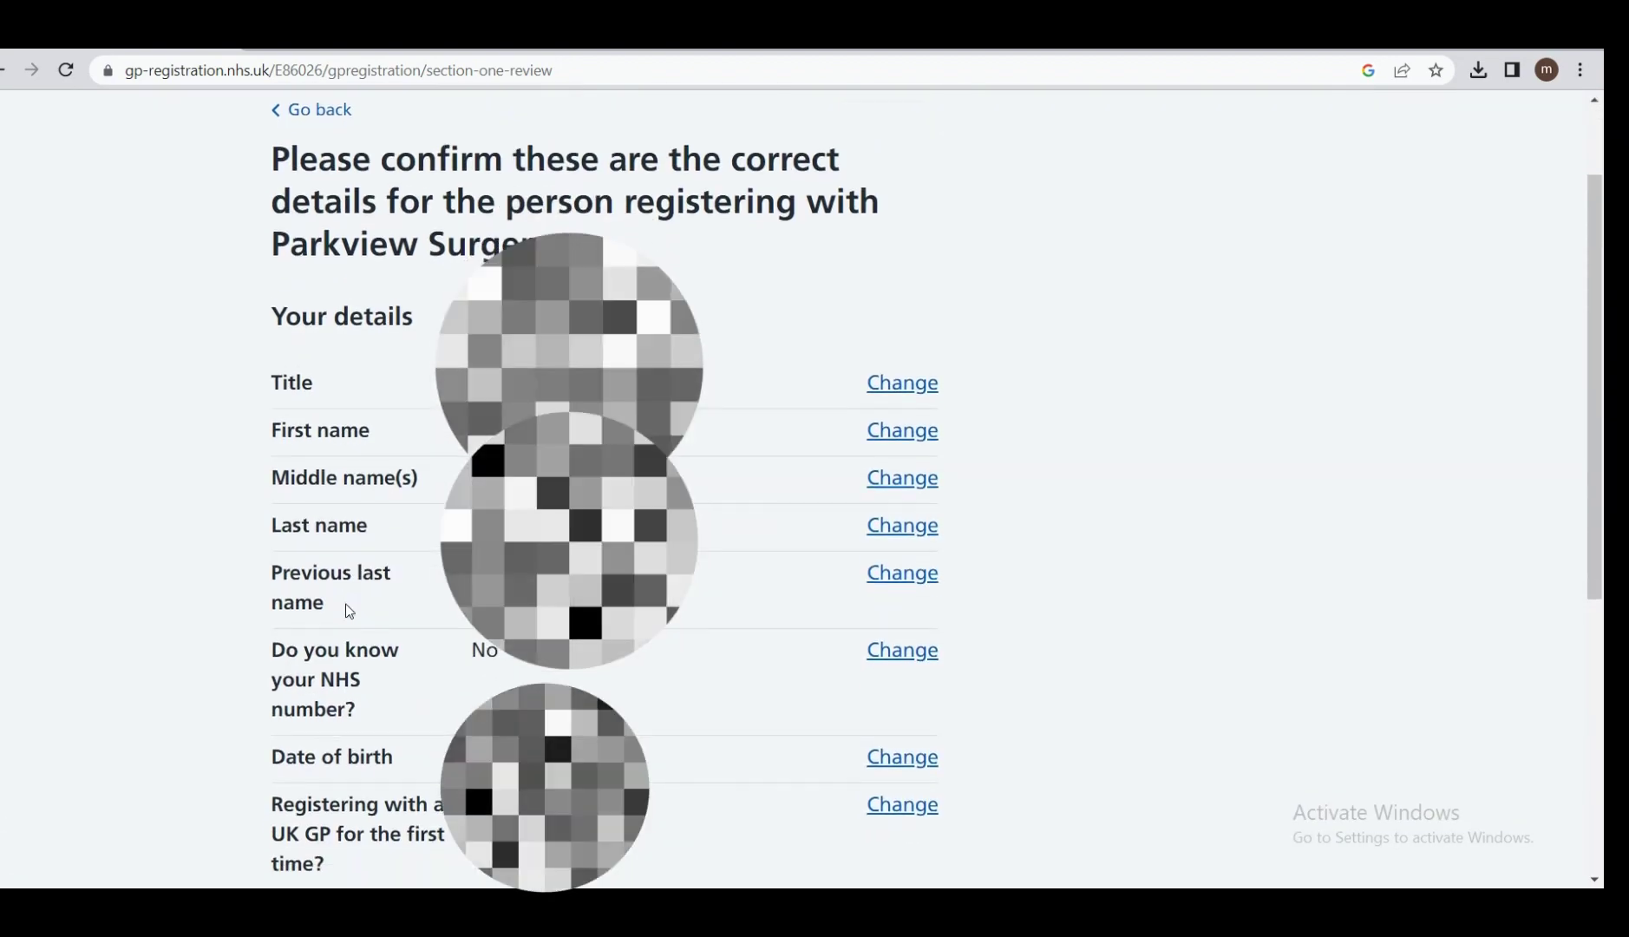
scroll(348, 605, down, 6)
scroll(348, 608, down, 5)
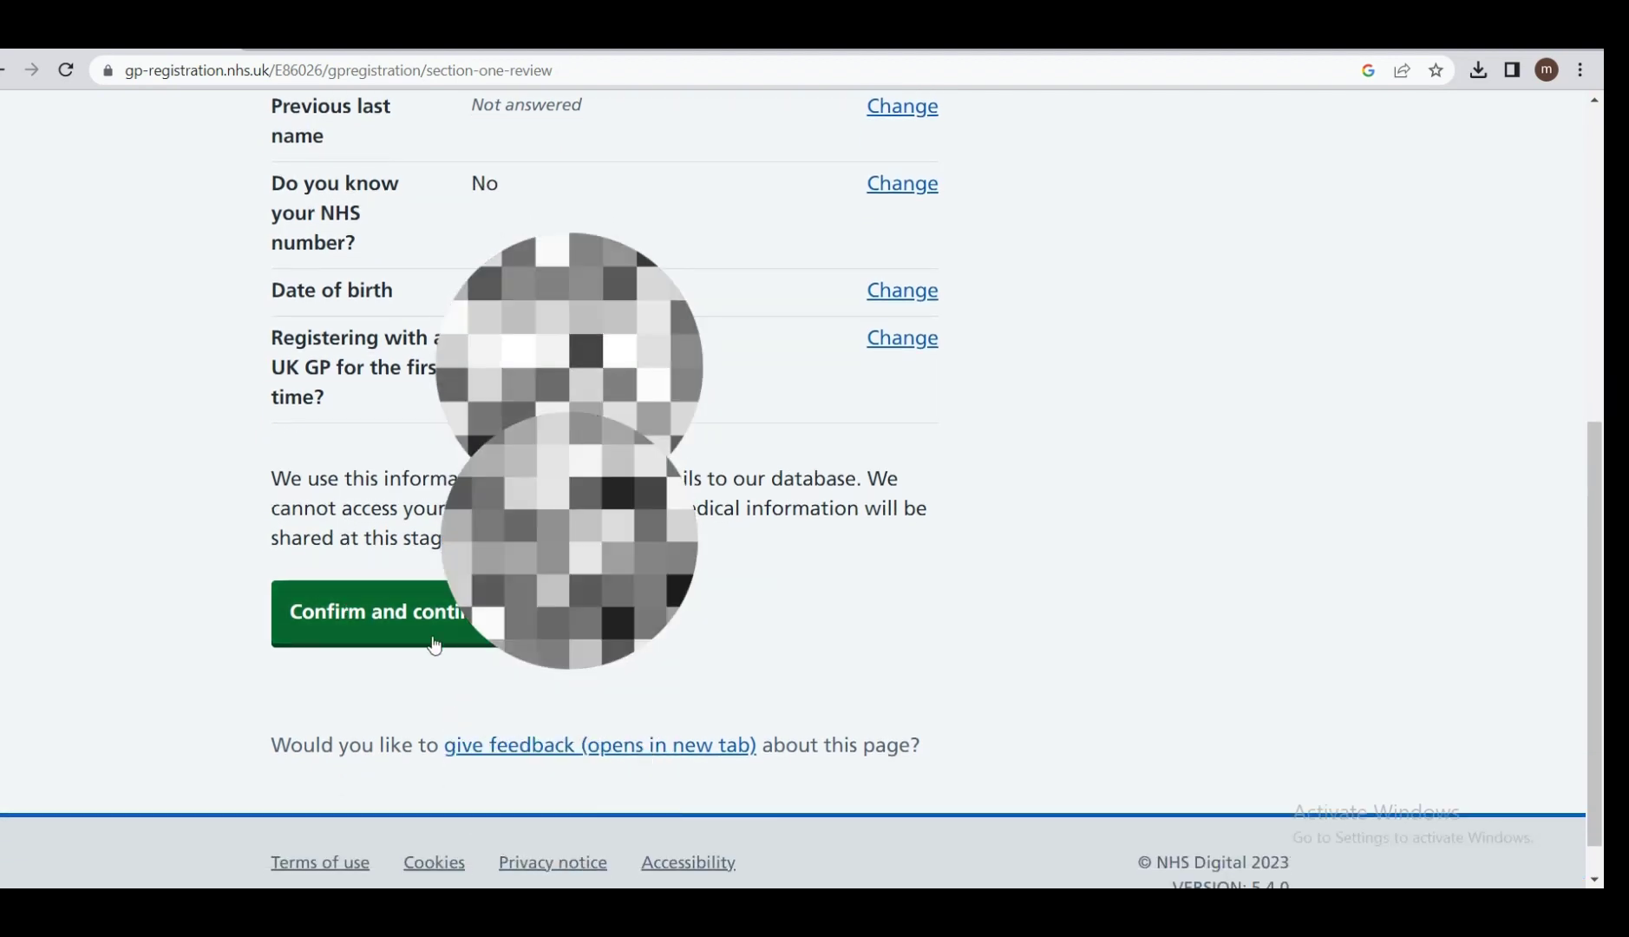
click(395, 642)
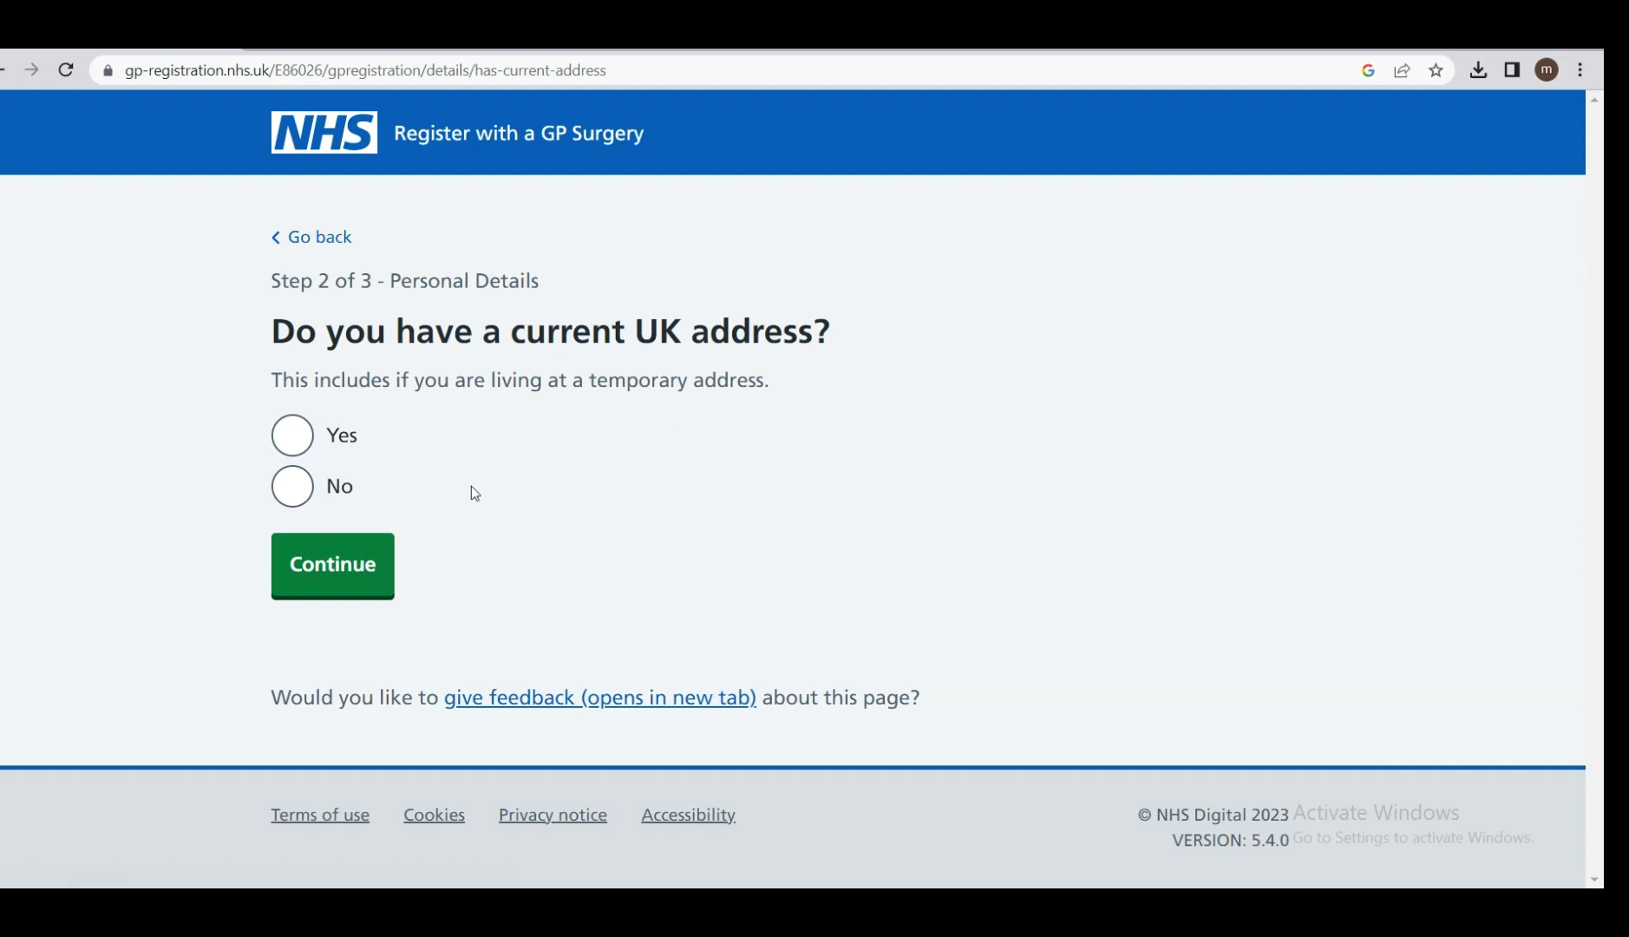
Confirm a current UK address and look it up by house number and postcode.
click(287, 444)
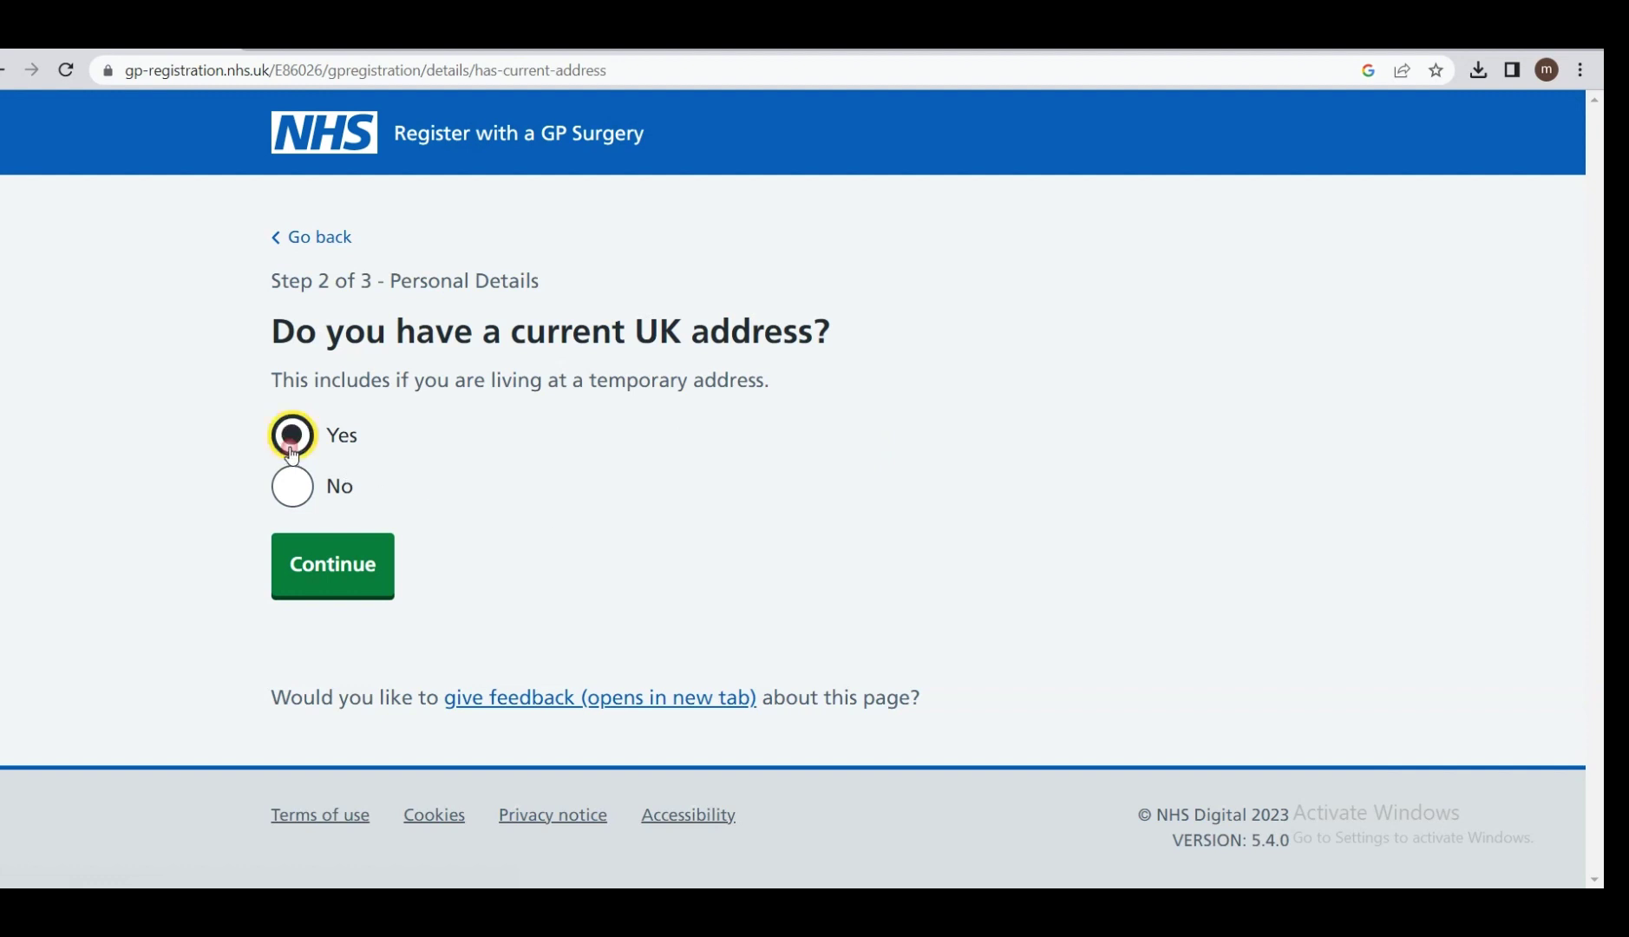
click(306, 568)
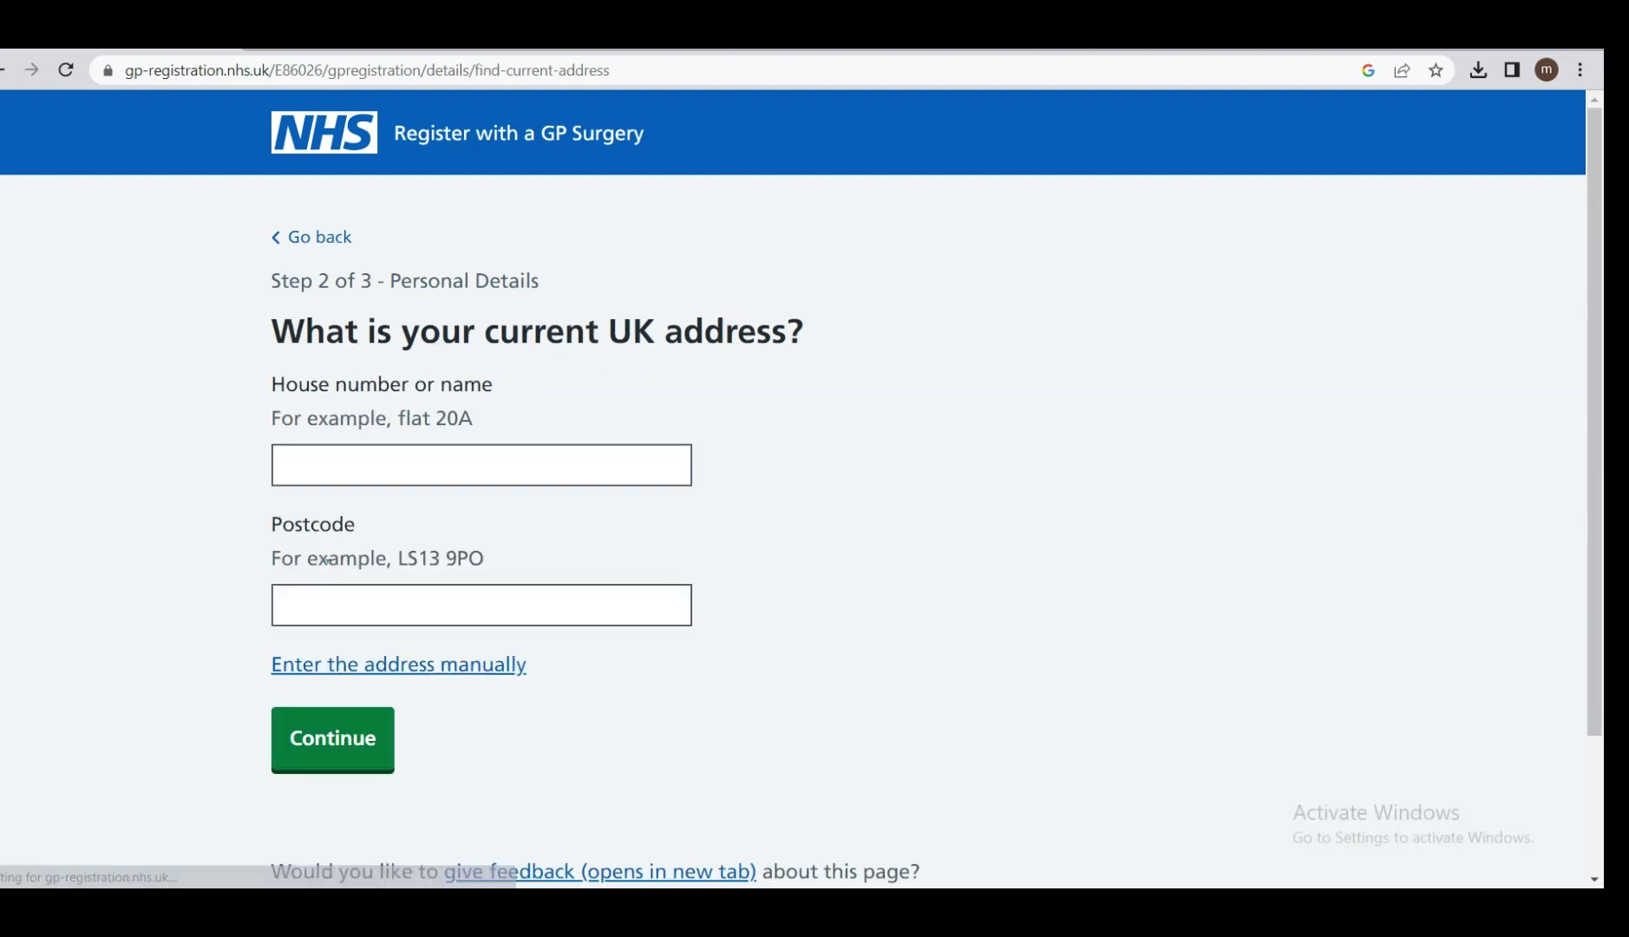
click(417, 455)
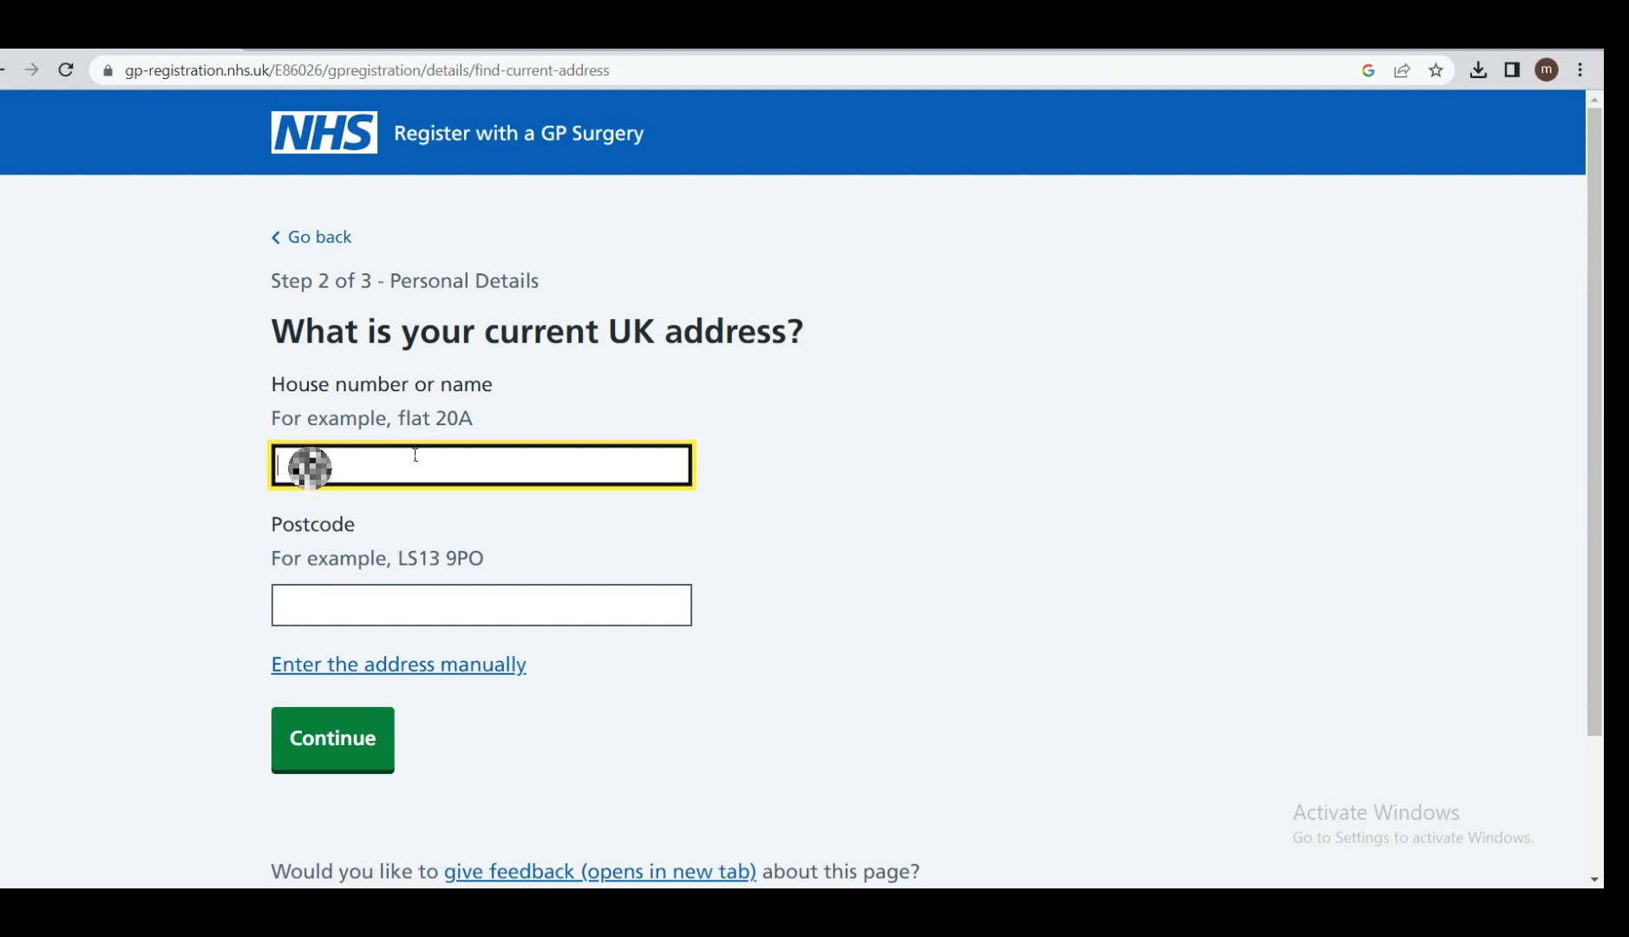
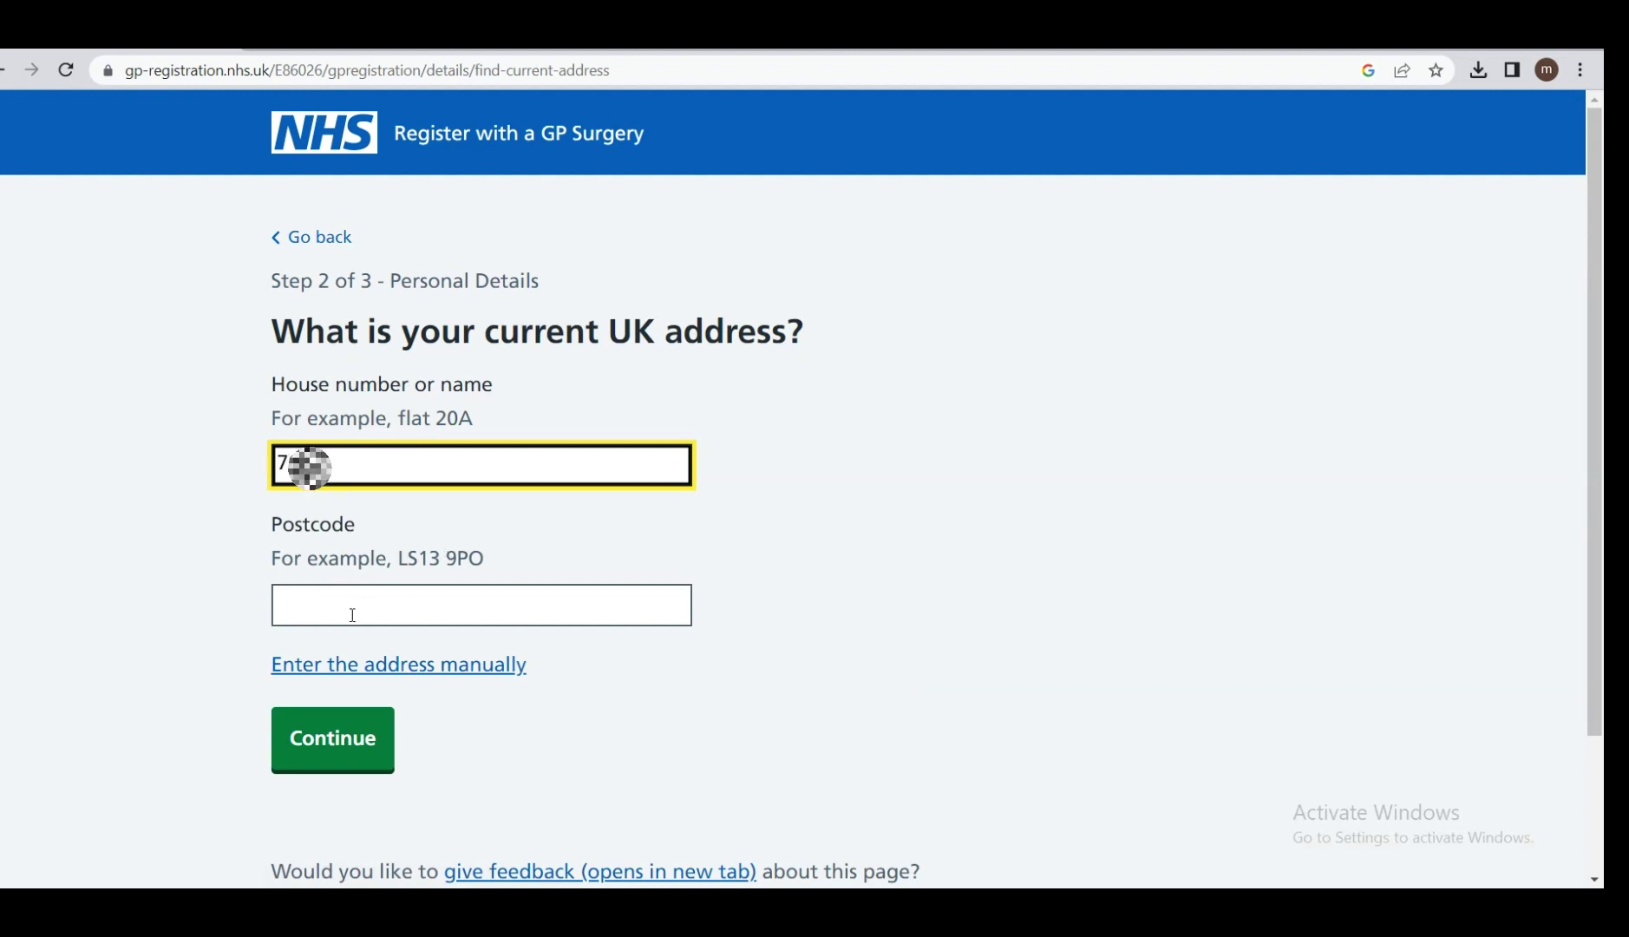
click(347, 611)
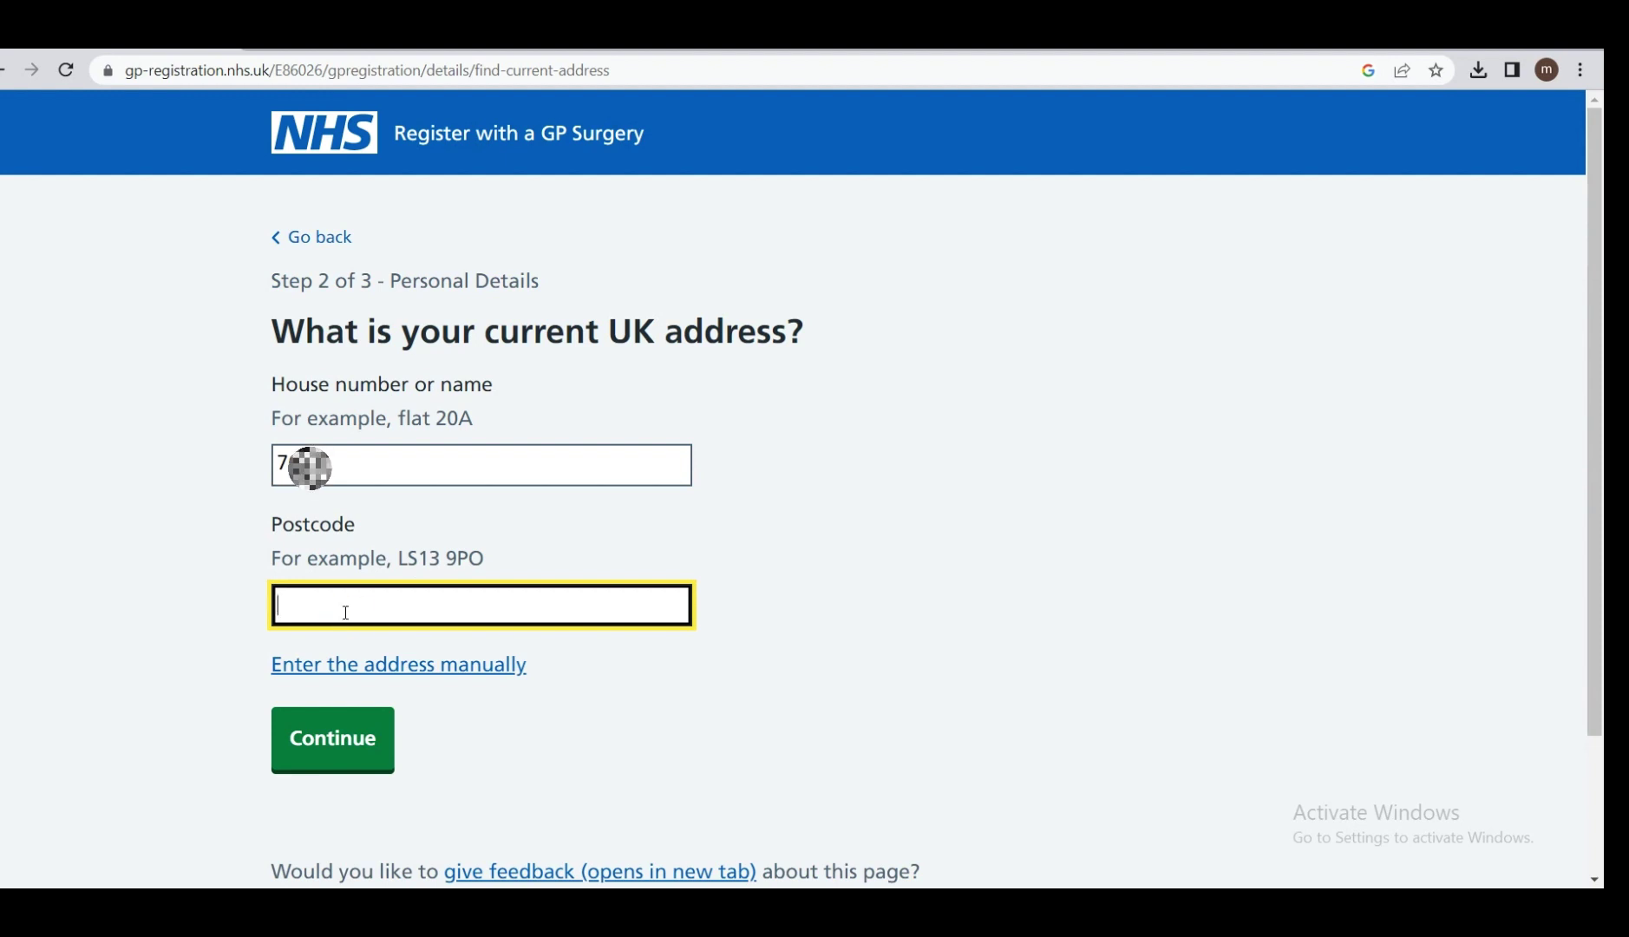
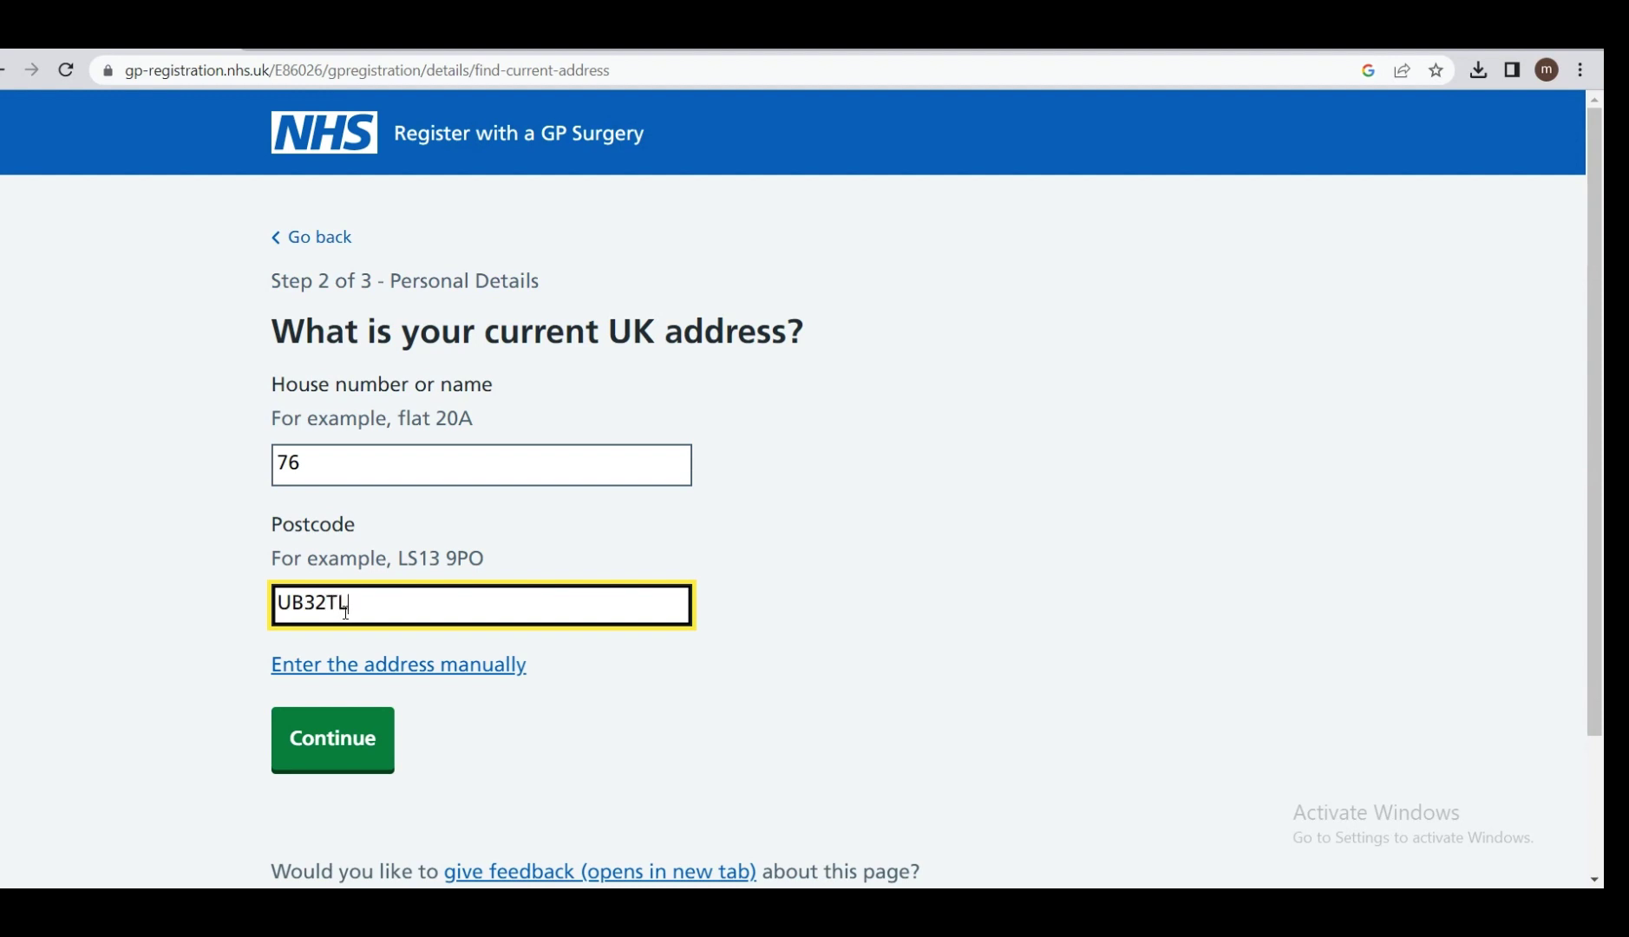
click(363, 733)
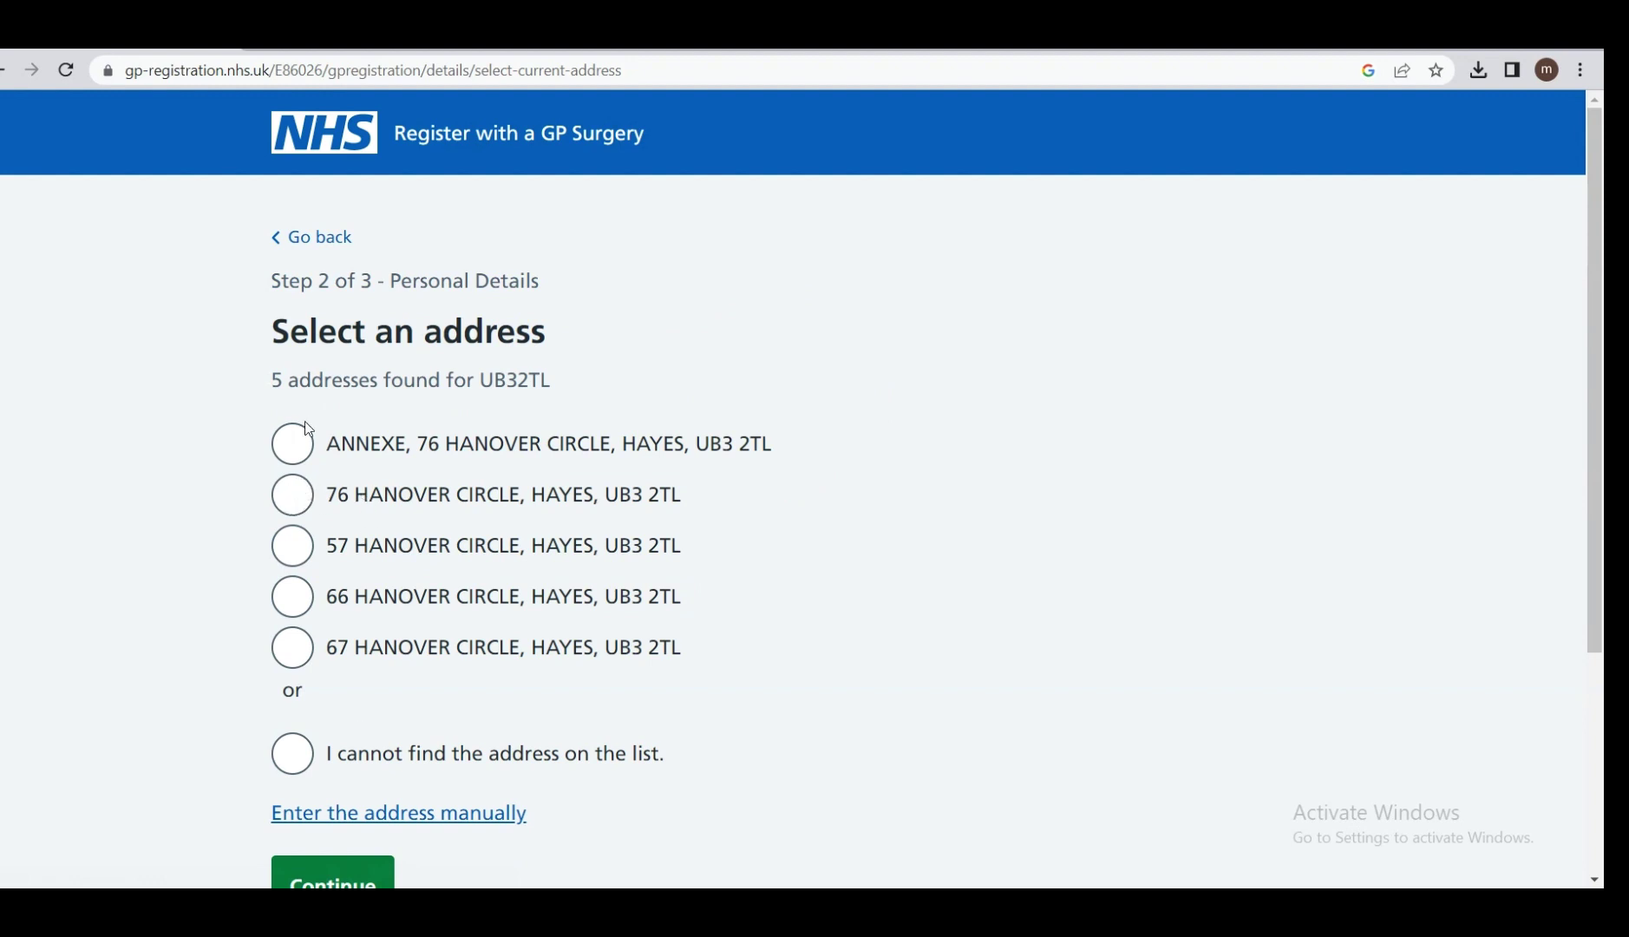
Select the matching address from the postcode results and submit it.
click(302, 497)
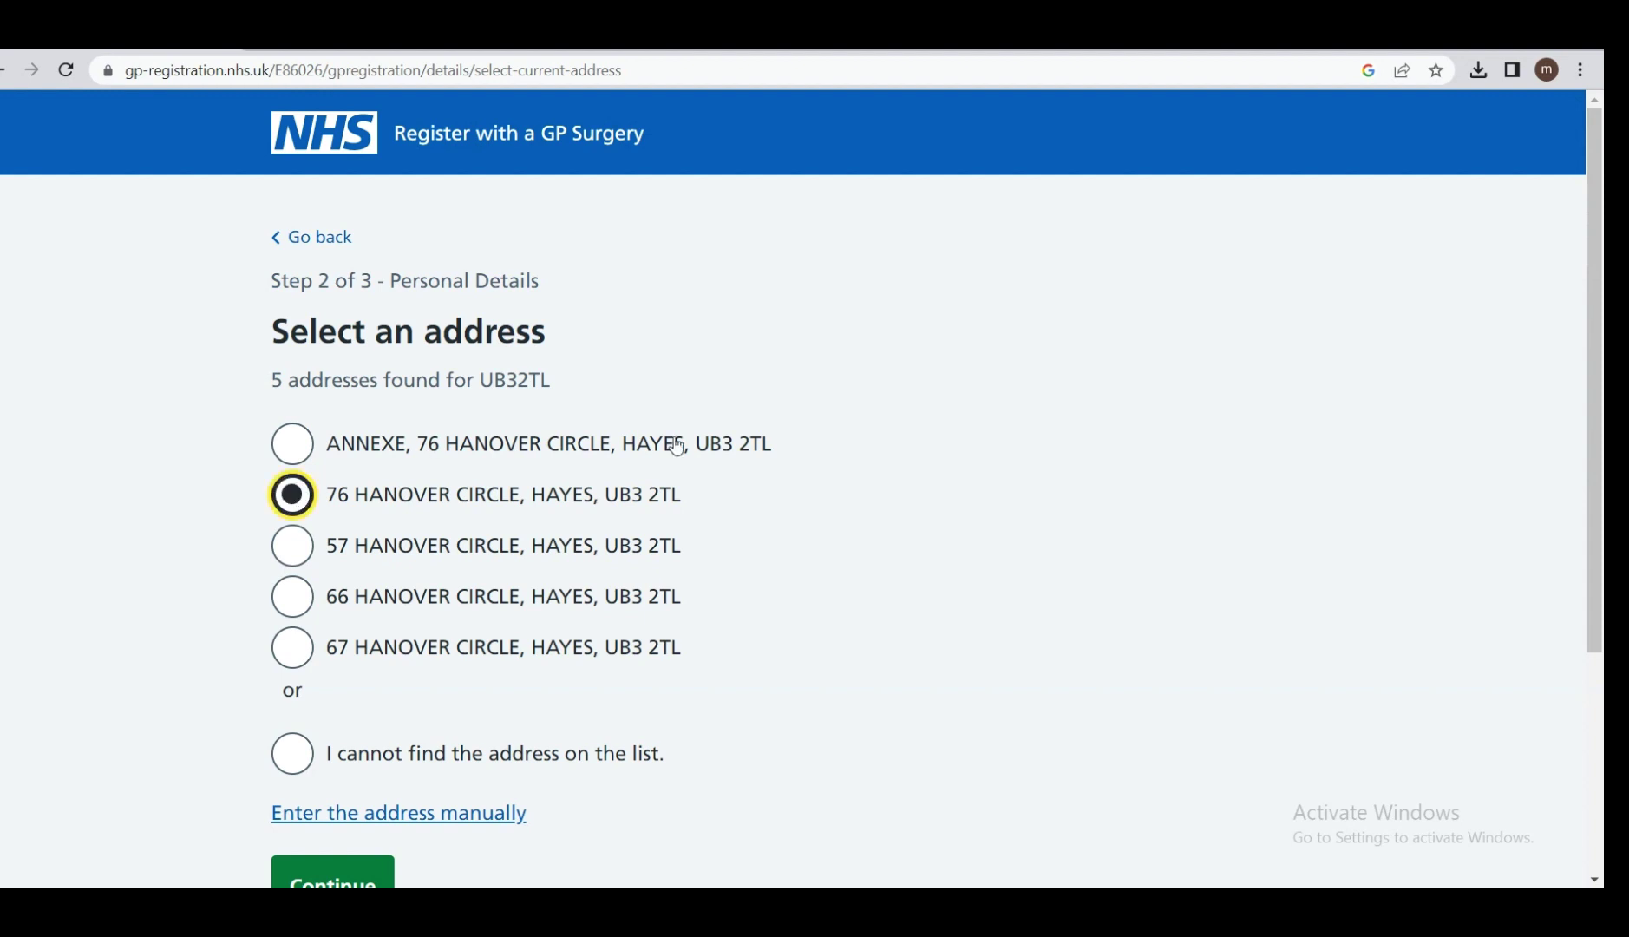
drag(1594, 295, 1592, 348)
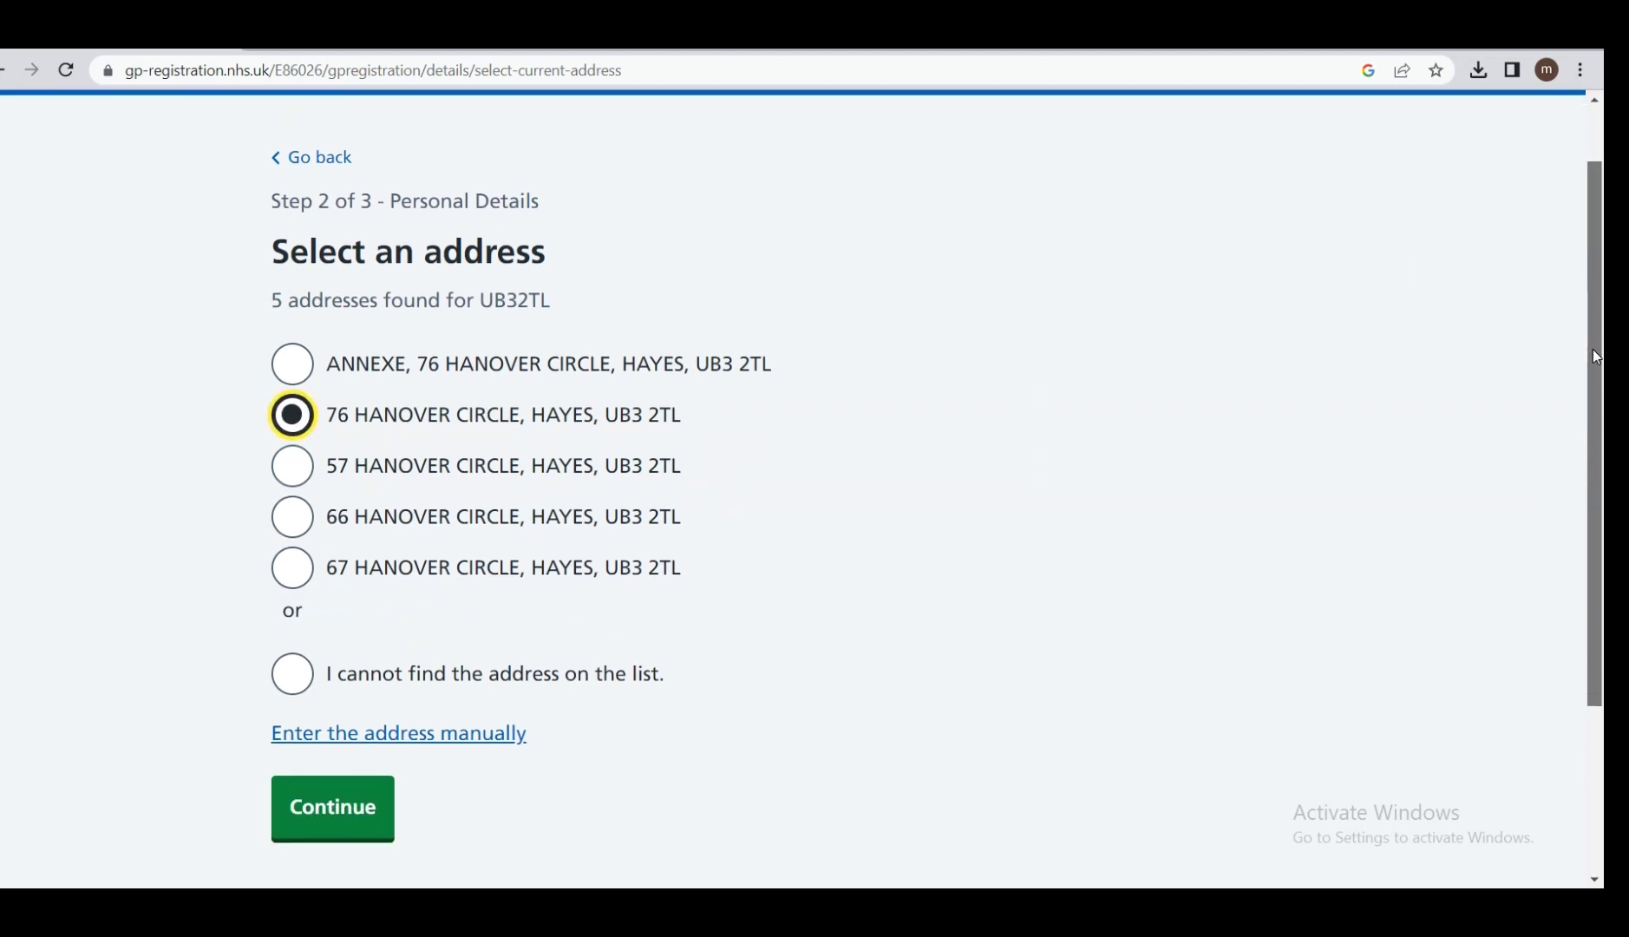
click(350, 820)
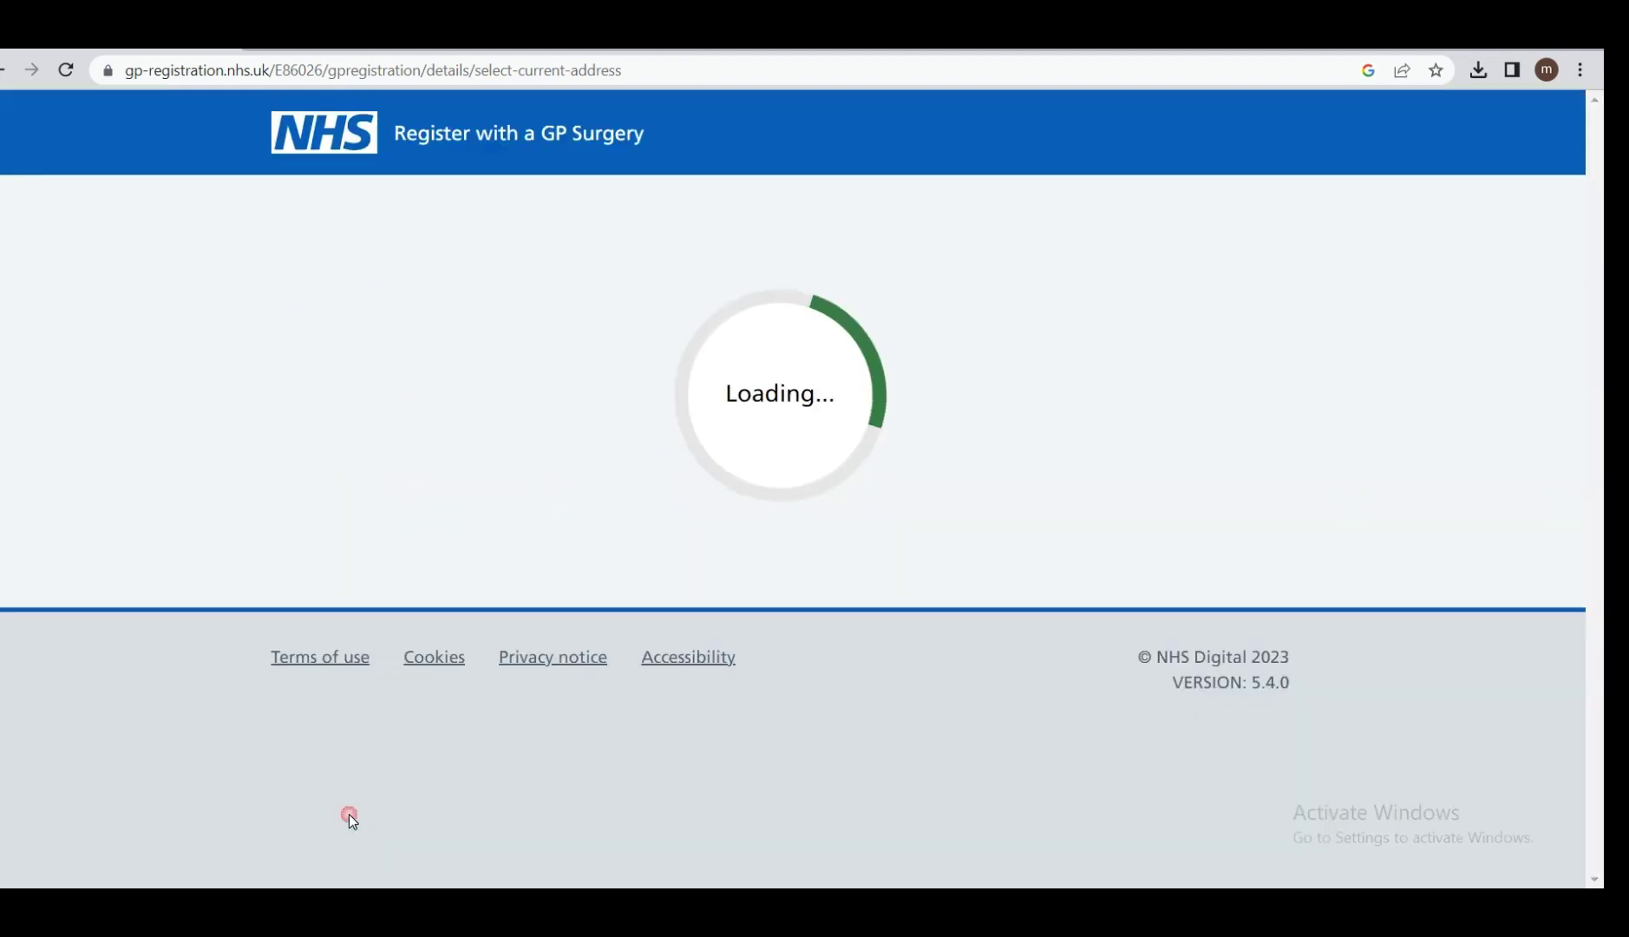
Choose email as the contact method and fill in the saved email address.
scroll(349, 814, down, 1)
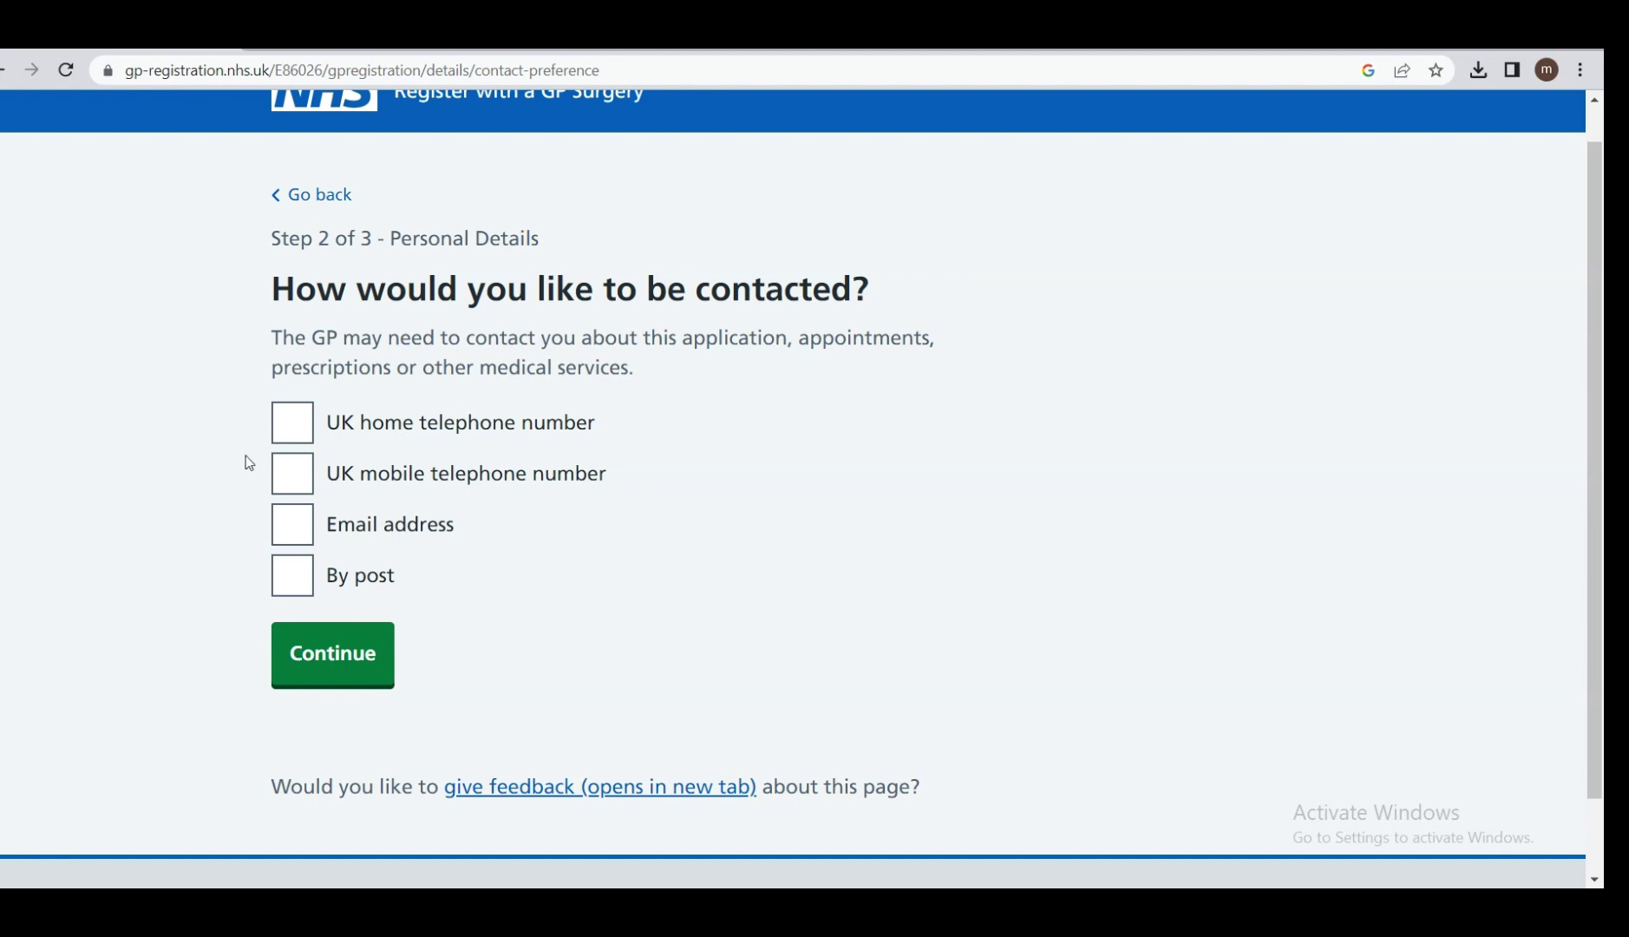
click(292, 526)
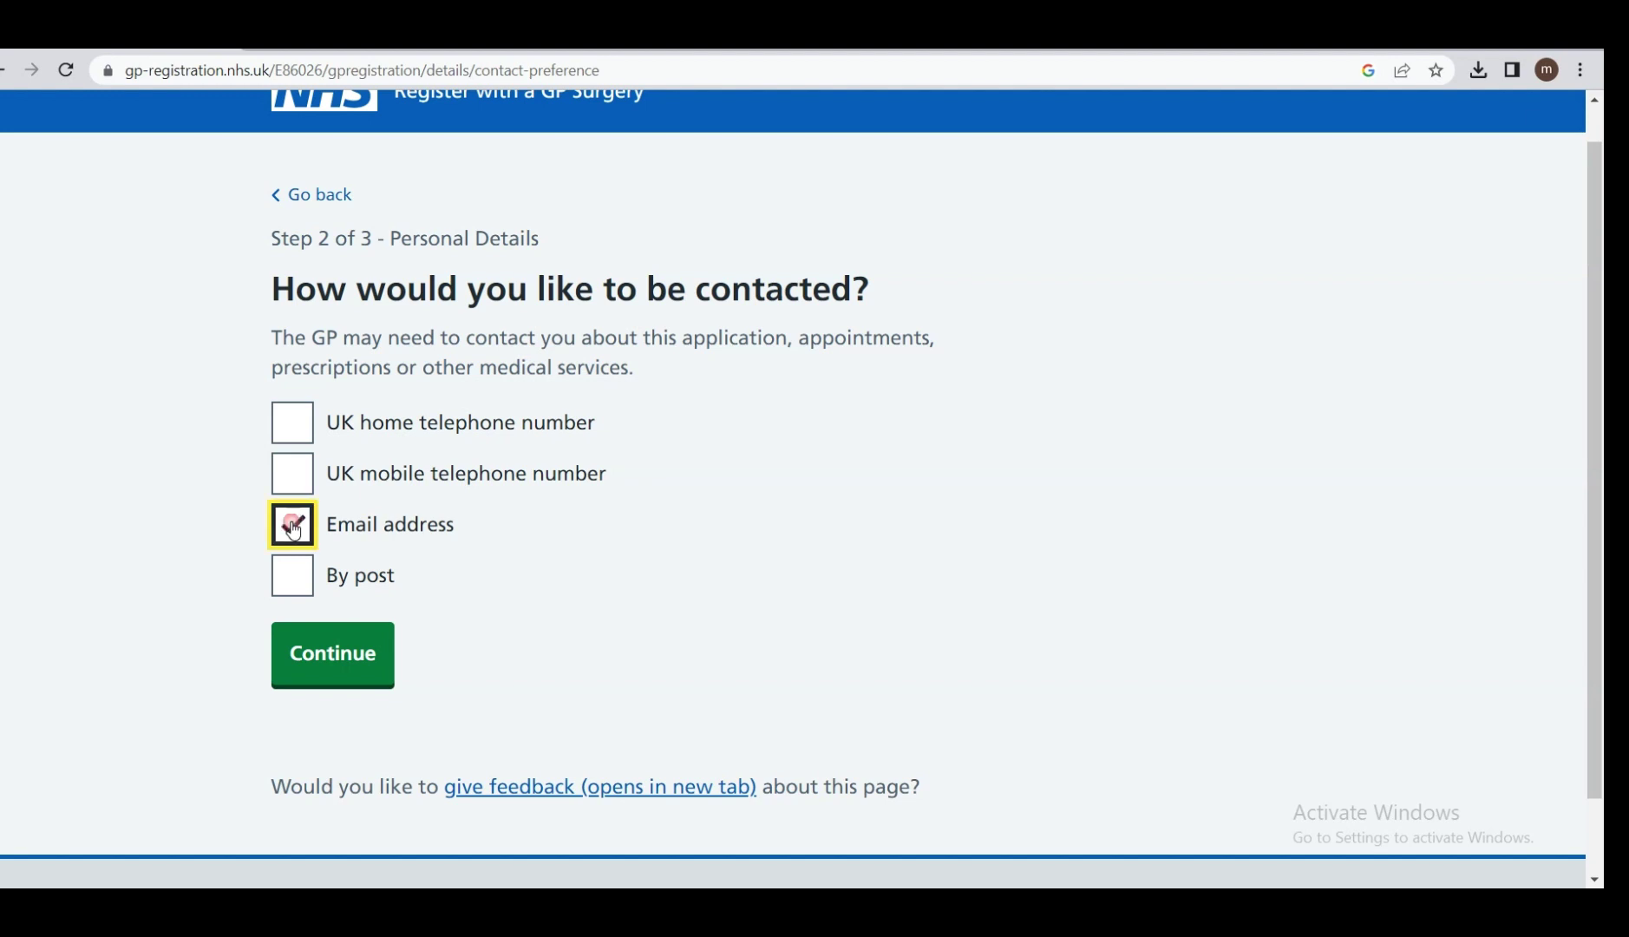
click(377, 665)
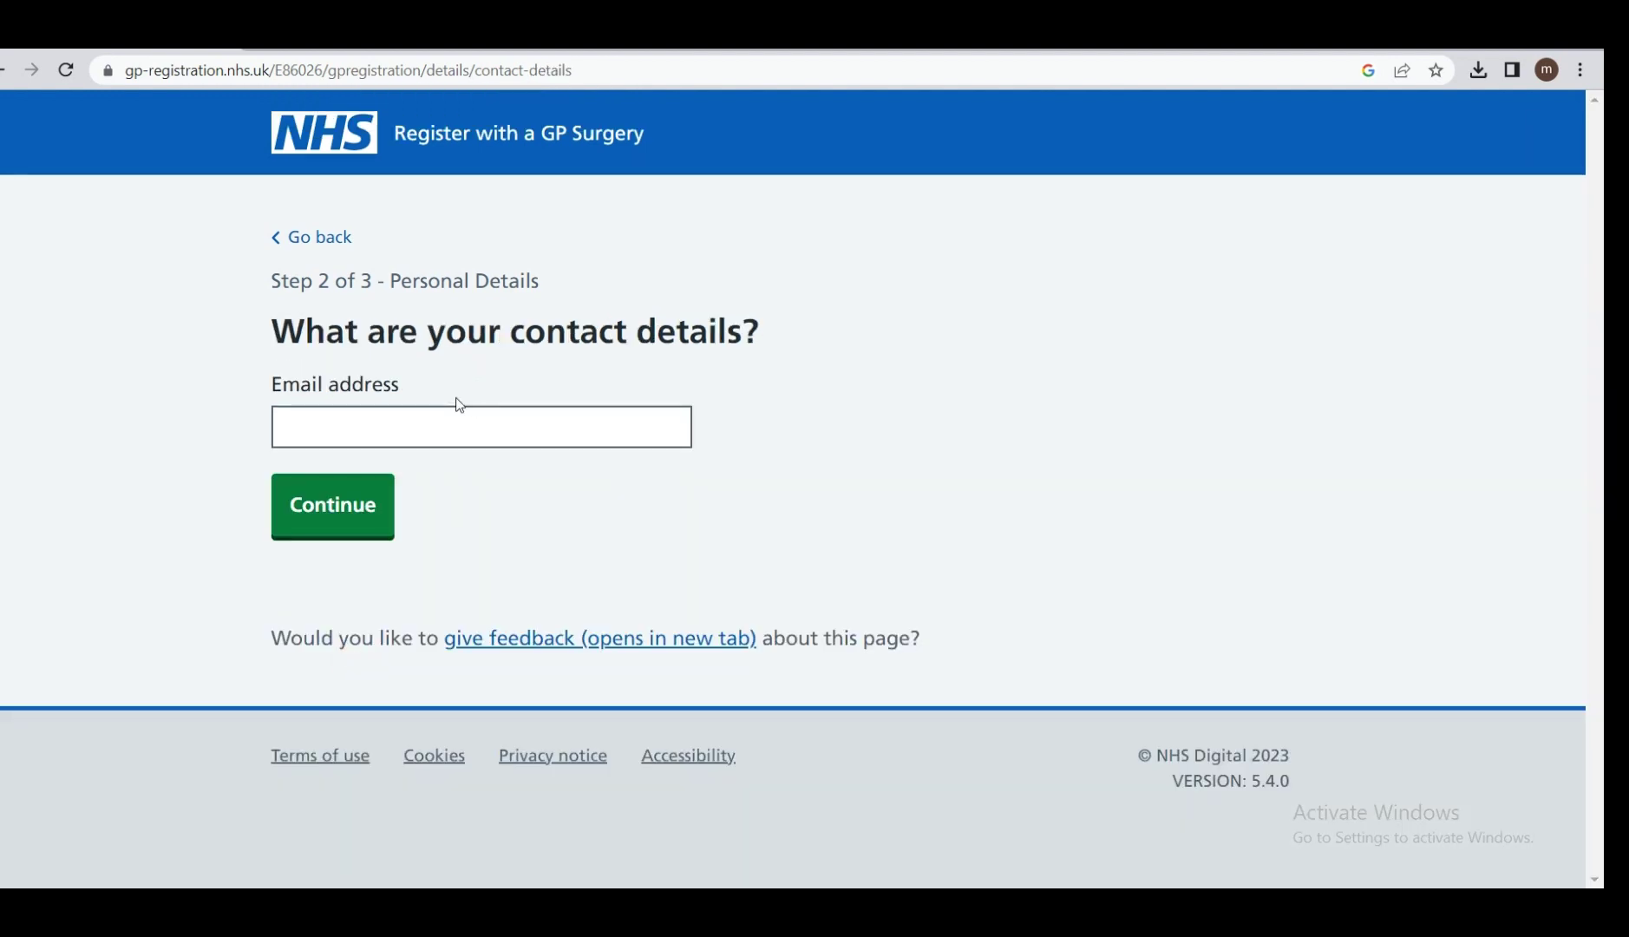
click(406, 425)
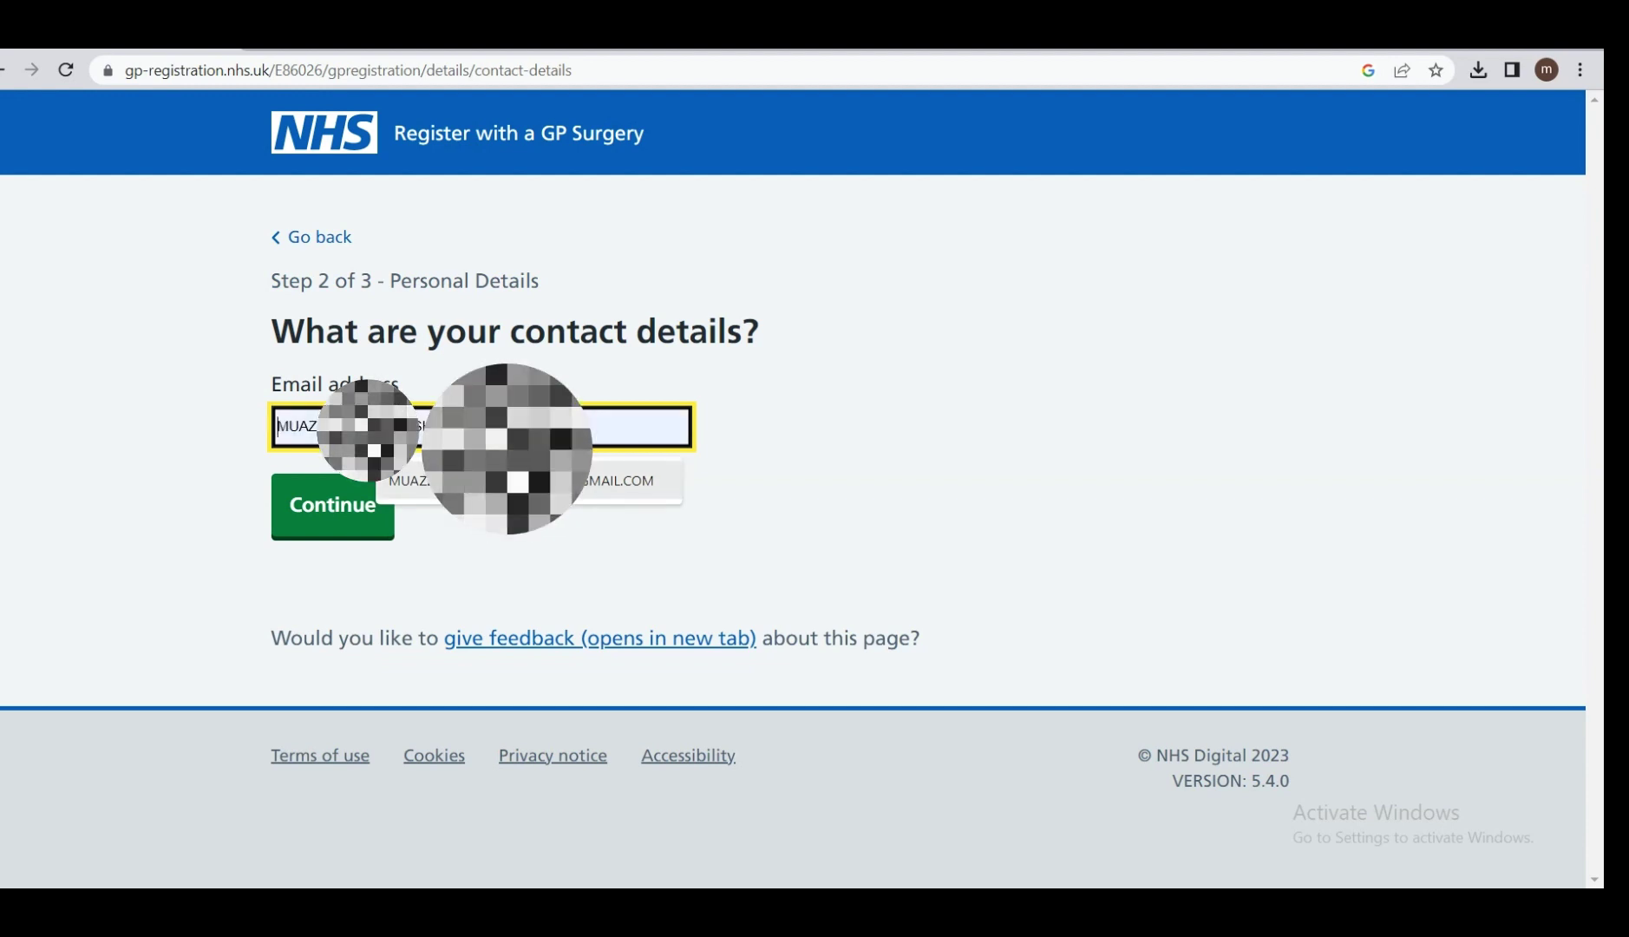
click(404, 482)
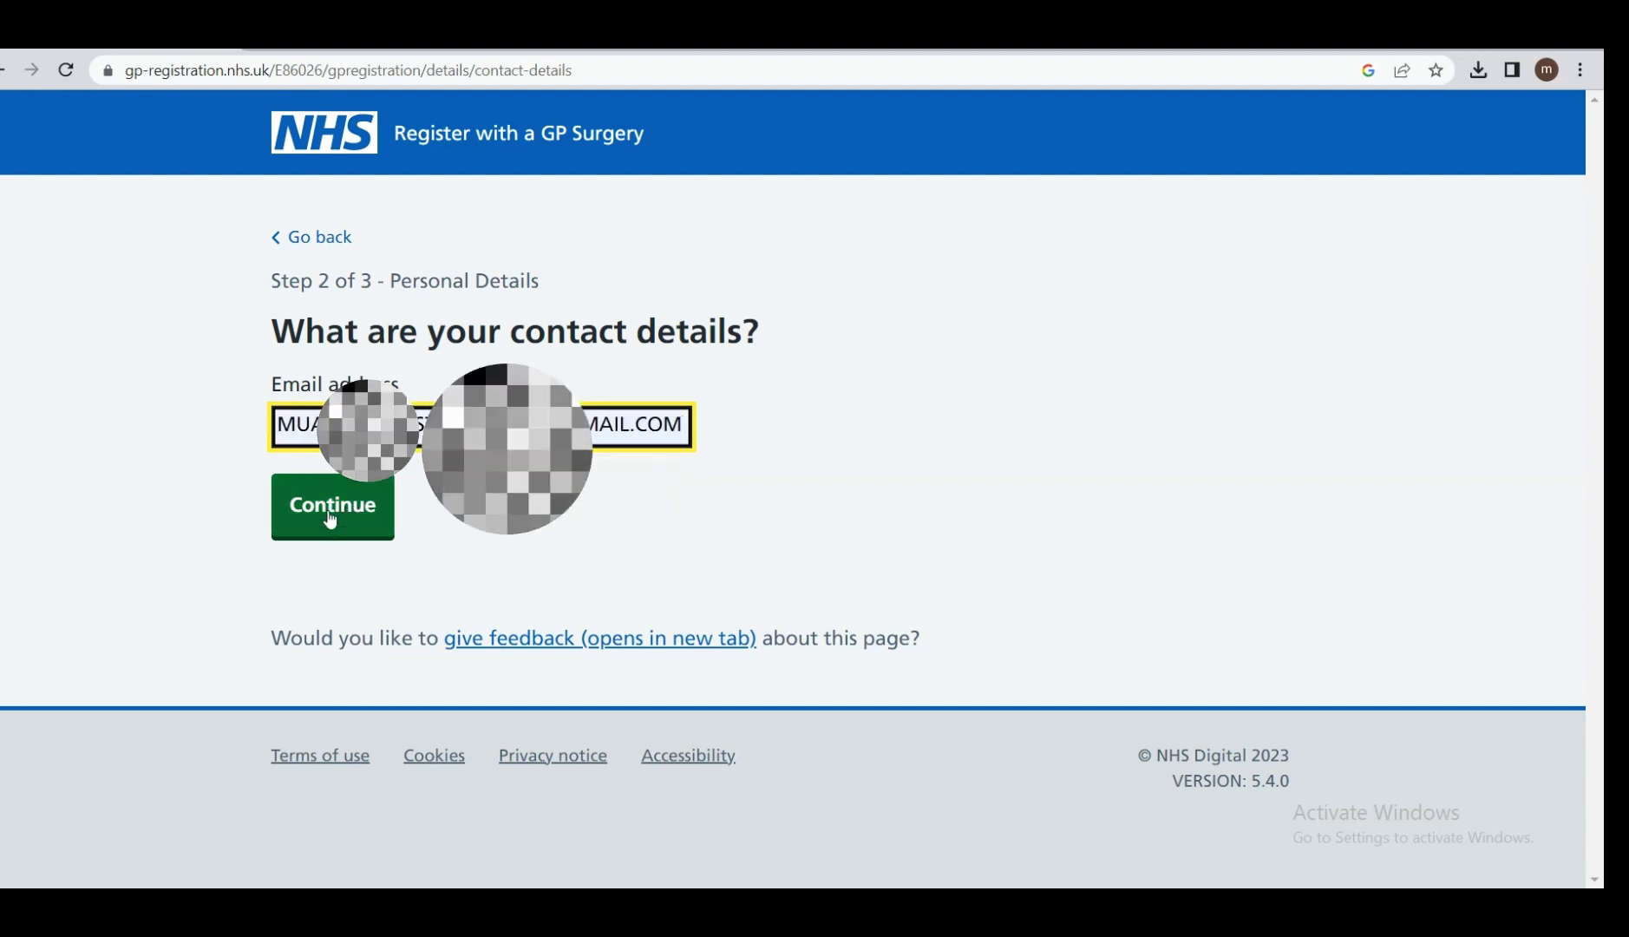
click(328, 512)
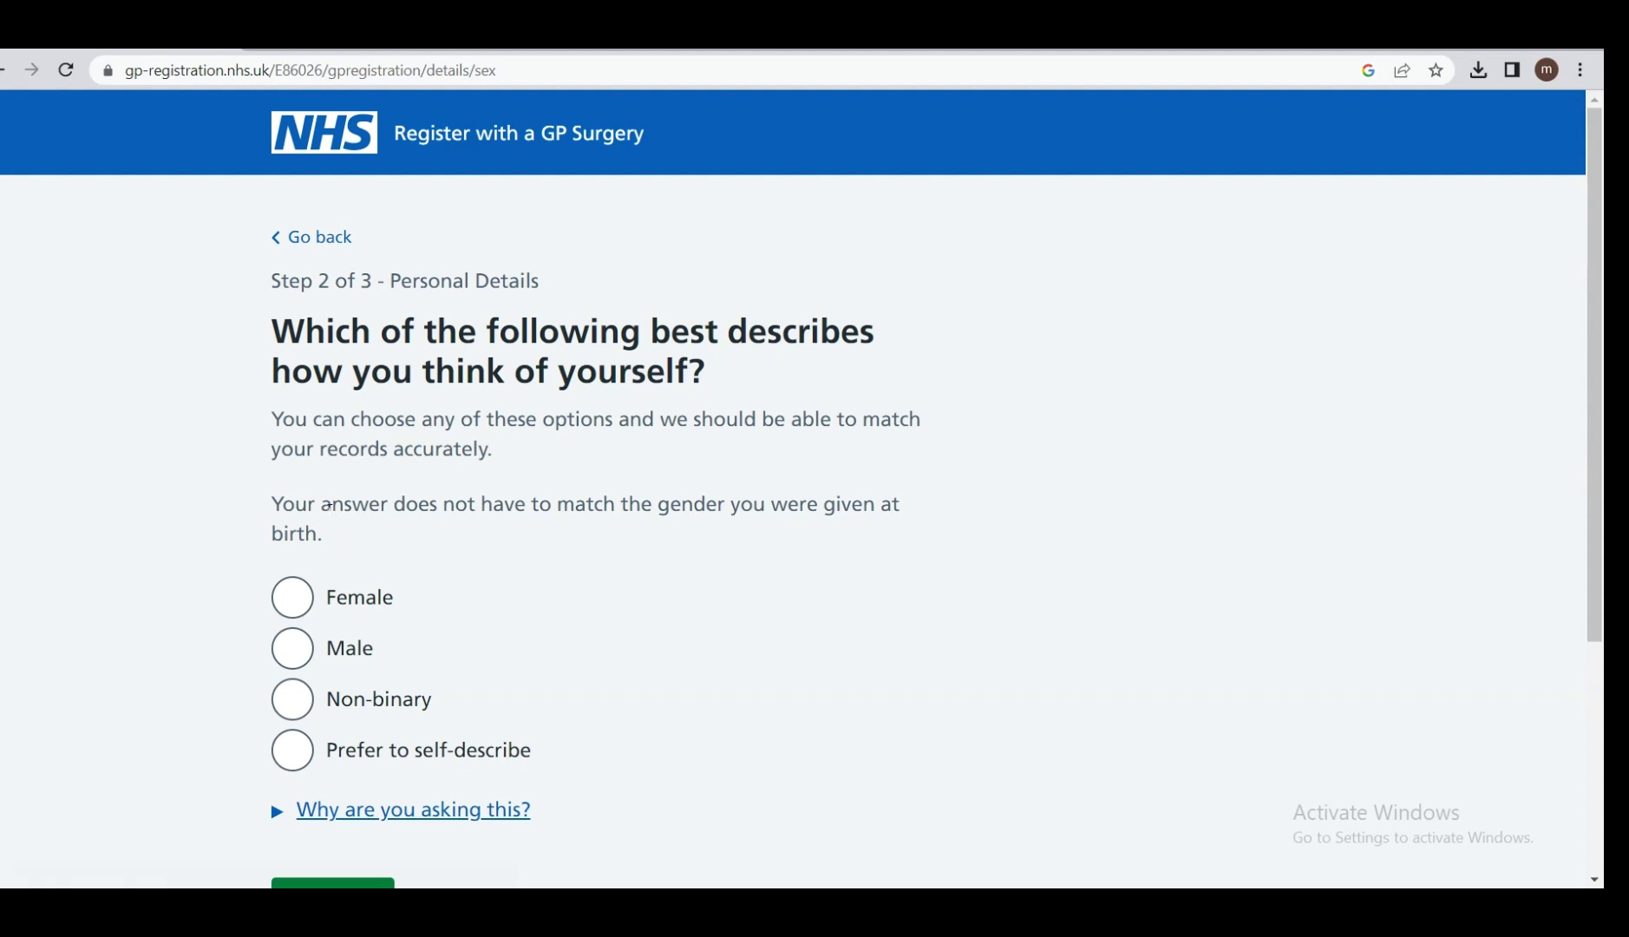
Answer Male for gender and Yes that gender identity matches sex at birth.
scroll(329, 511, down, 1)
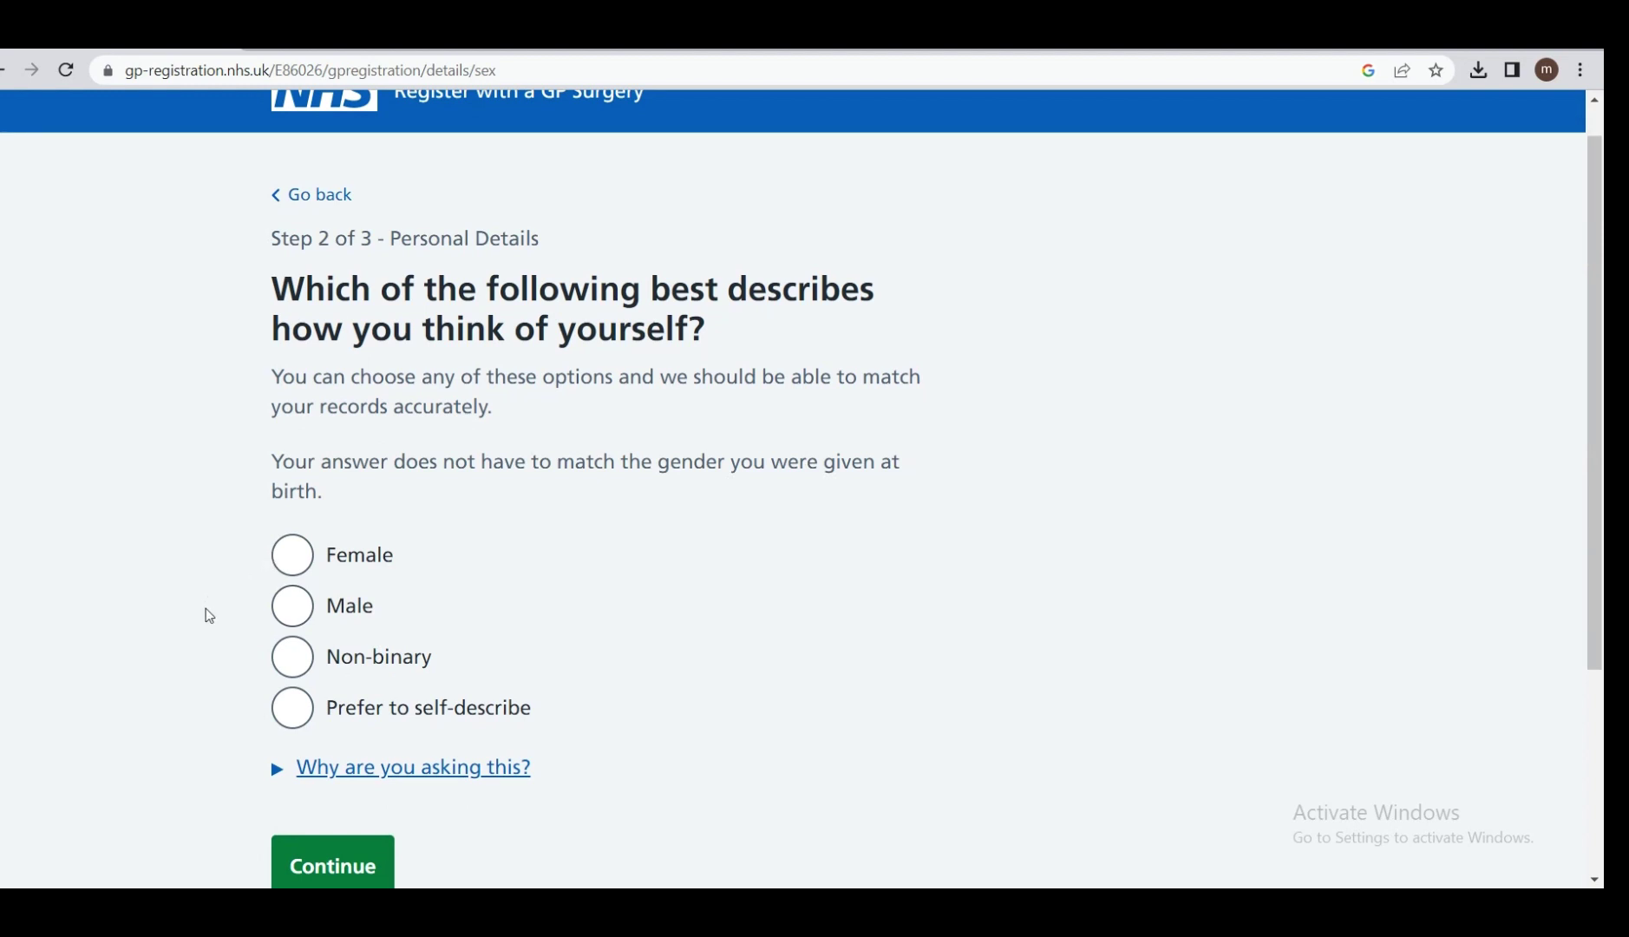
click(293, 609)
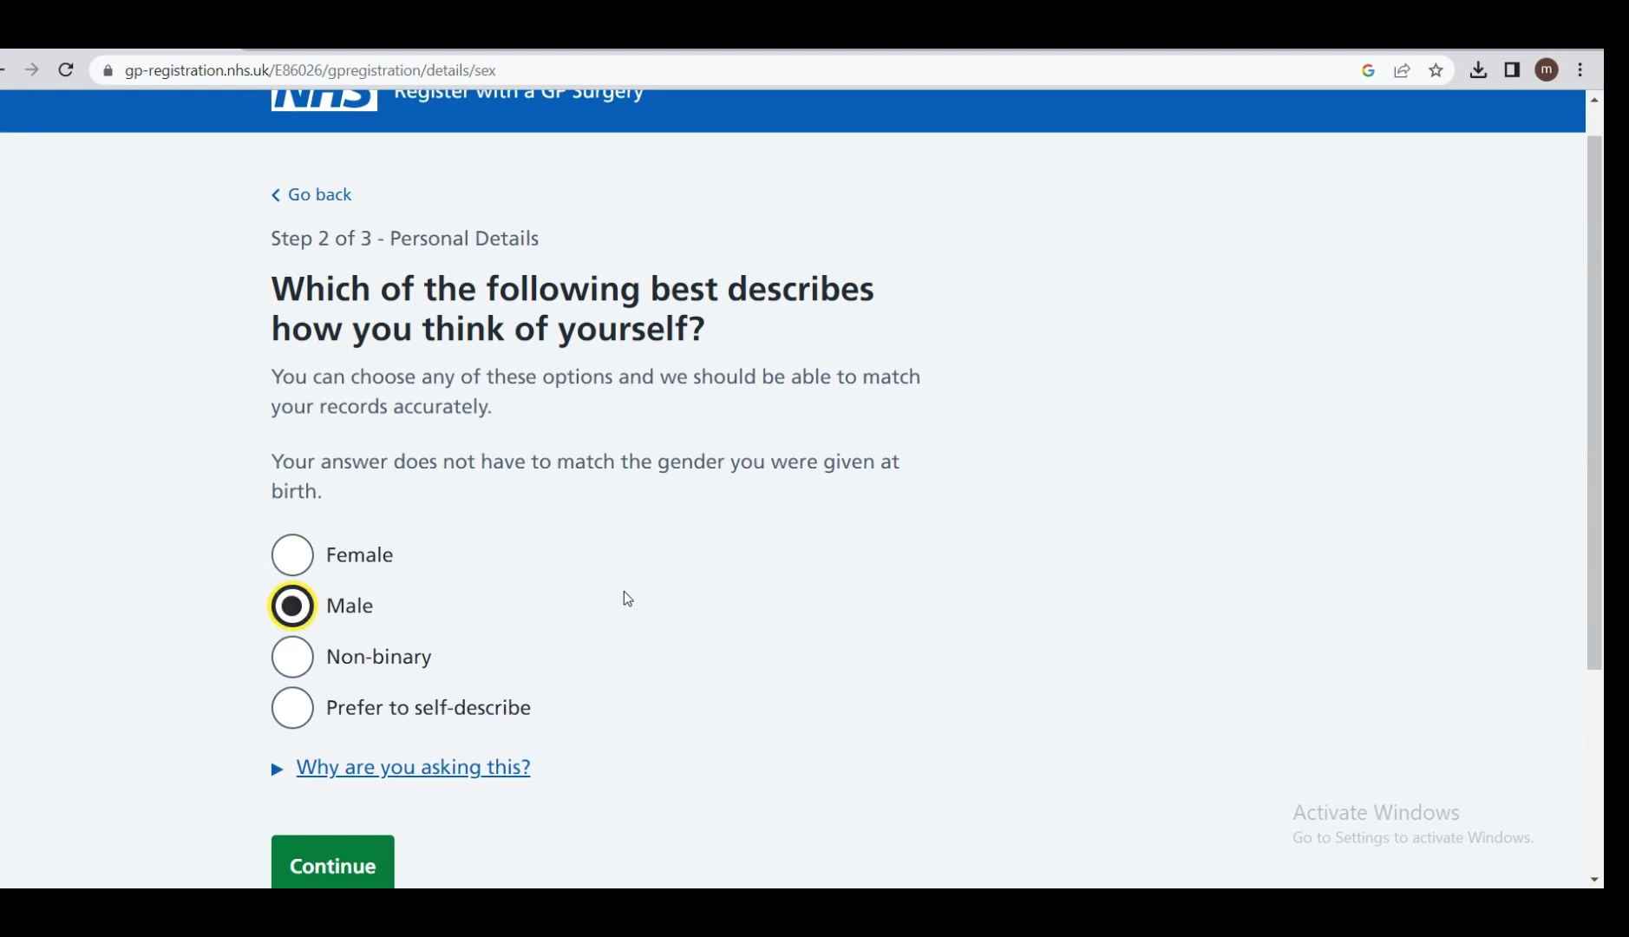
click(322, 872)
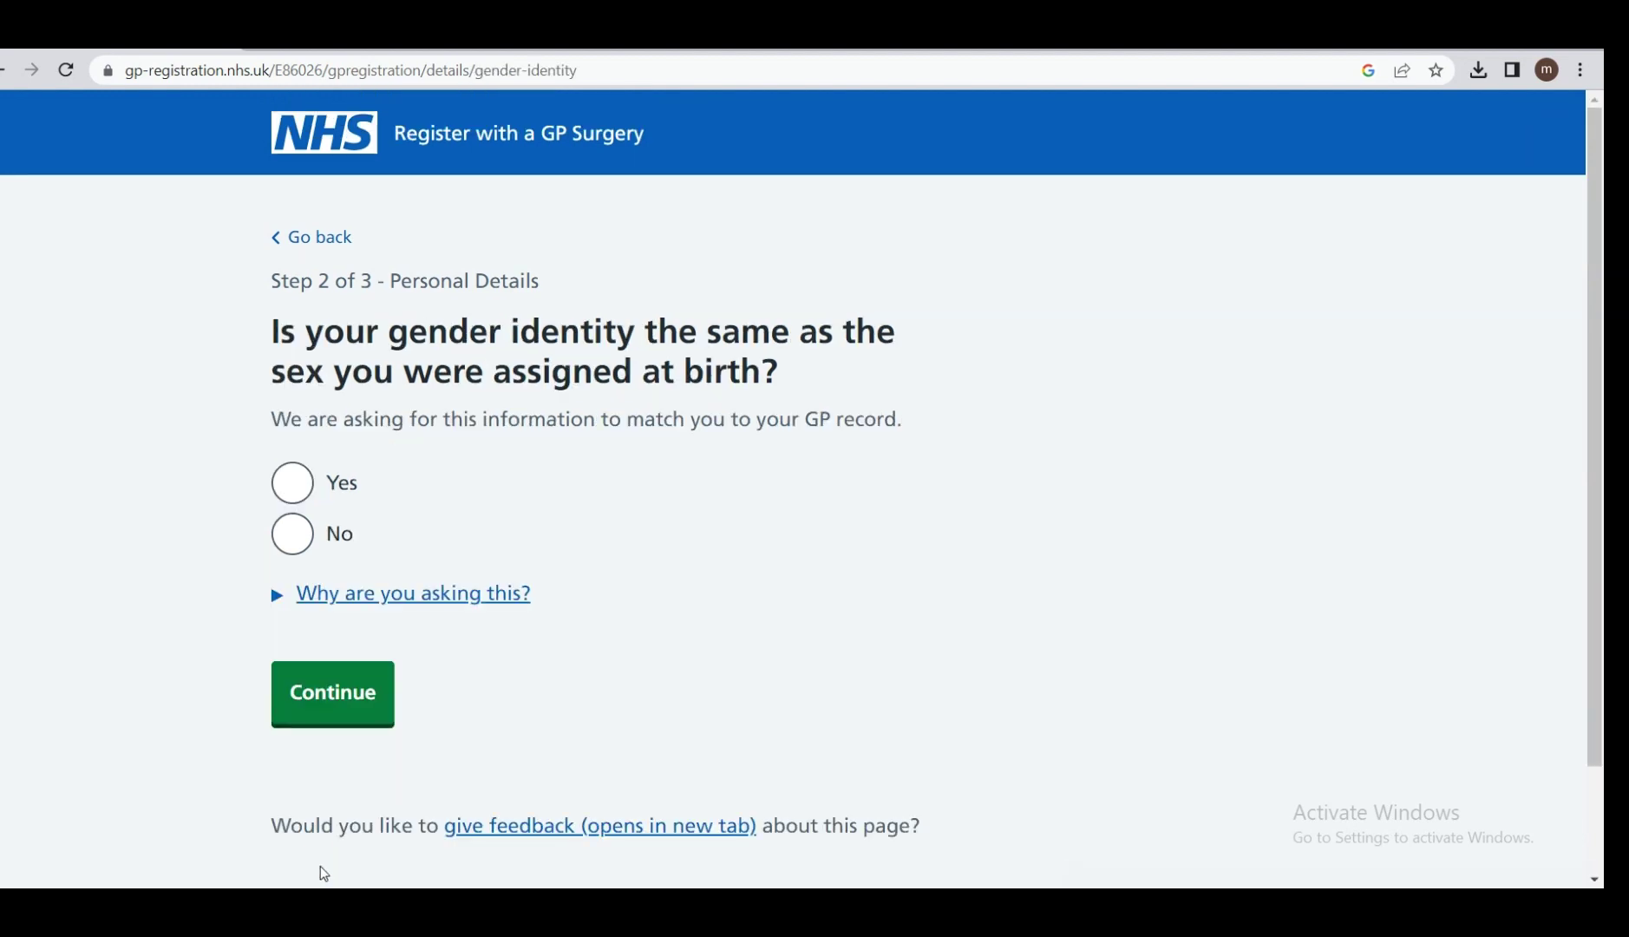
scroll(321, 866, down, 1)
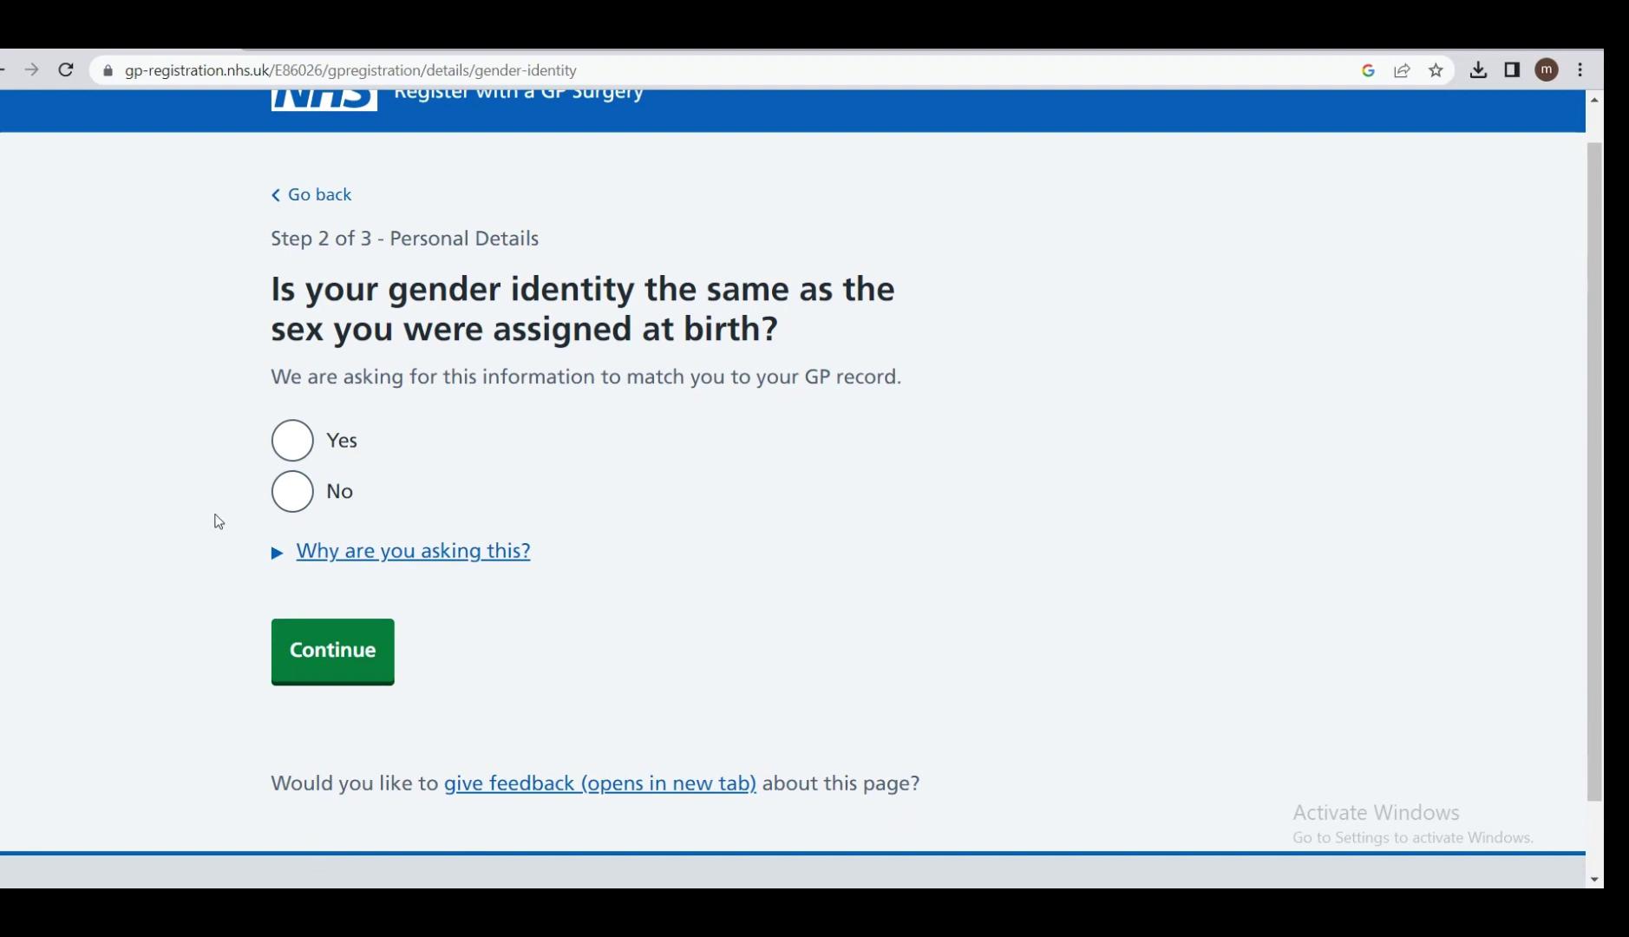
click(293, 434)
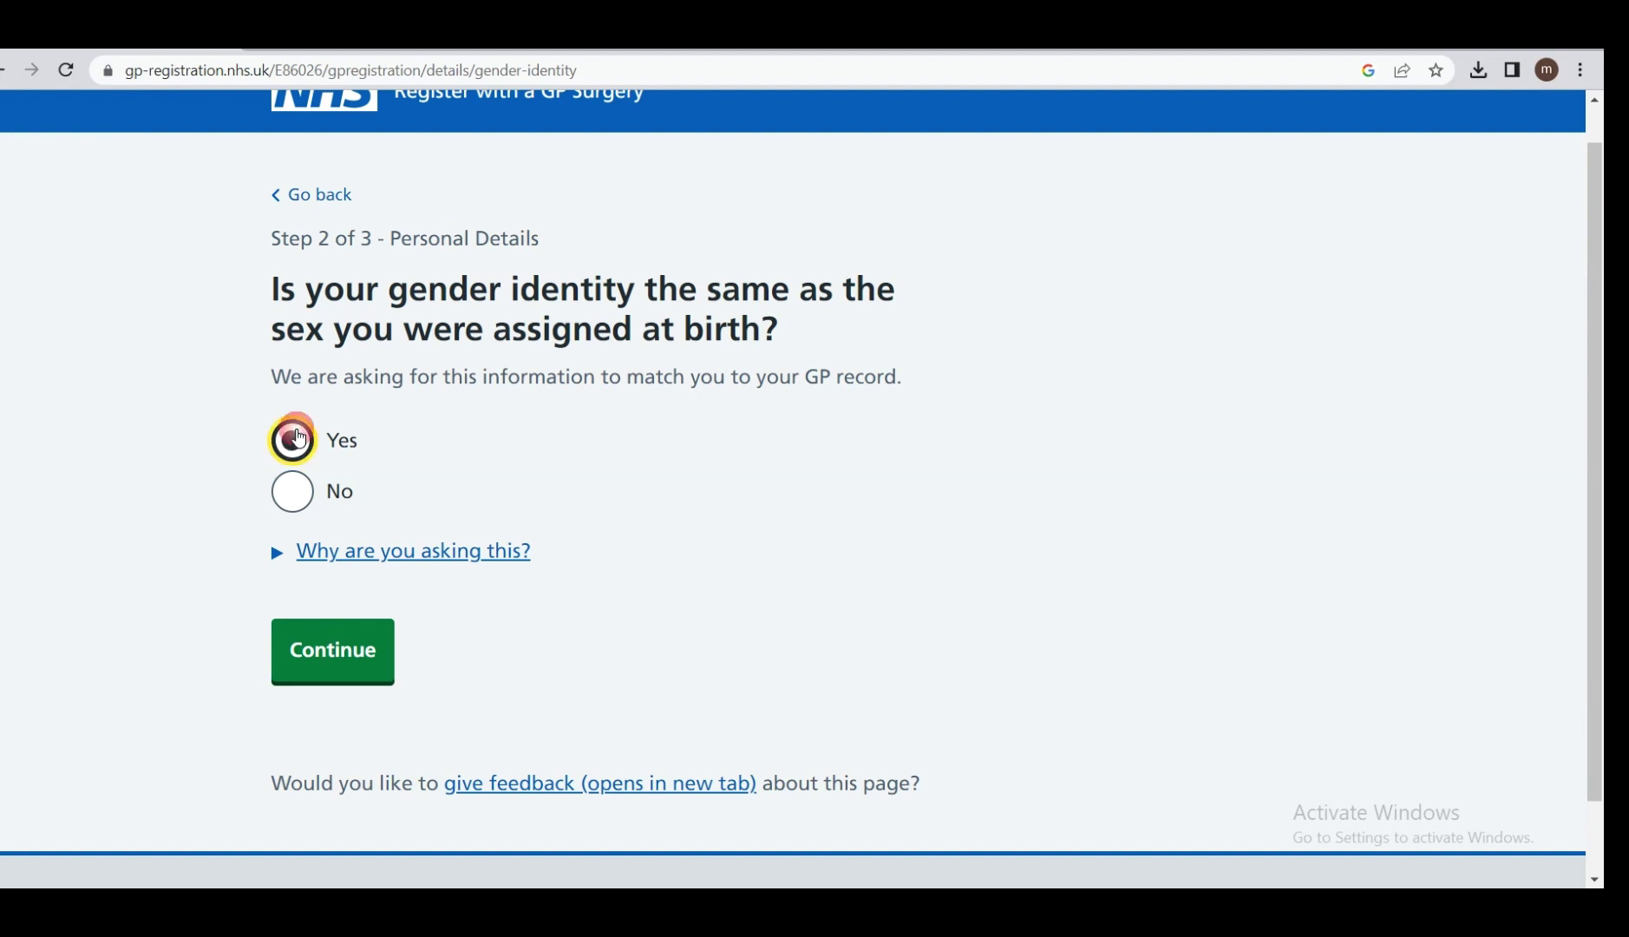
click(371, 665)
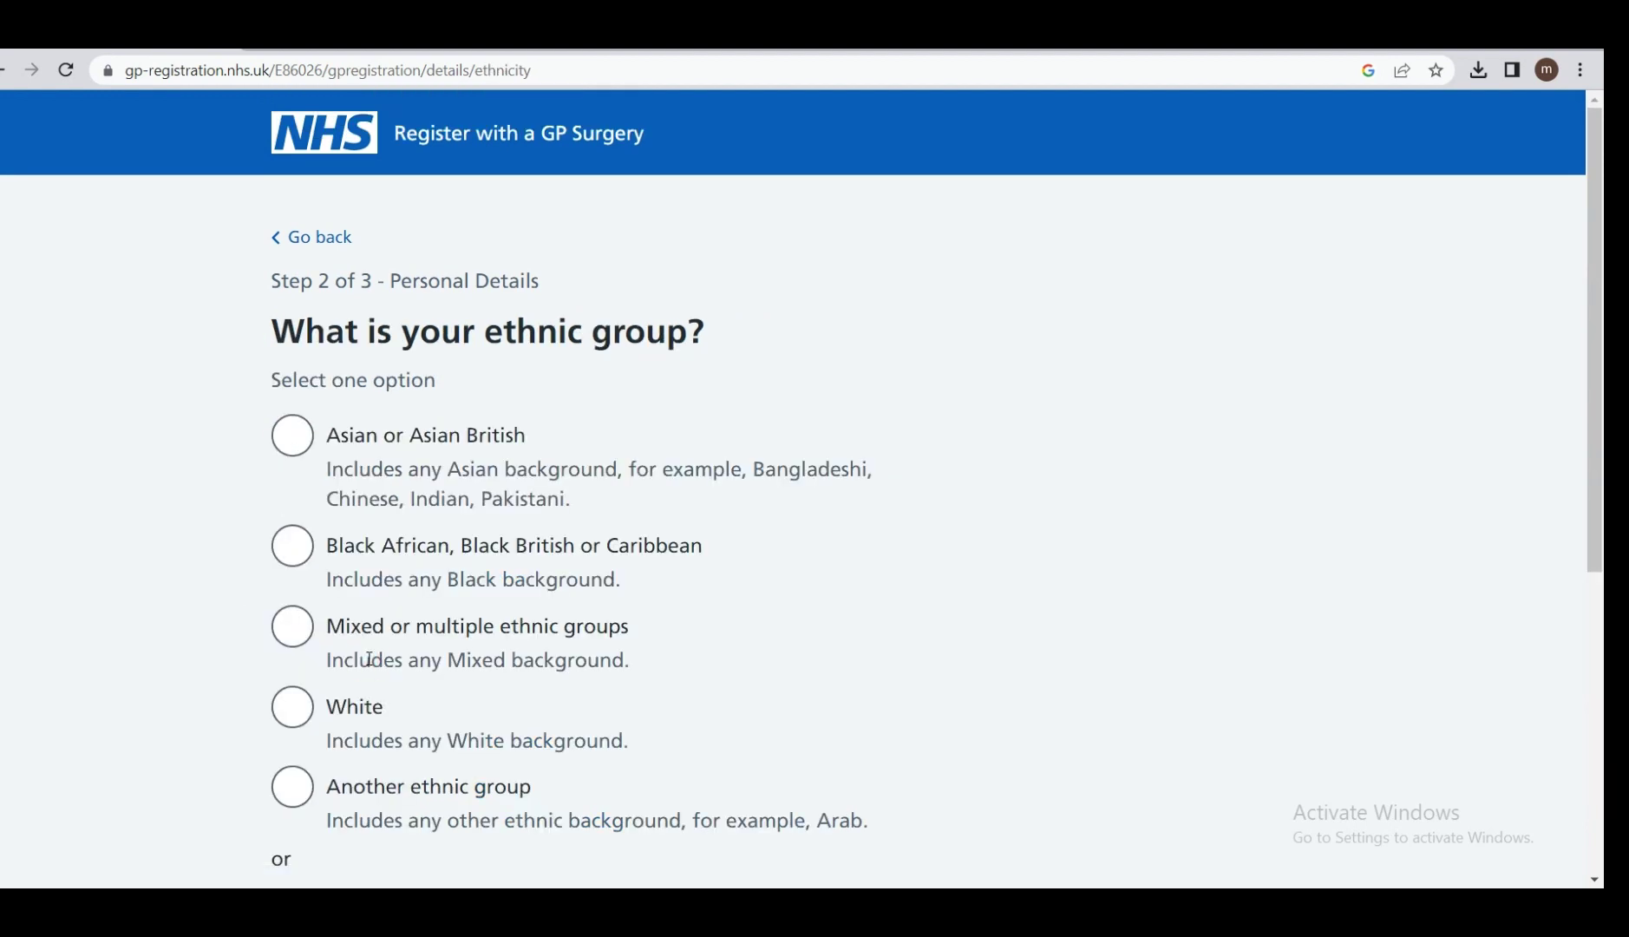
Select Asian or Asian British, then Pakistani as the ethnic background.
scroll(368, 658, down, 1)
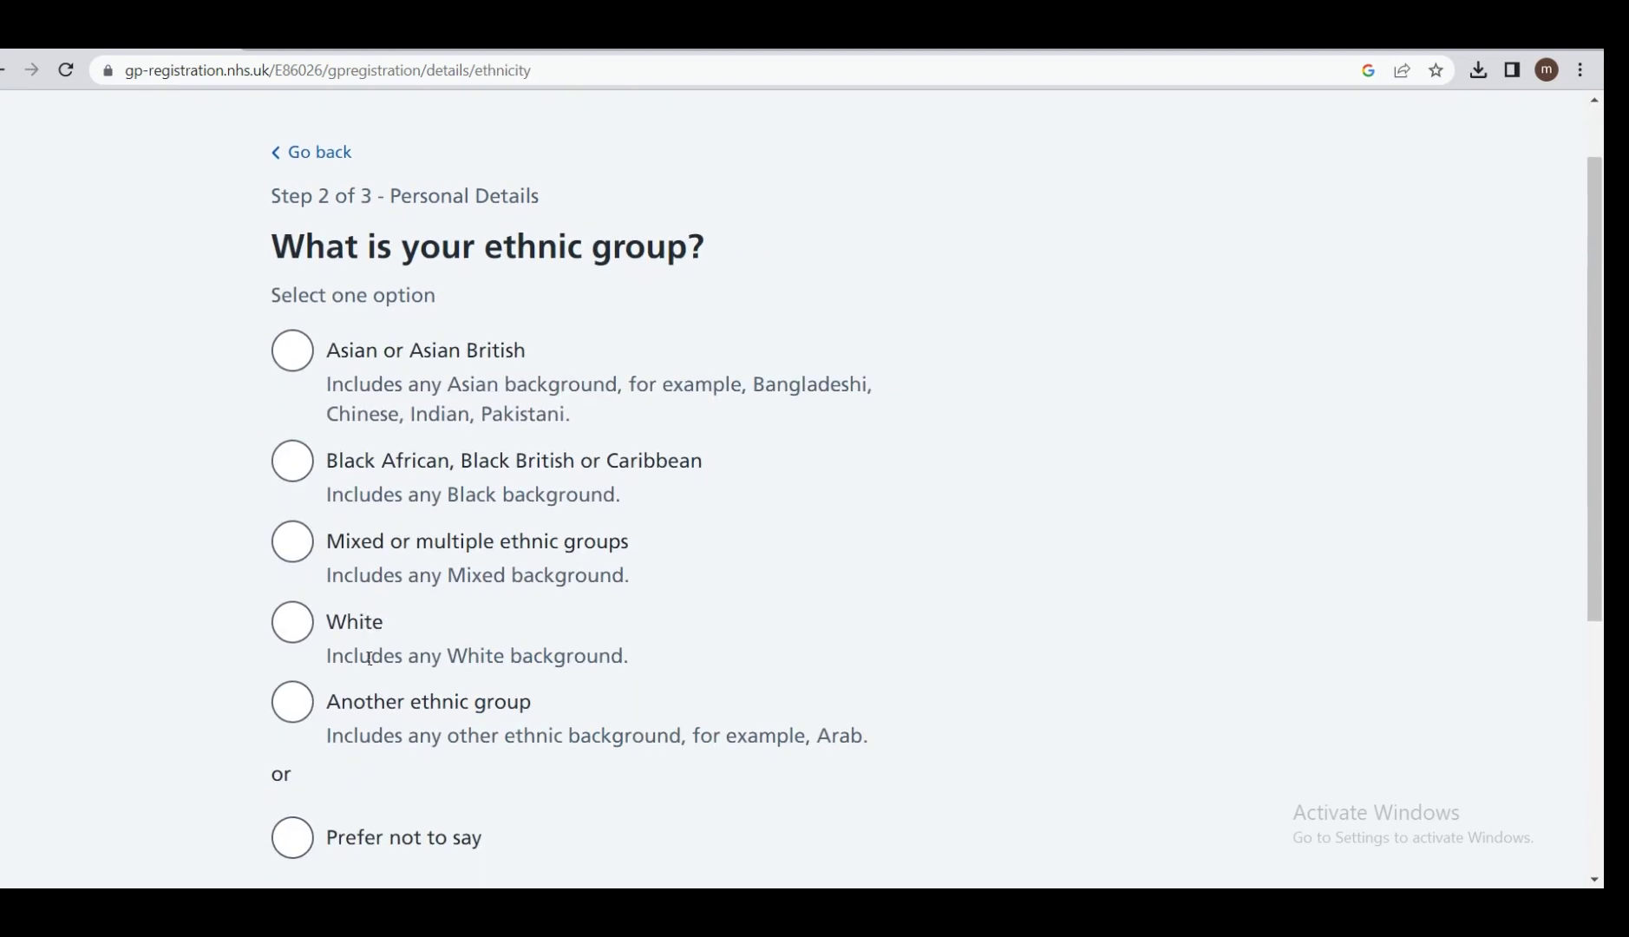
click(289, 357)
scroll(175, 331, down, 5)
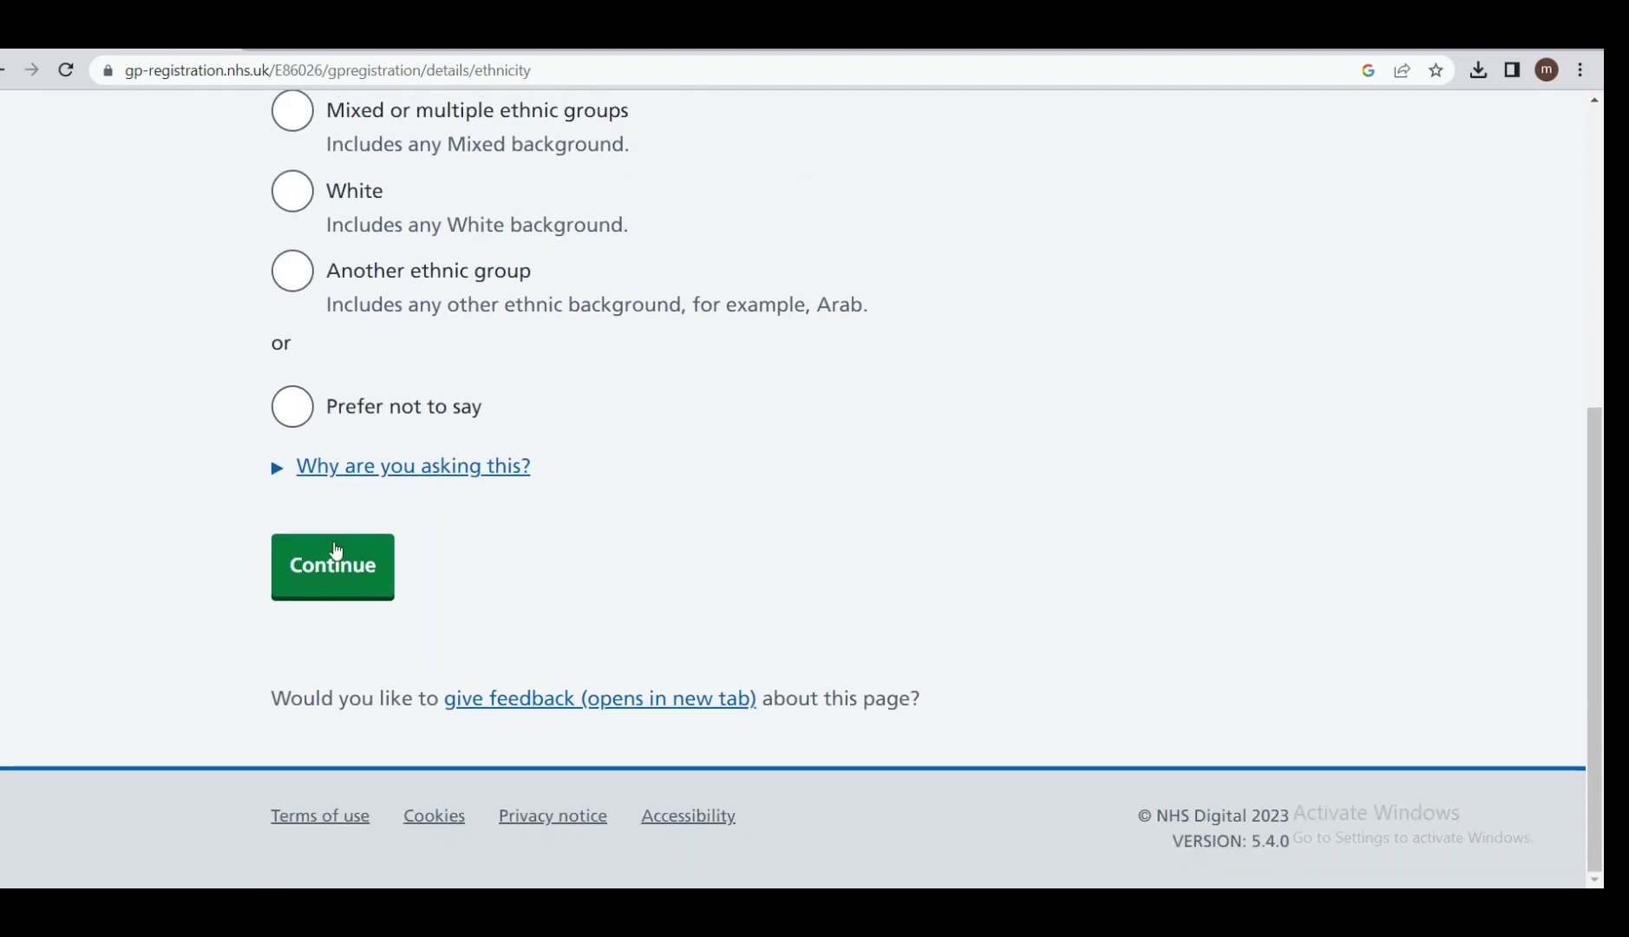
click(336, 550)
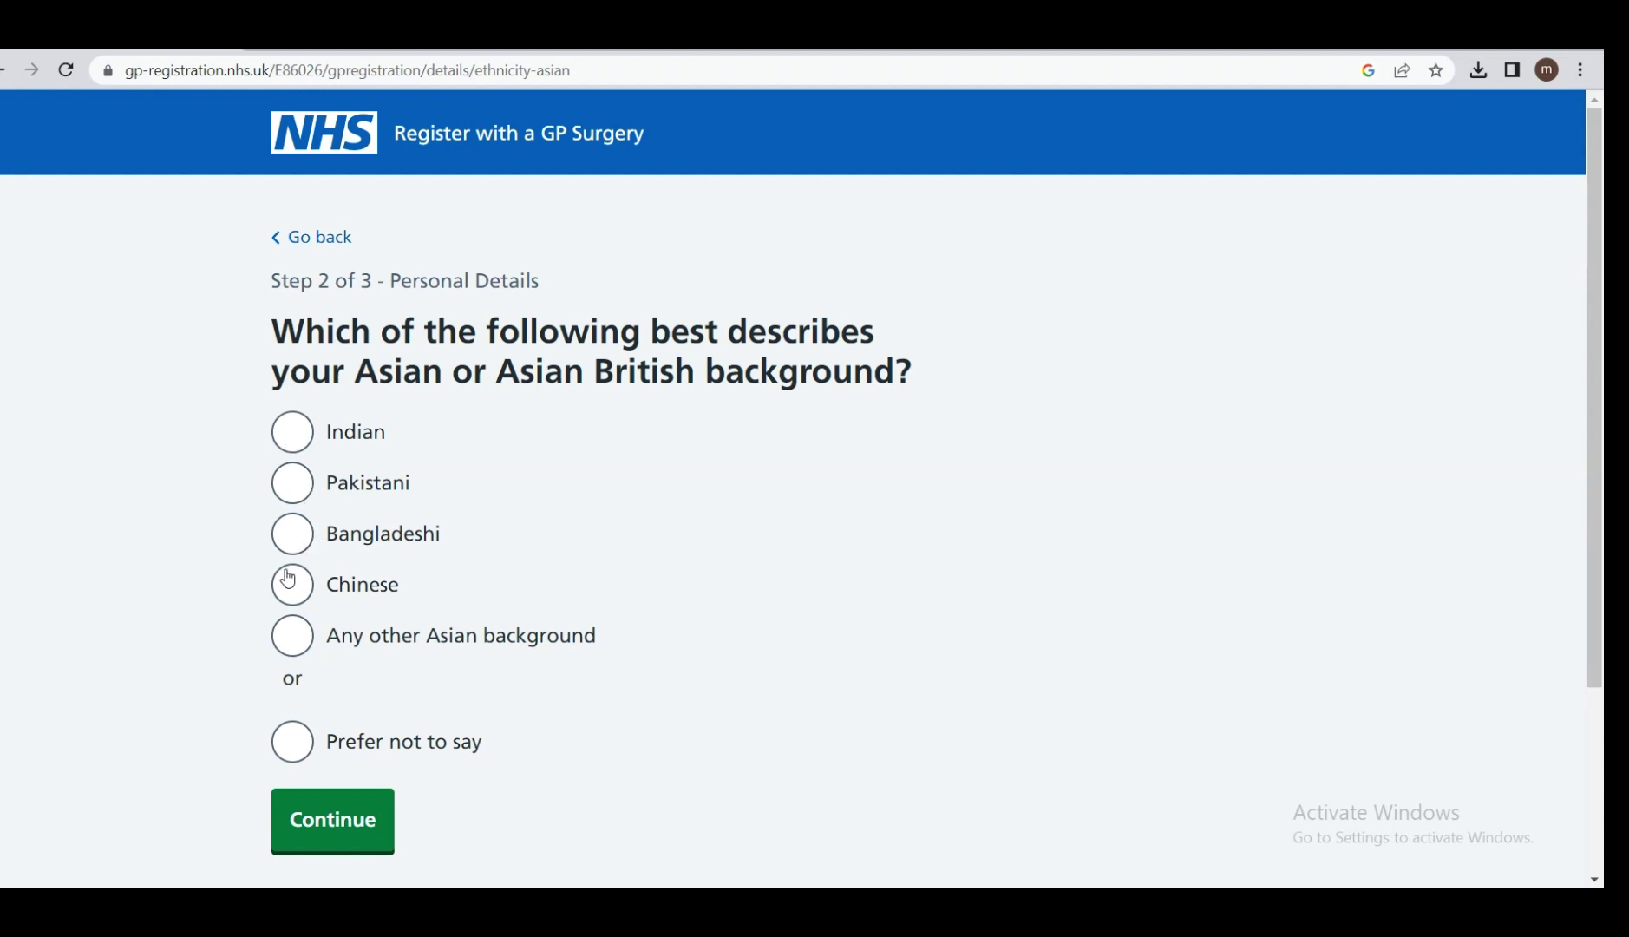
click(300, 483)
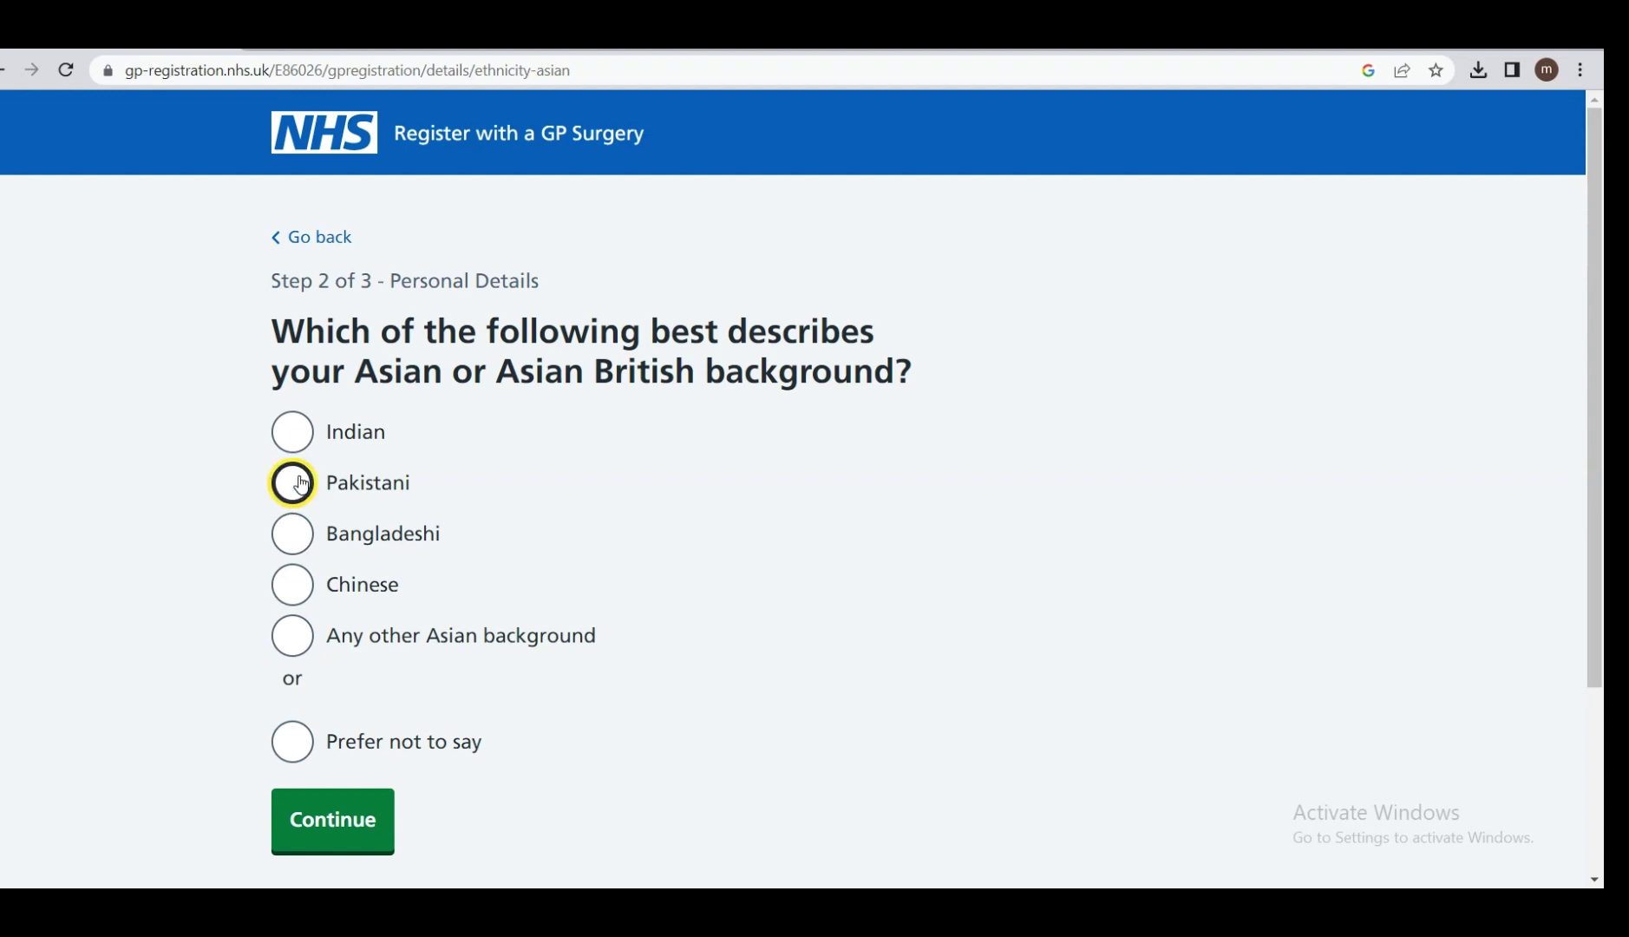
click(350, 824)
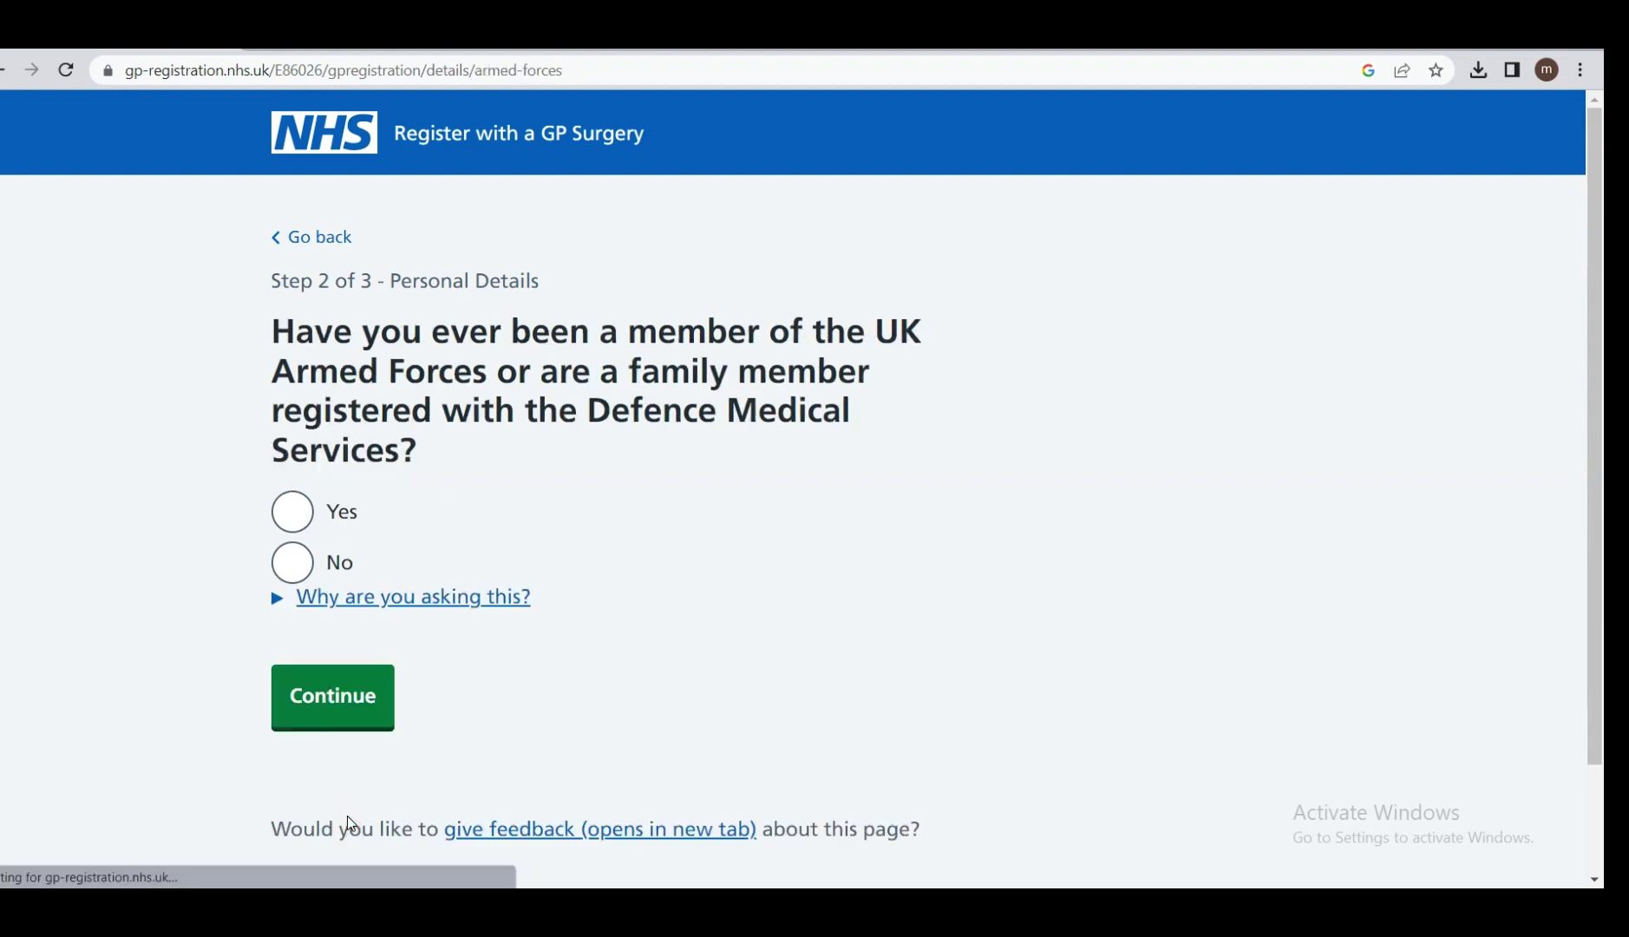
Answer No to Armed Forces service and No to having an emergency contact.
scroll(348, 816, down, 1)
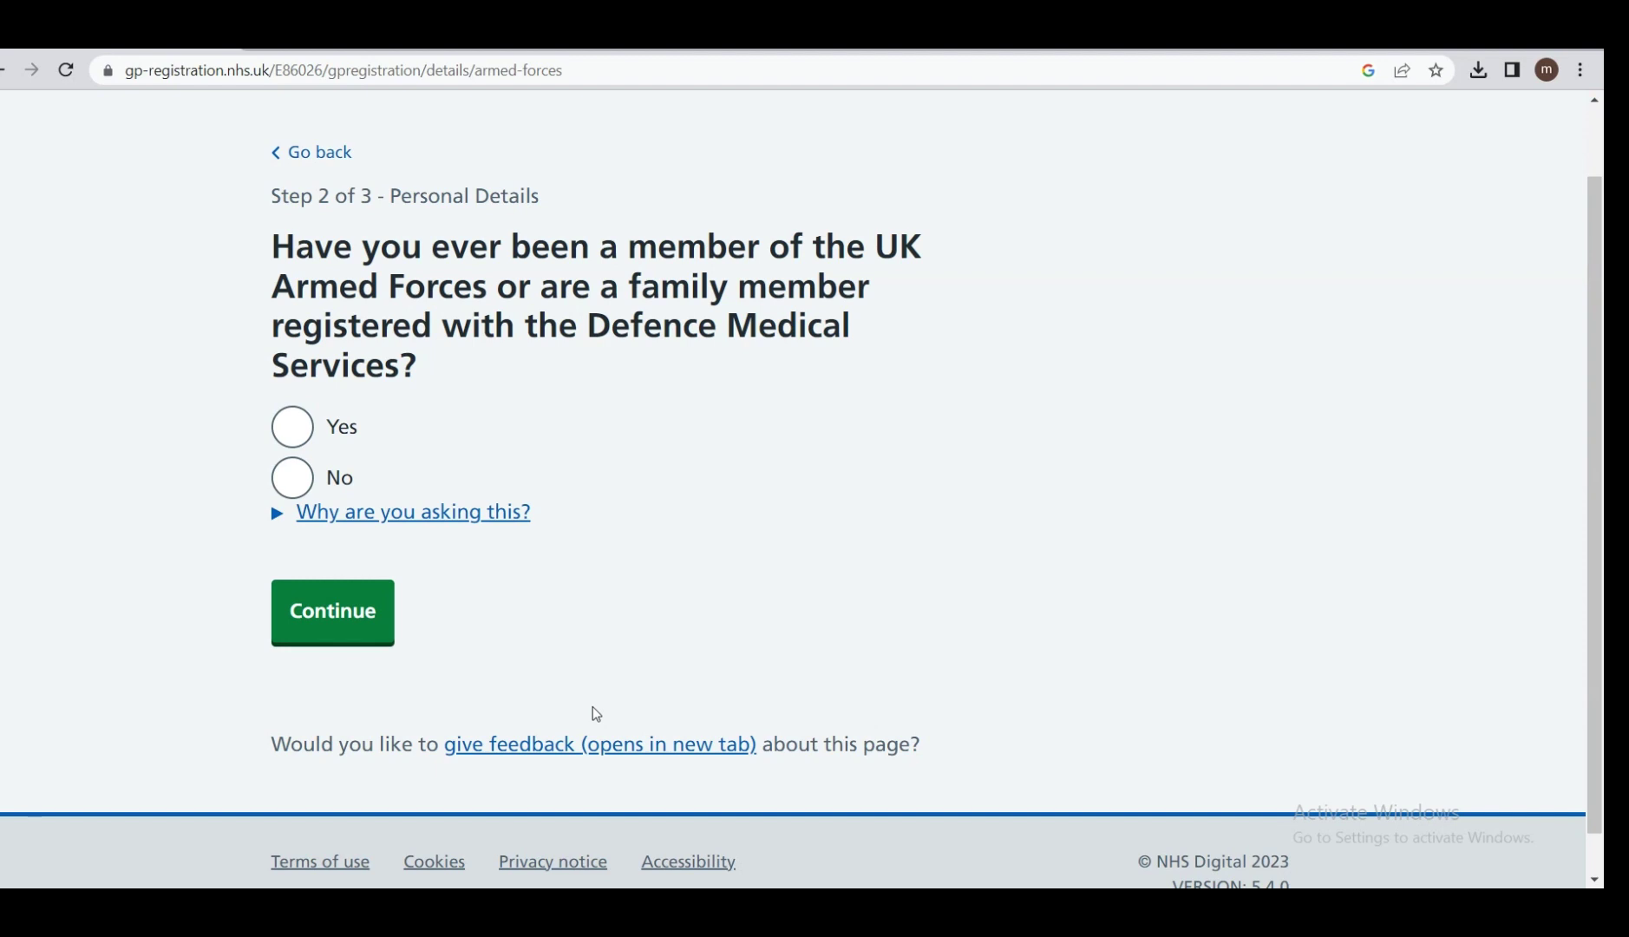
click(292, 480)
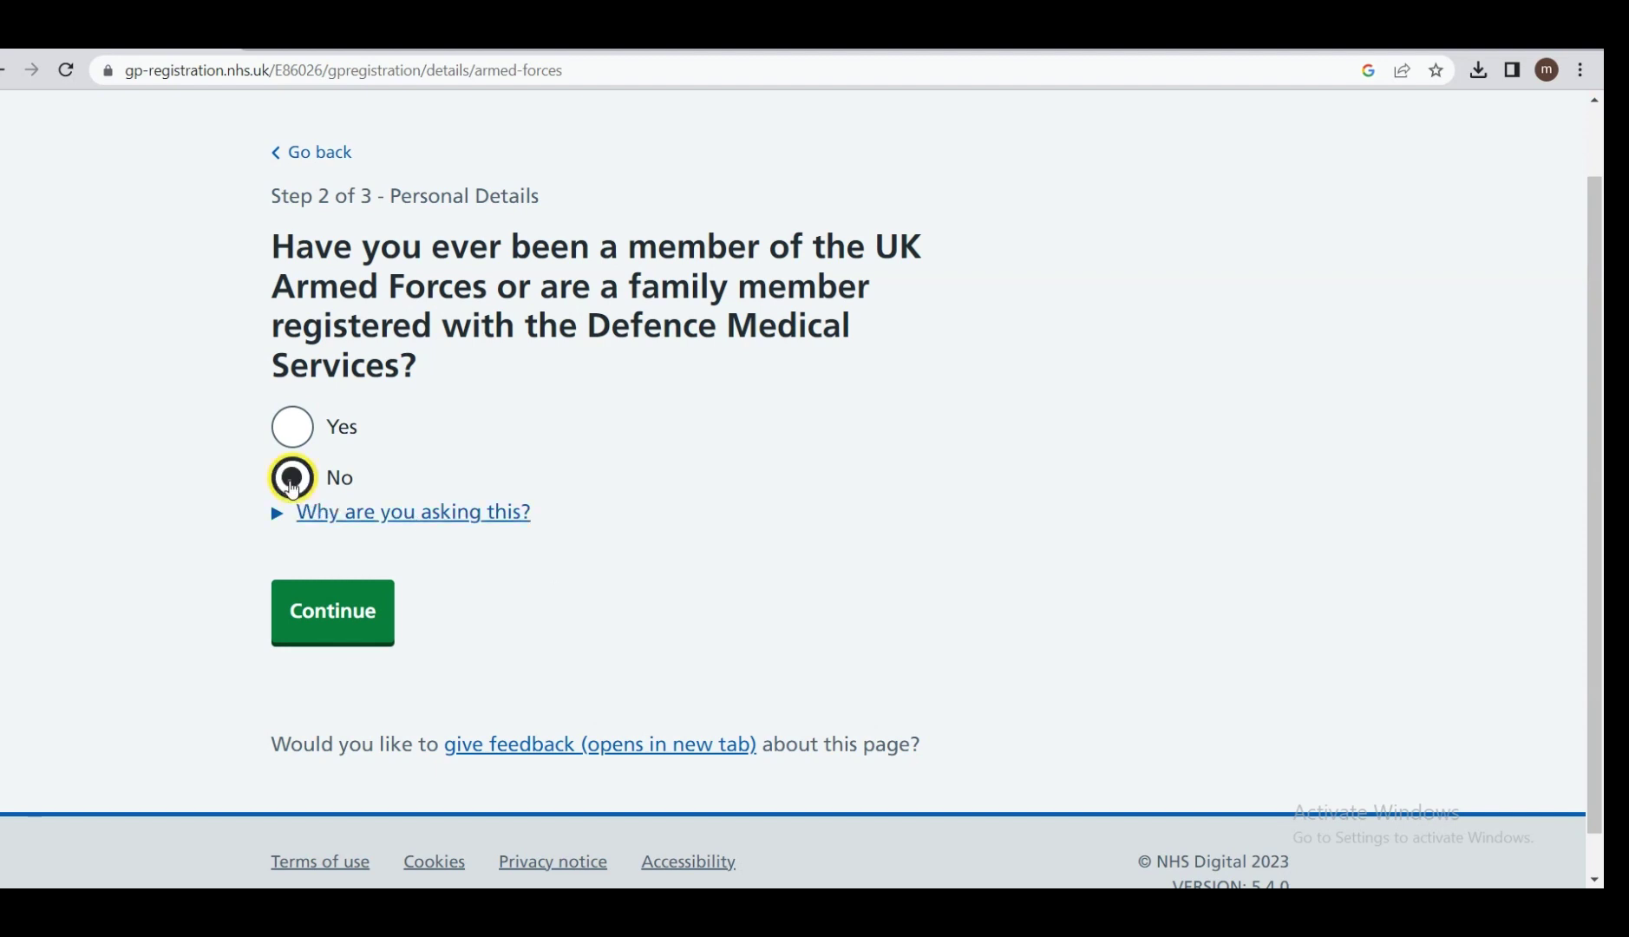
click(338, 622)
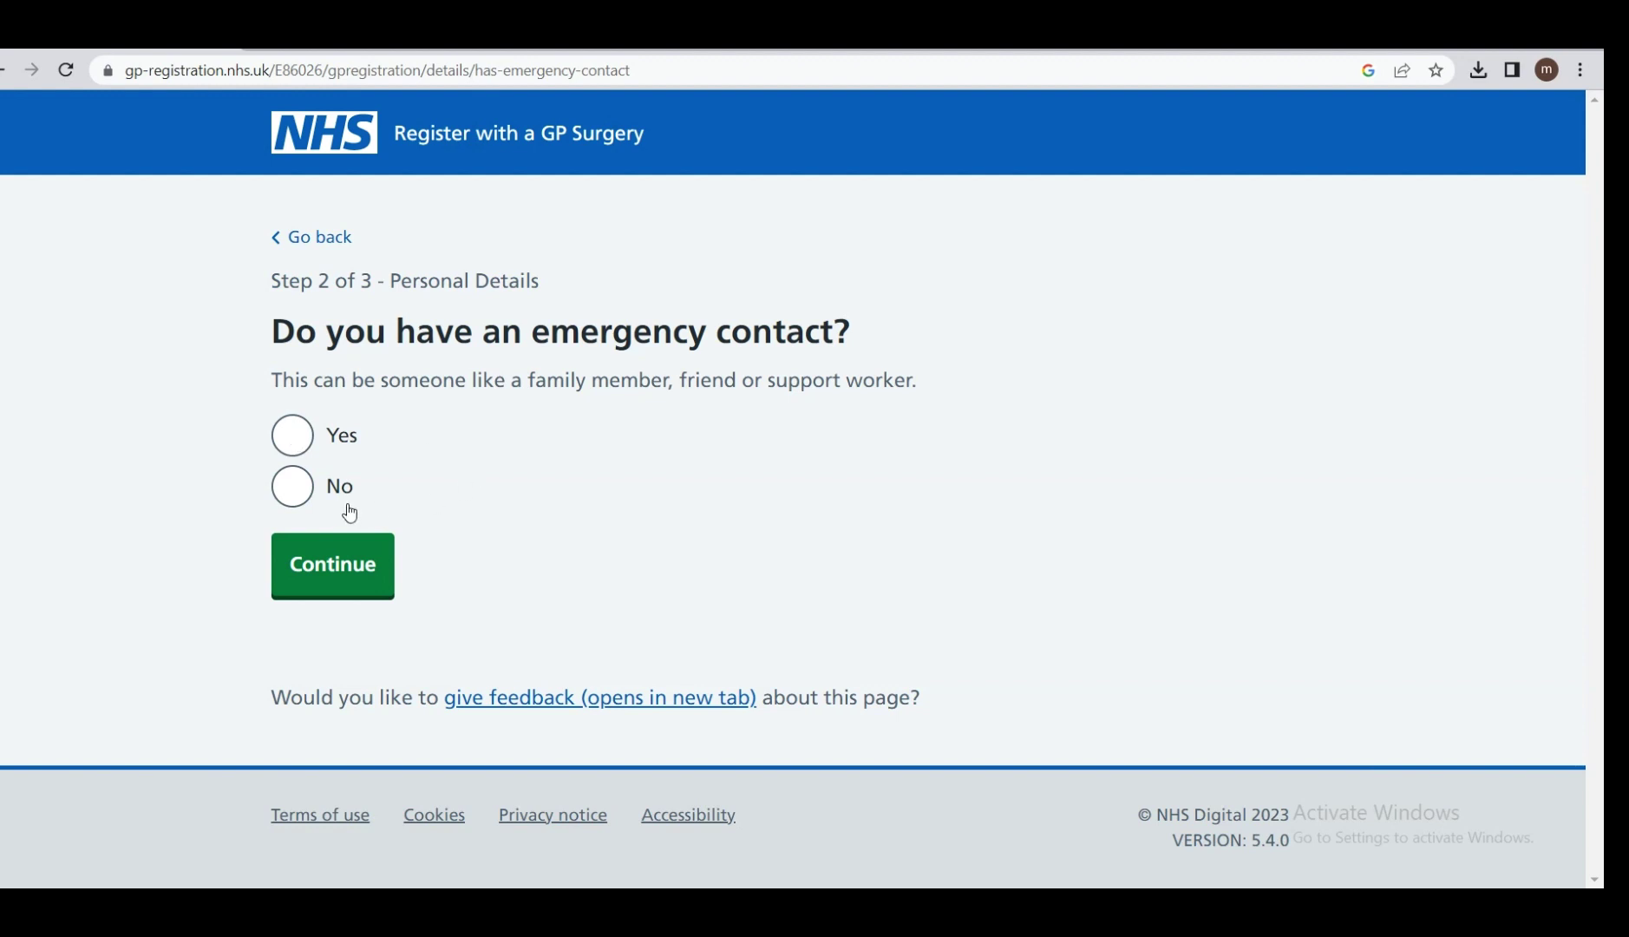
click(299, 501)
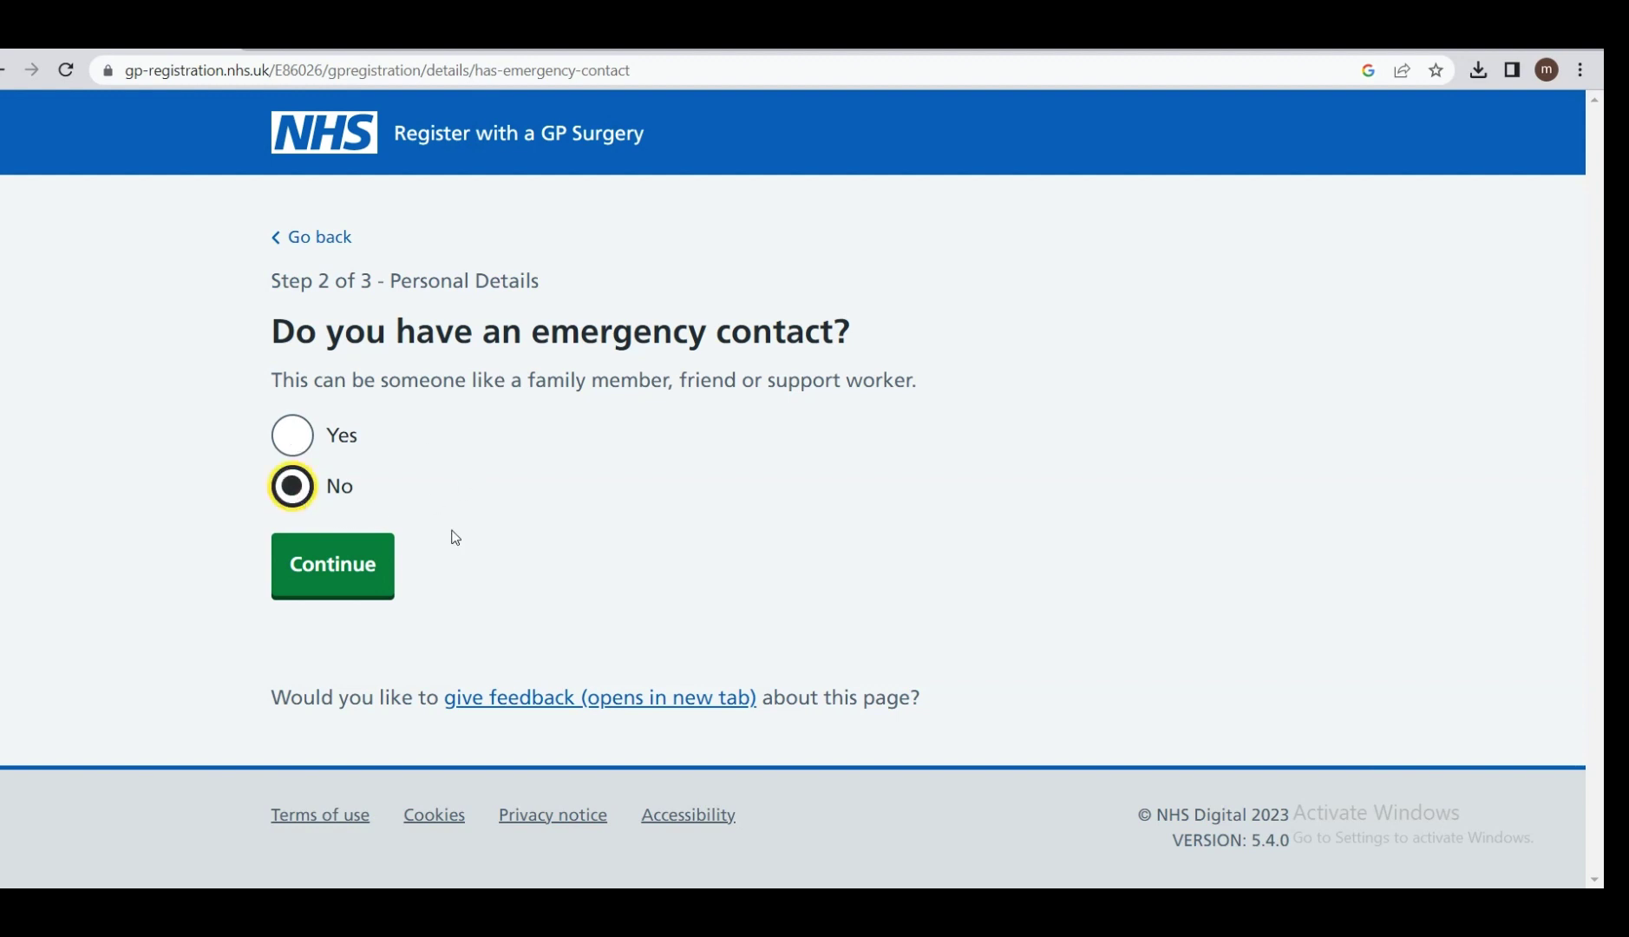
click(341, 572)
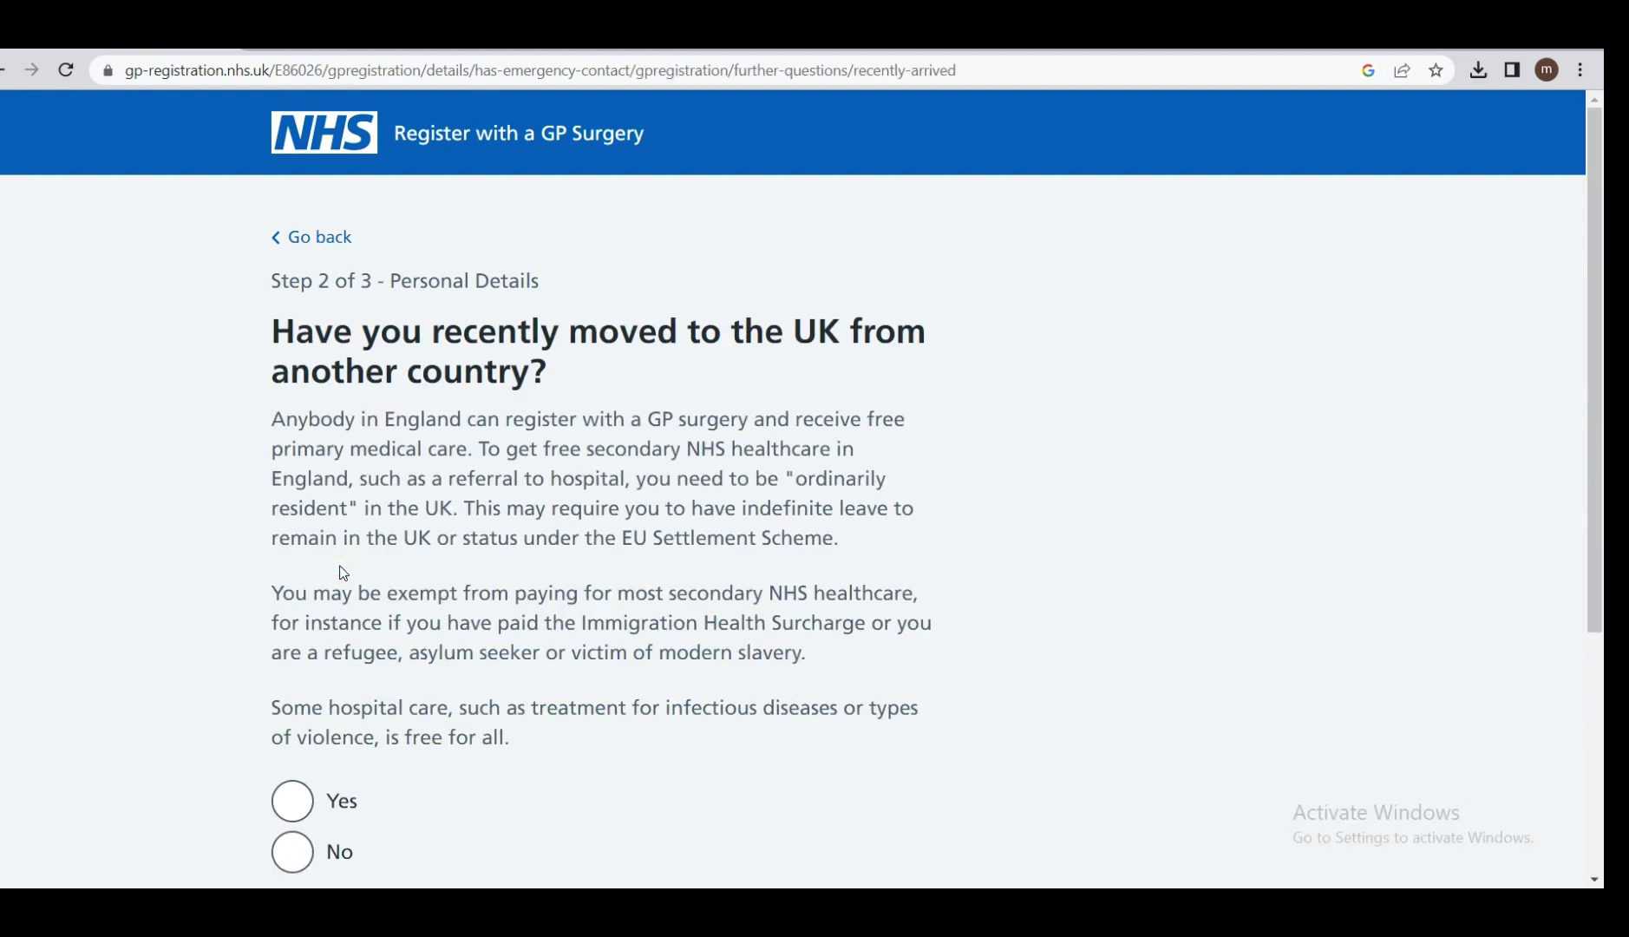
Answer Yes to having recently moved to the UK from another country.
scroll(341, 568, down, 2)
scroll(341, 565, down, 1)
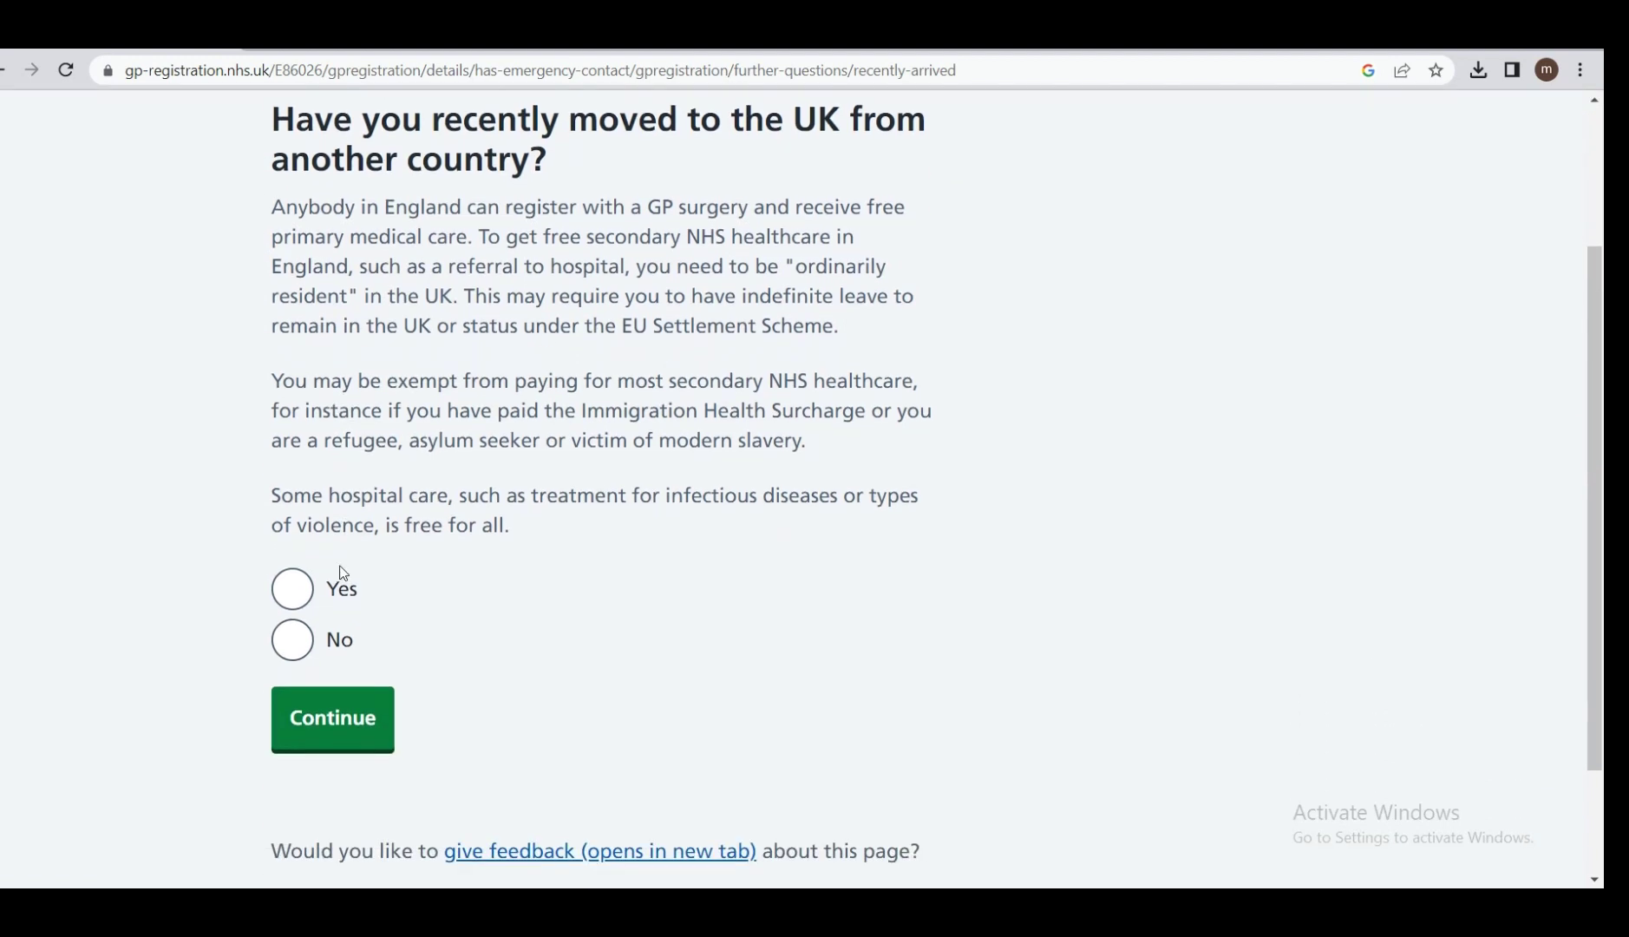
scroll(341, 566, up, 1)
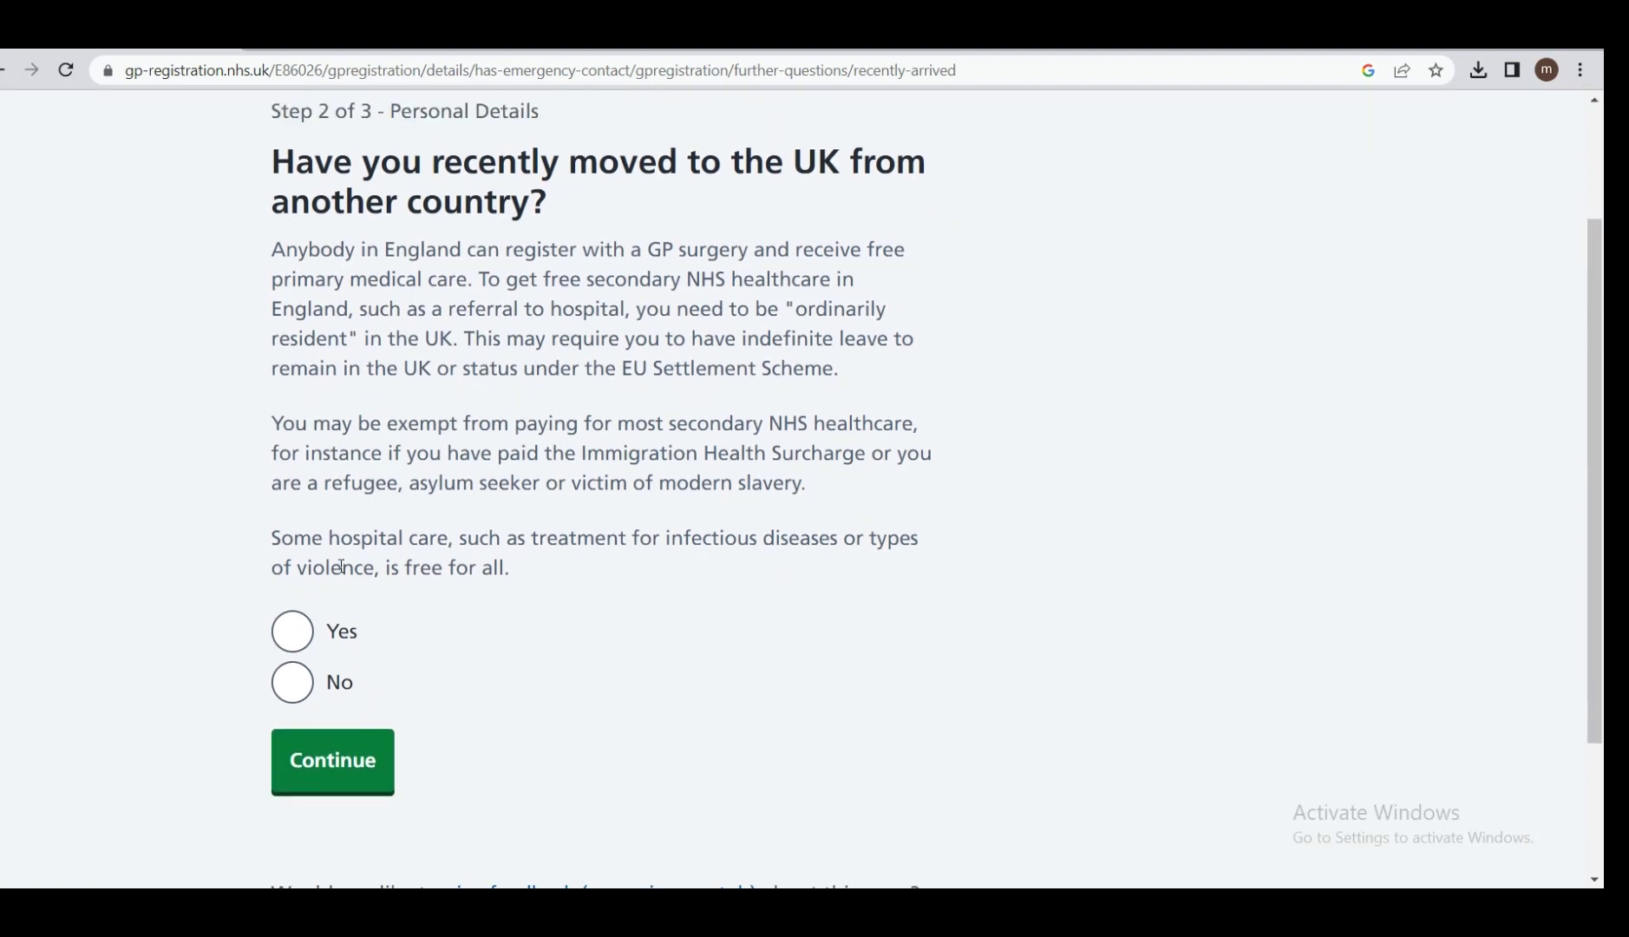
scroll(341, 566, down, 1)
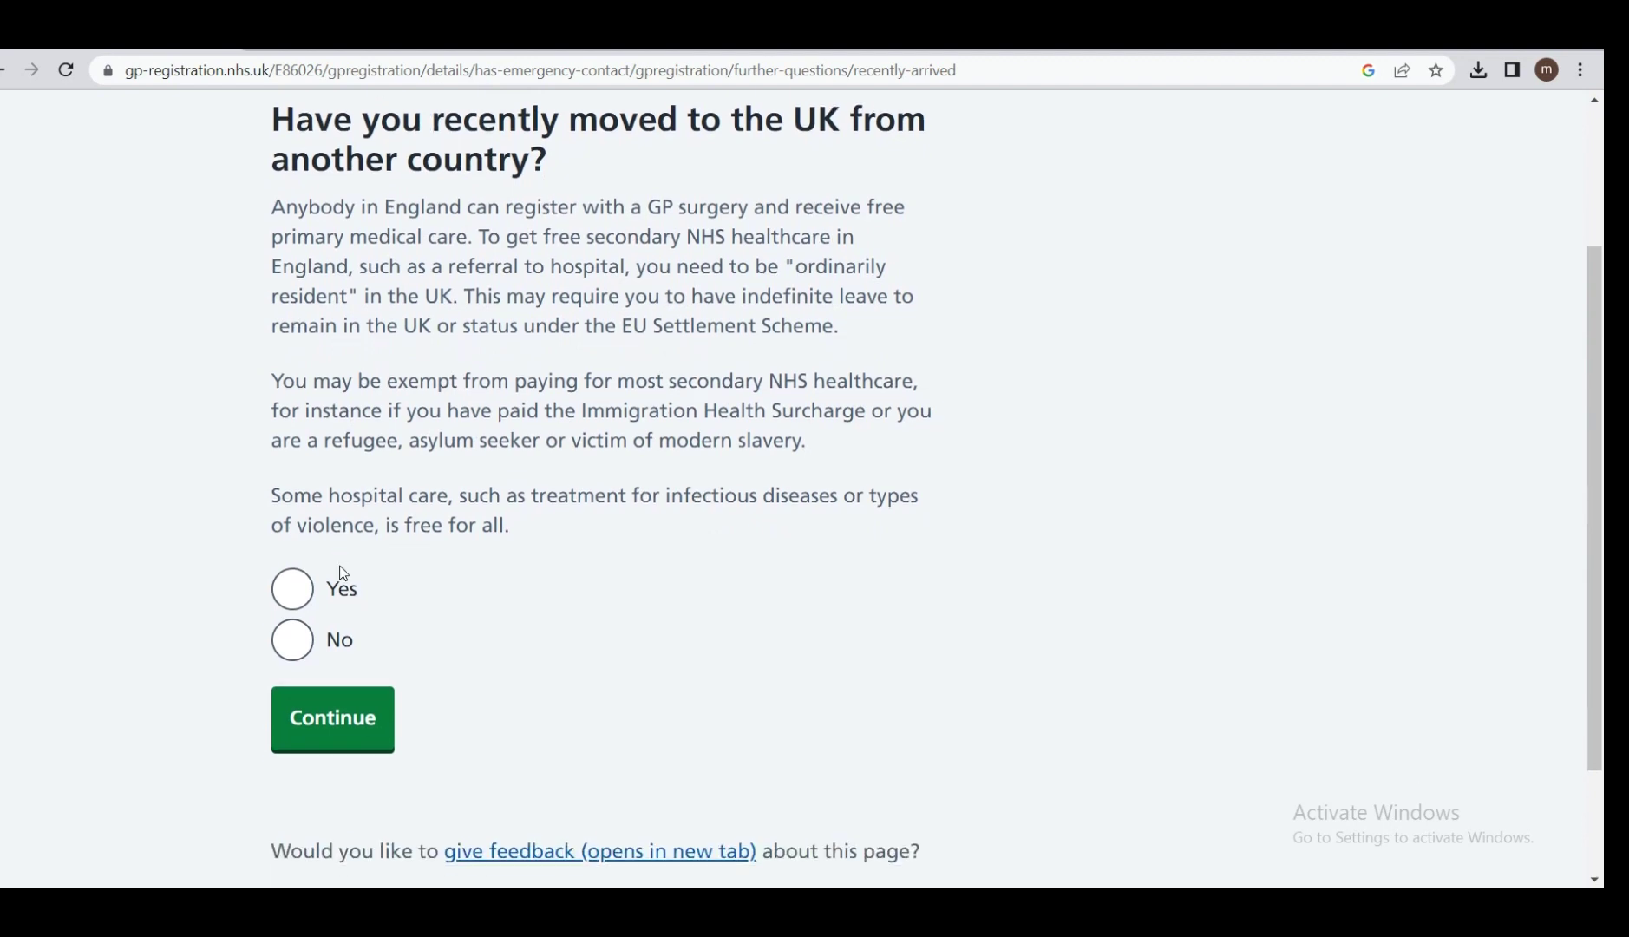
click(310, 589)
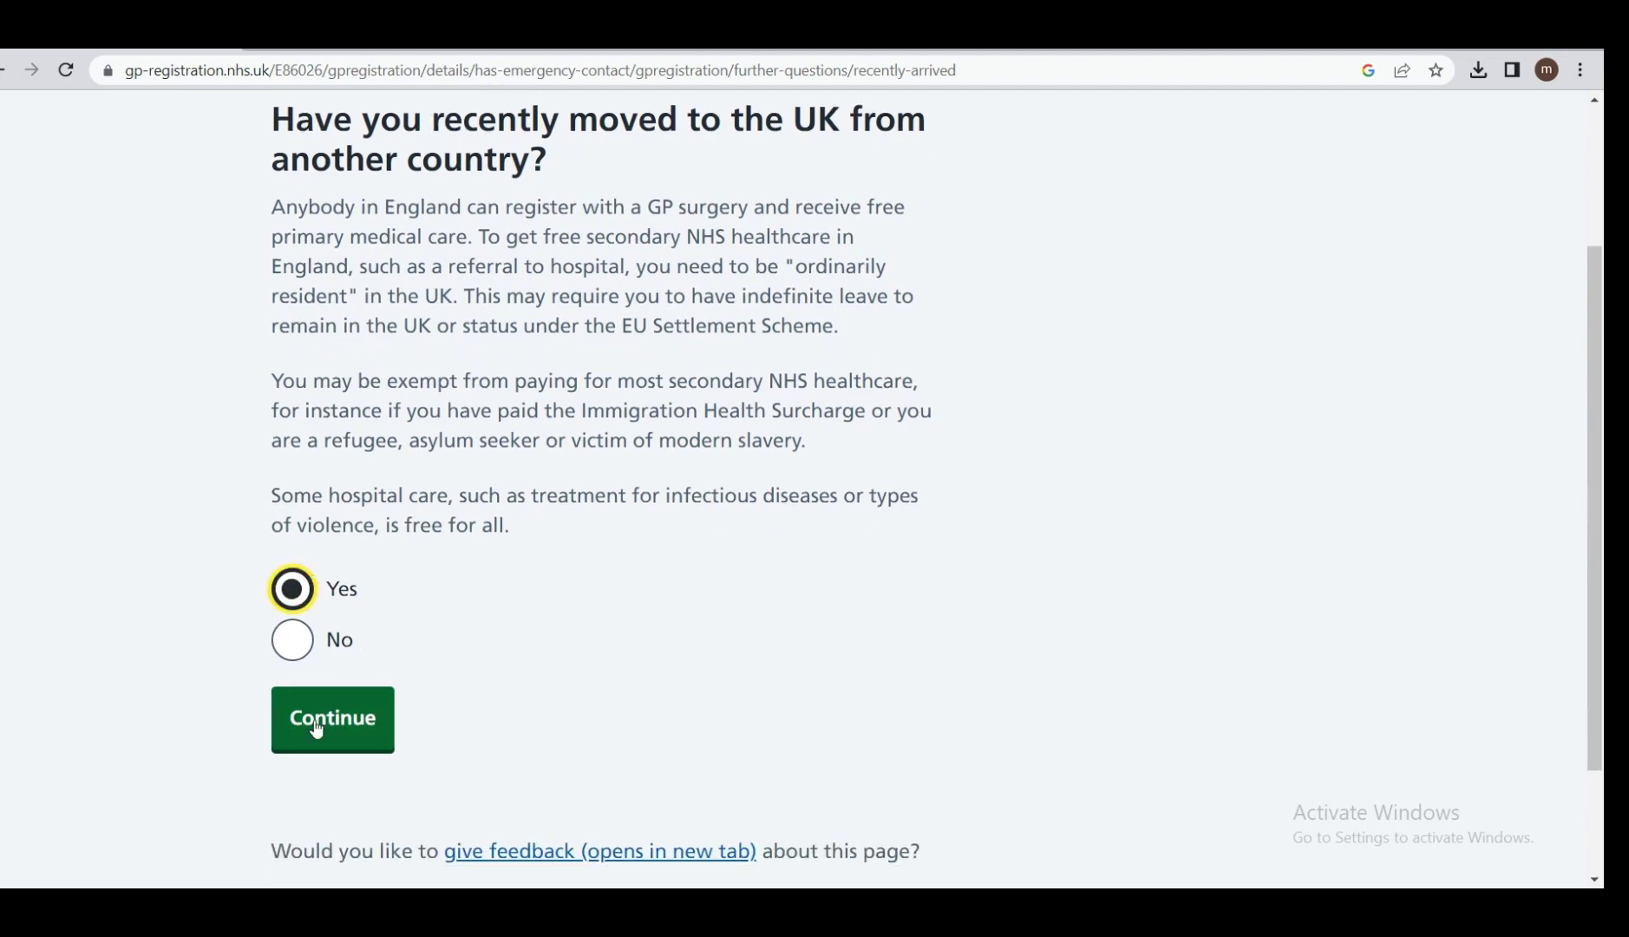
click(314, 720)
Give PAKISTAN as country of birth with place of birth, then enter arrival day 11.
scroll(316, 725, down, 1)
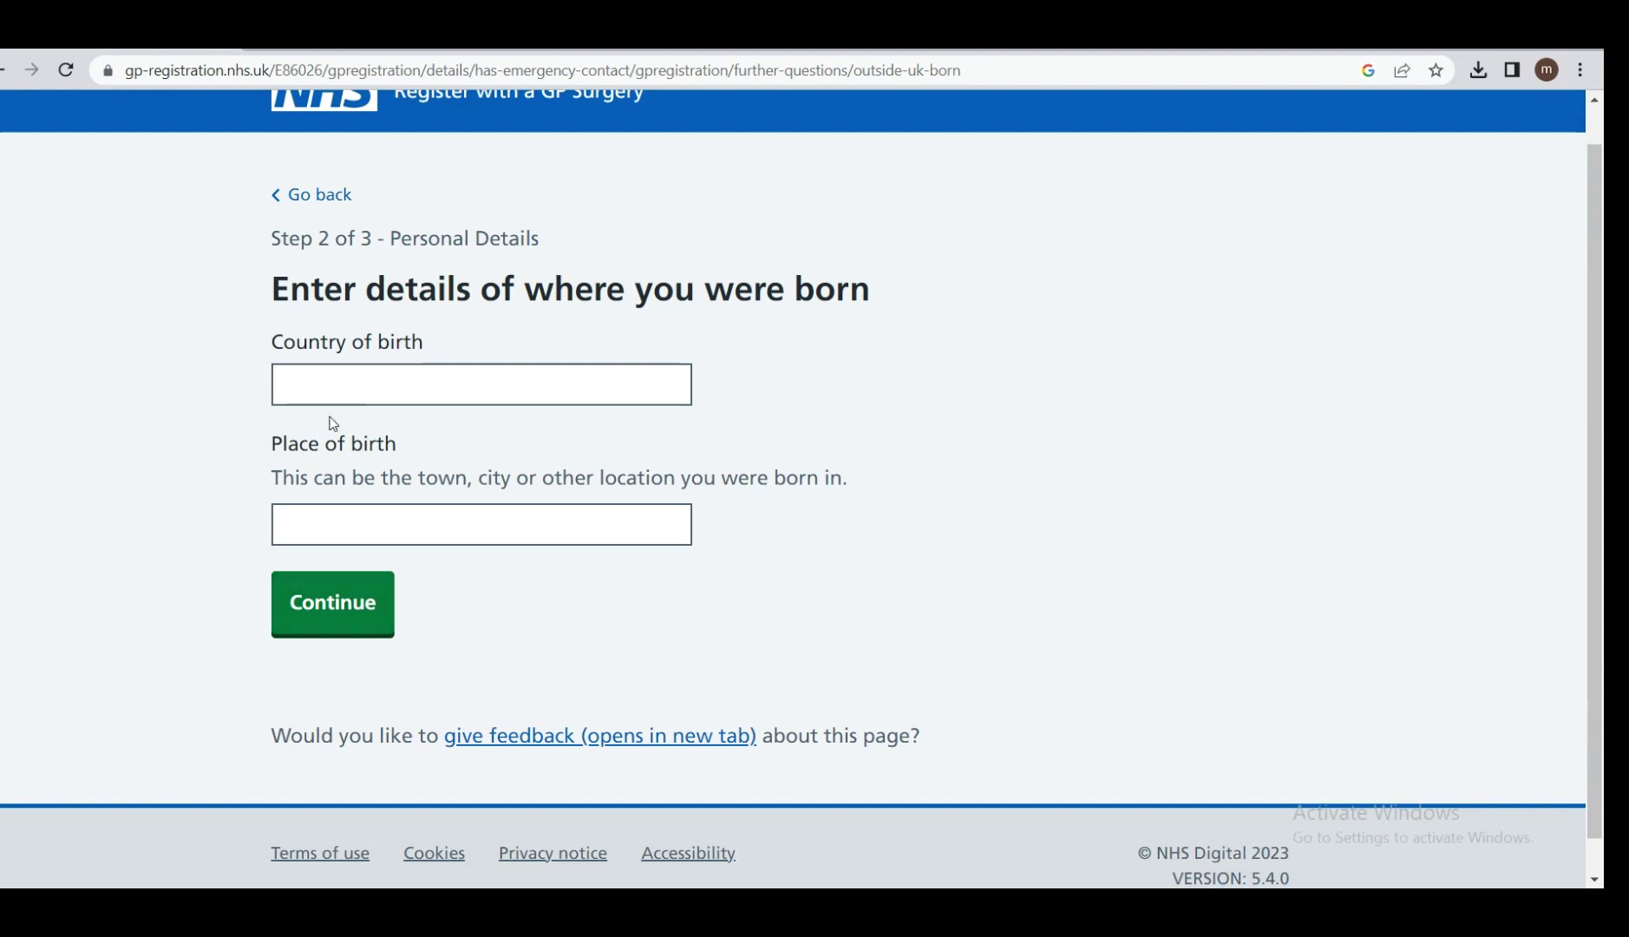
click(344, 392)
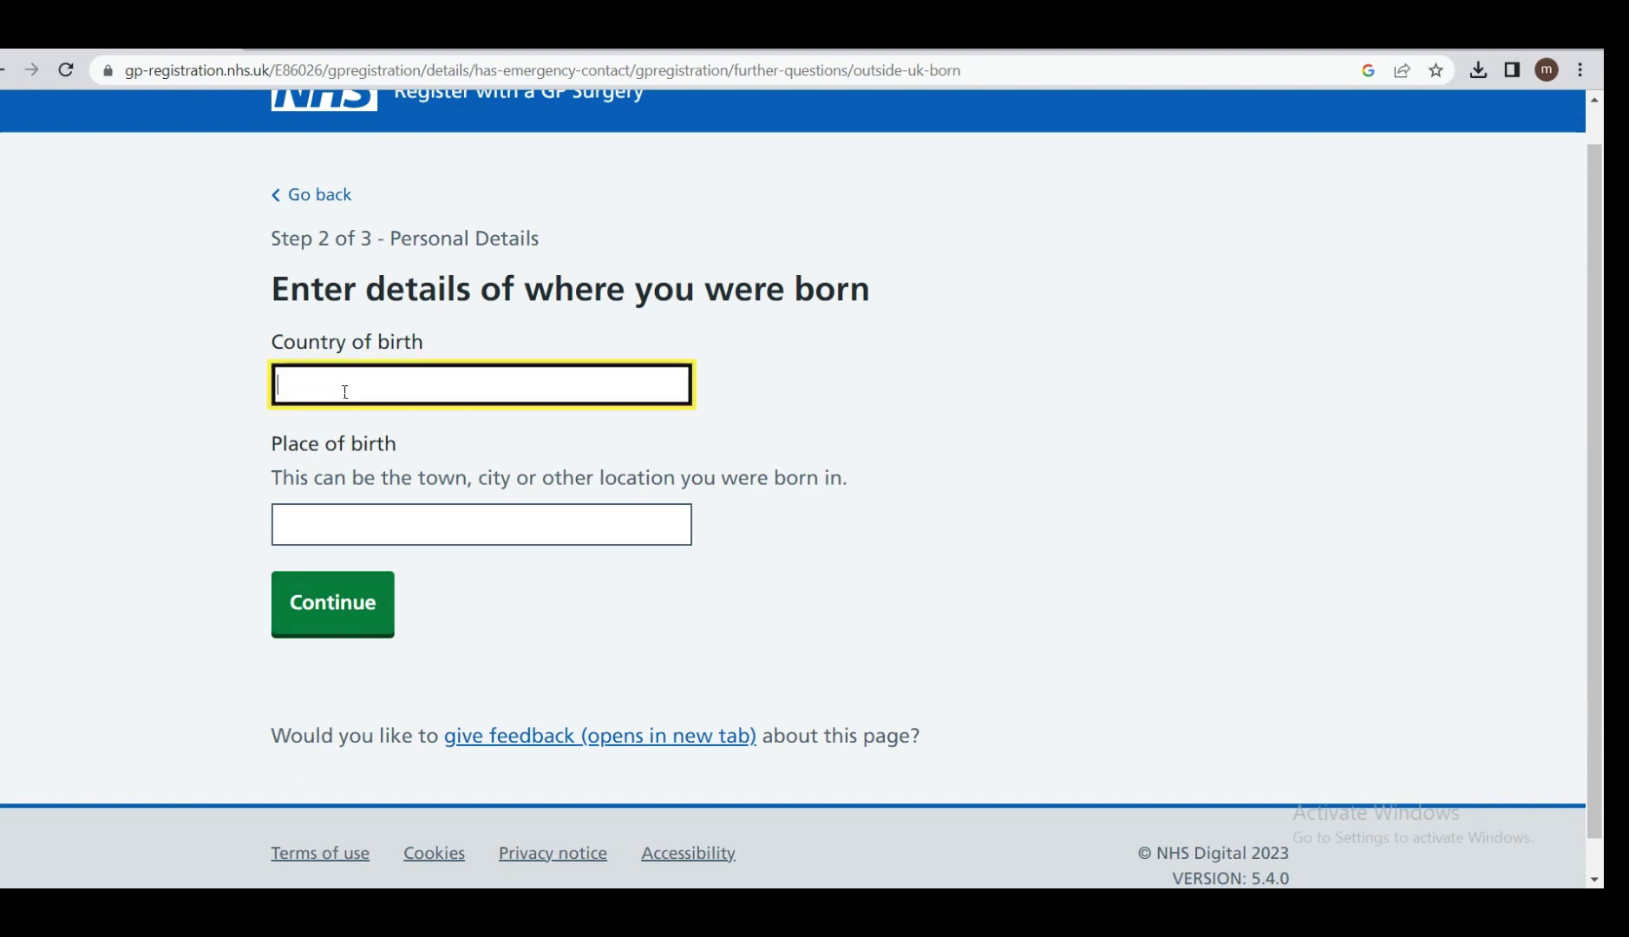
text(PAKIS)
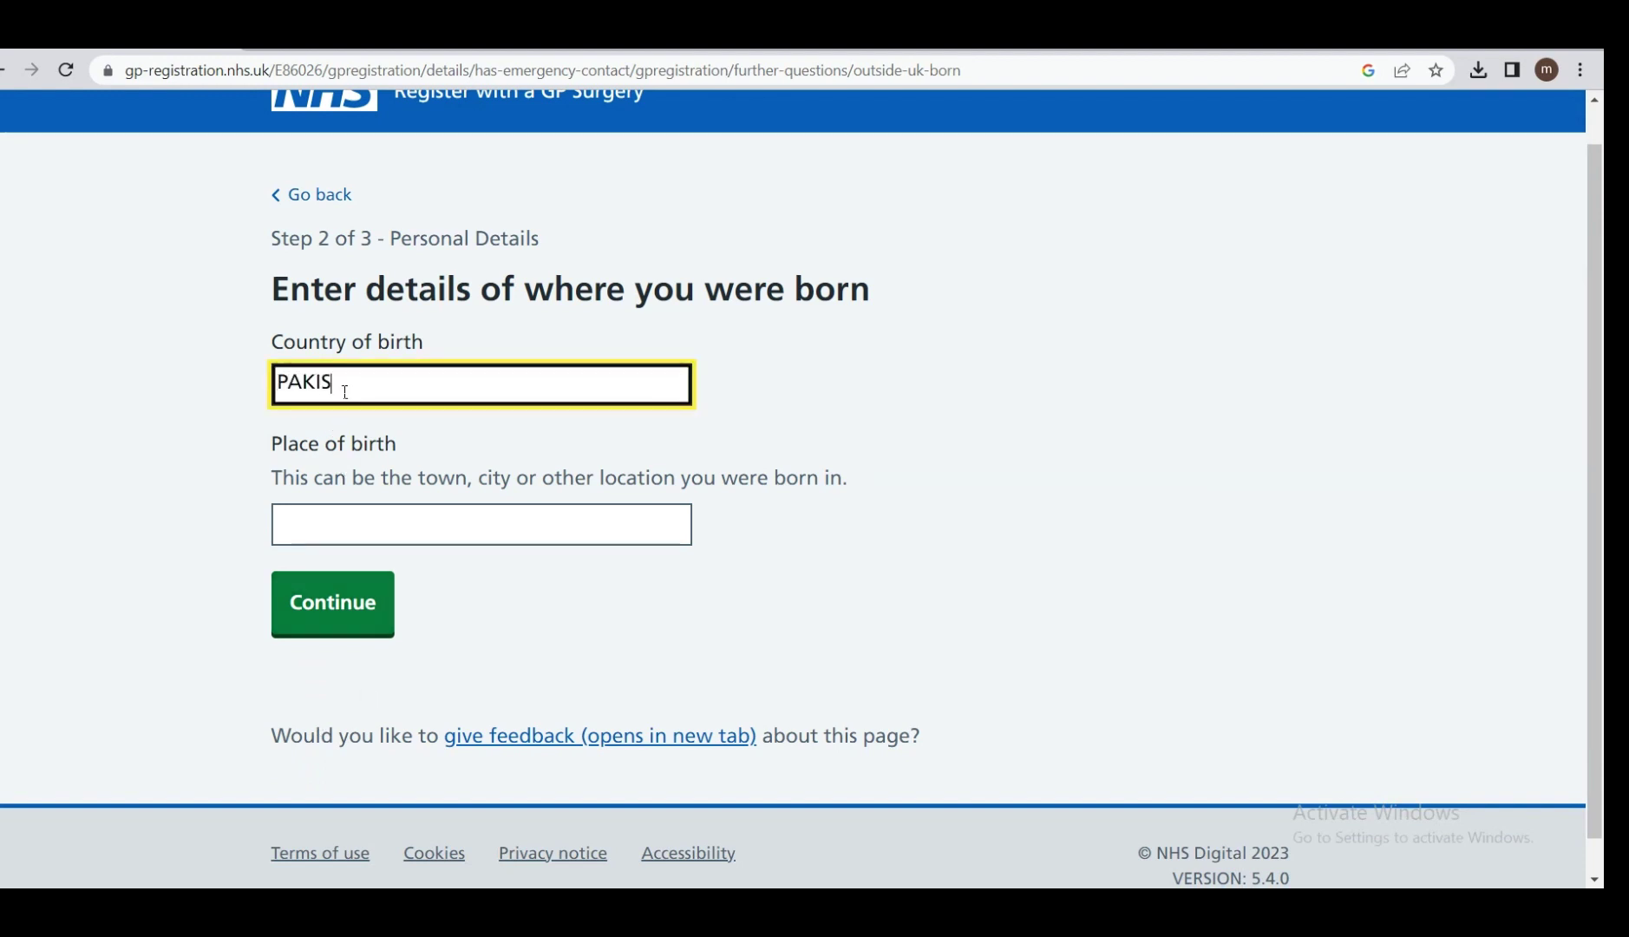
text(TAN)
click(362, 532)
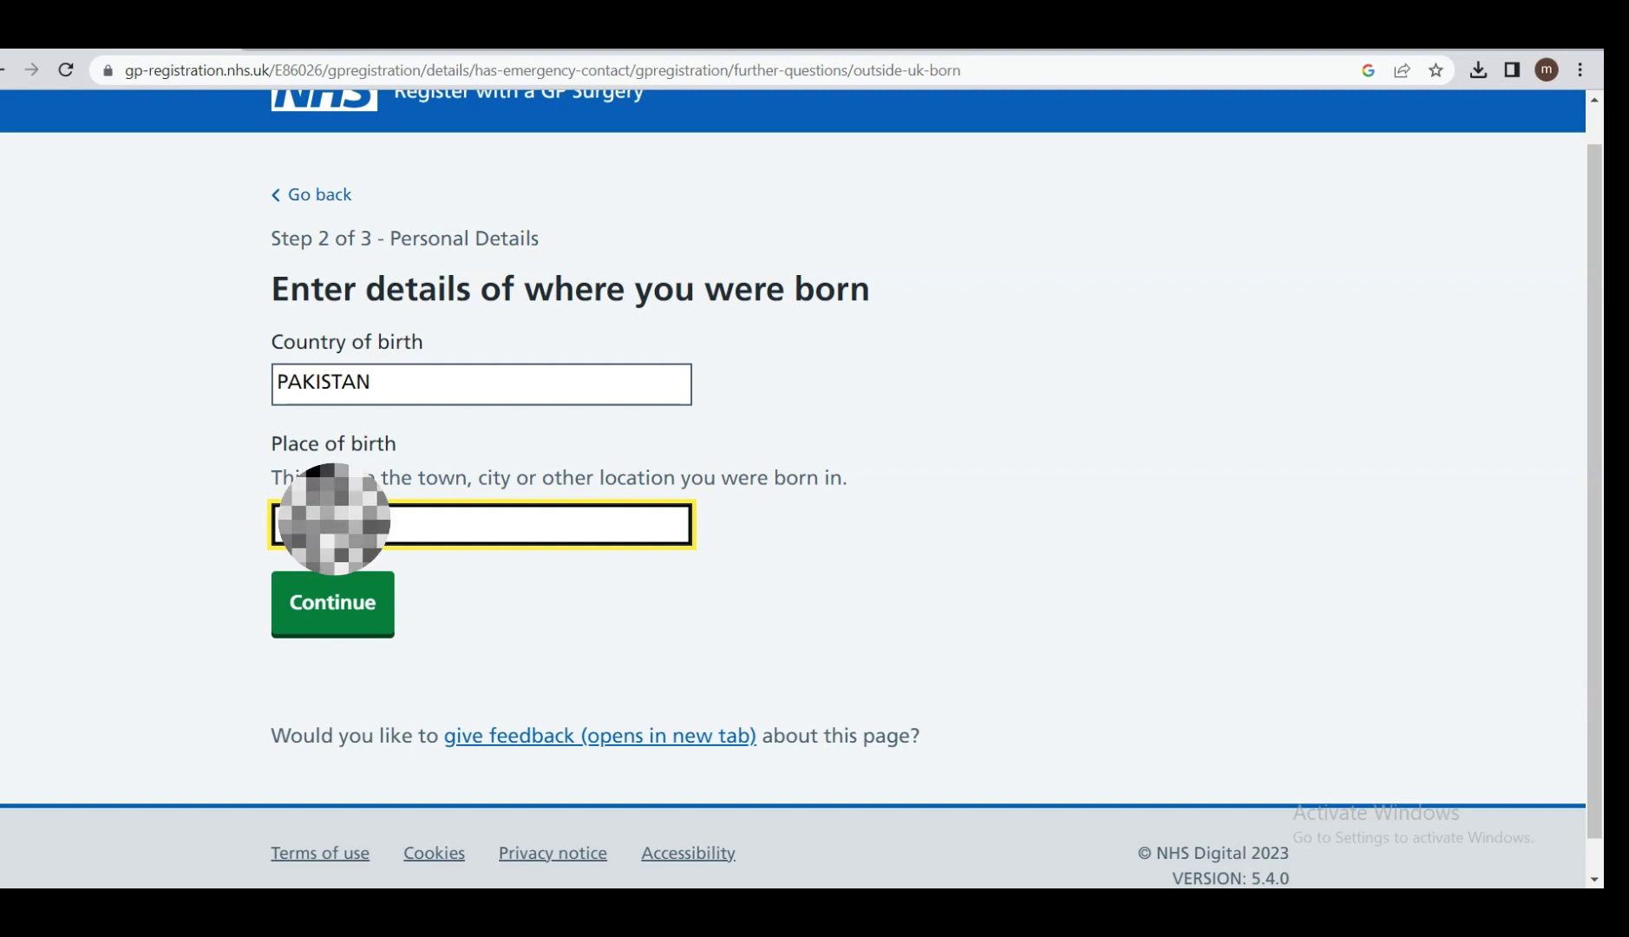
click(339, 623)
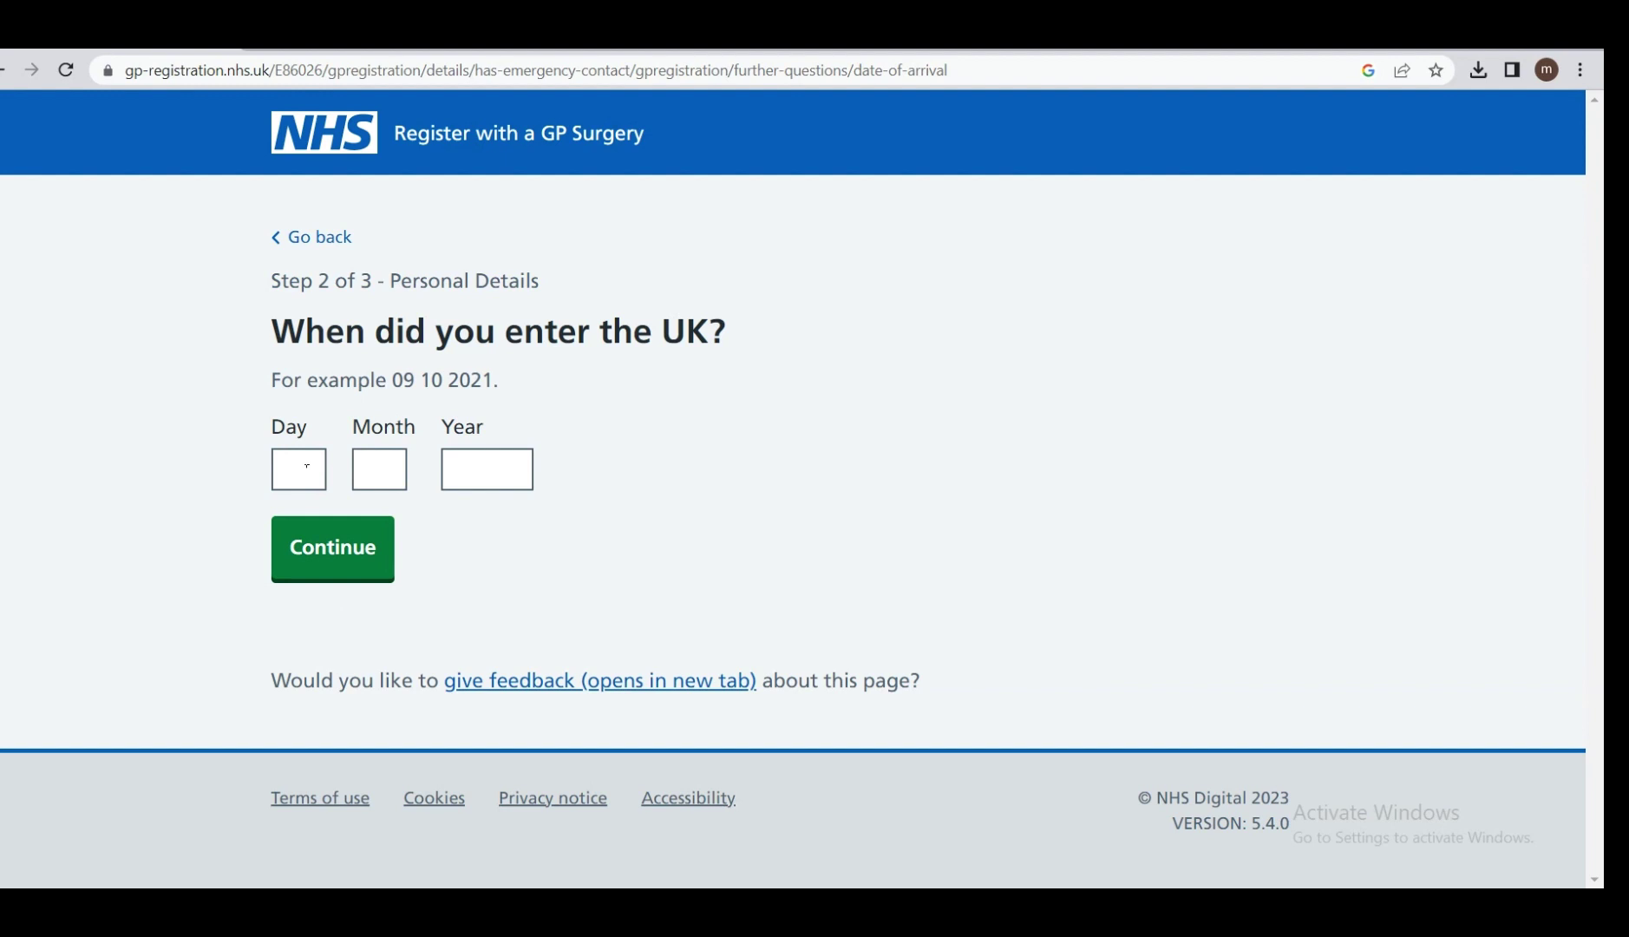
click(295, 464)
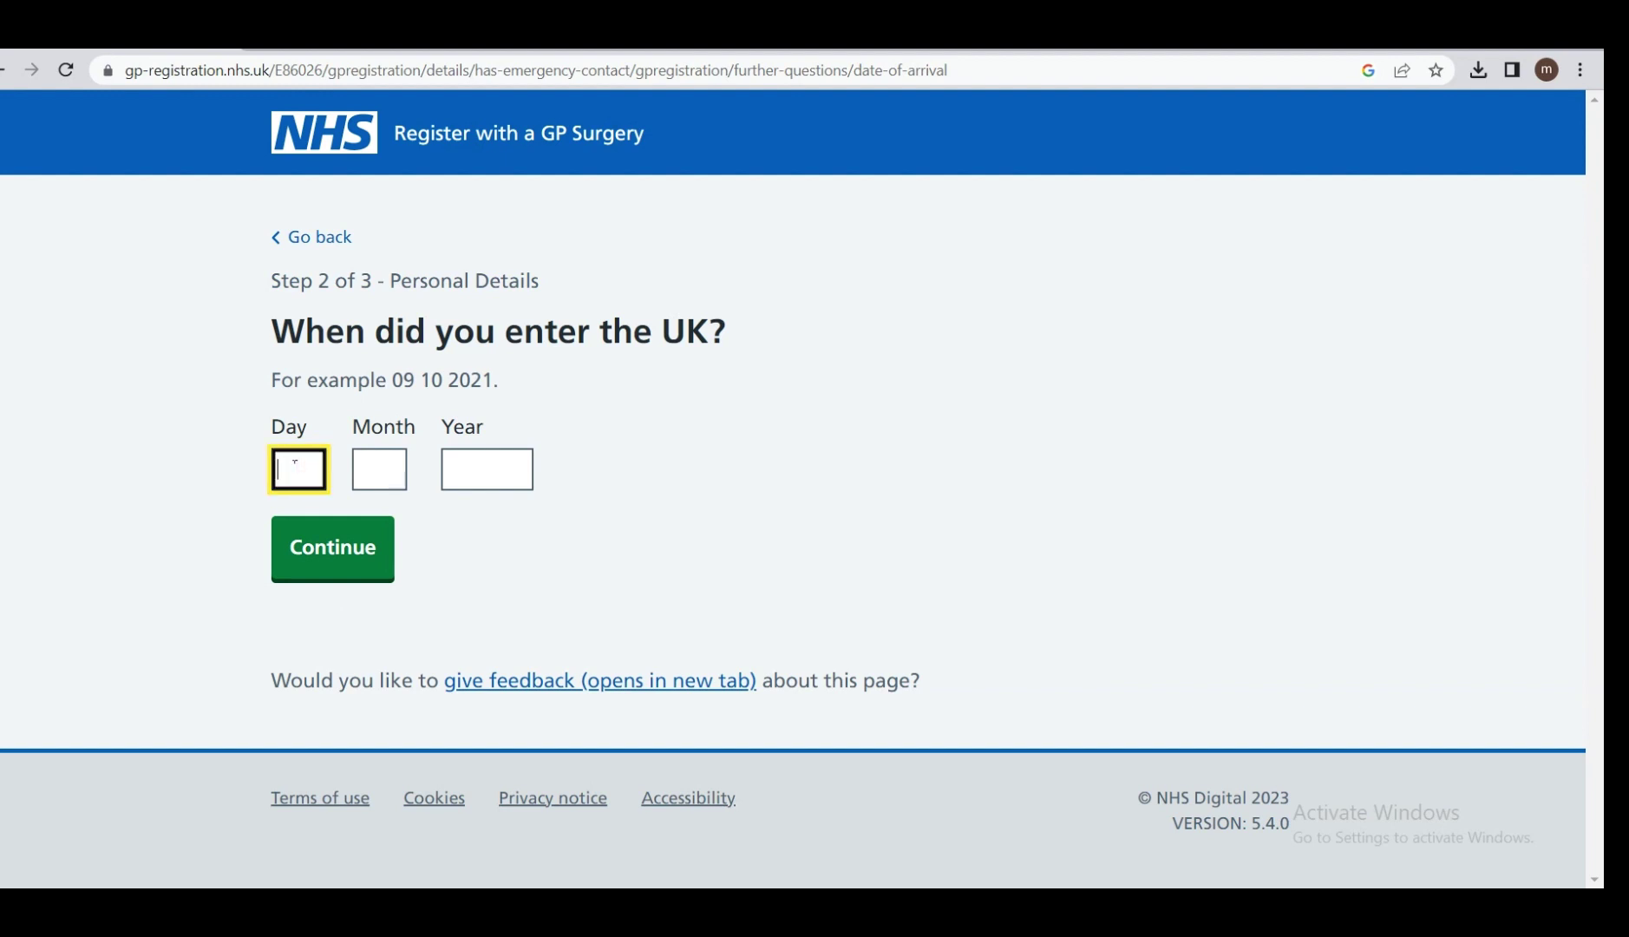
text(11)
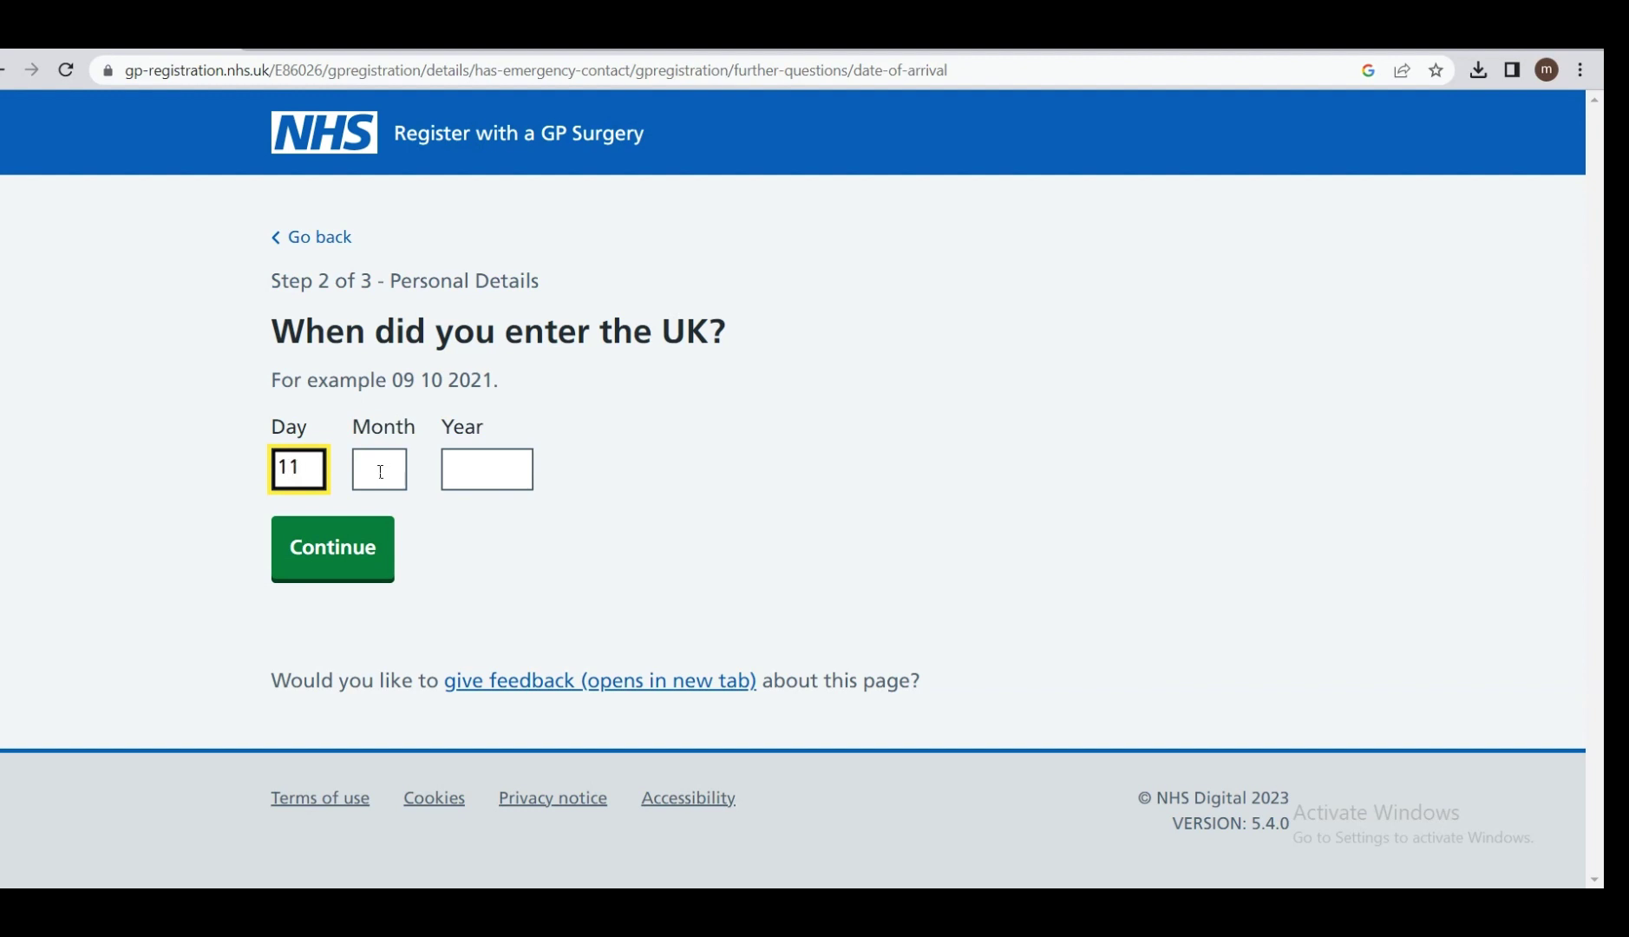